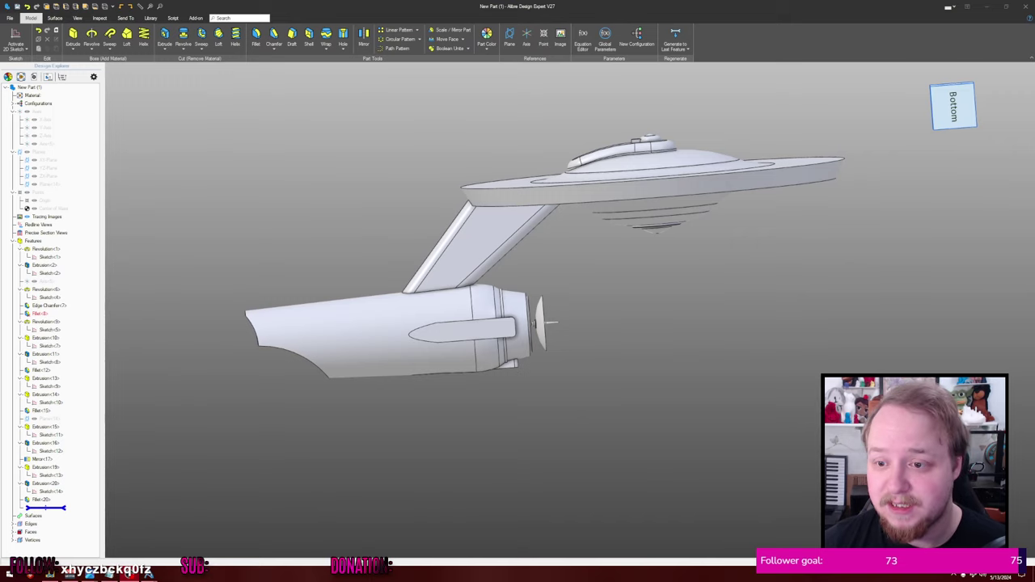
- Delete the failed Fillet<8> feature from the part's feature history
middle_click_drag(709, 305, 681, 306)
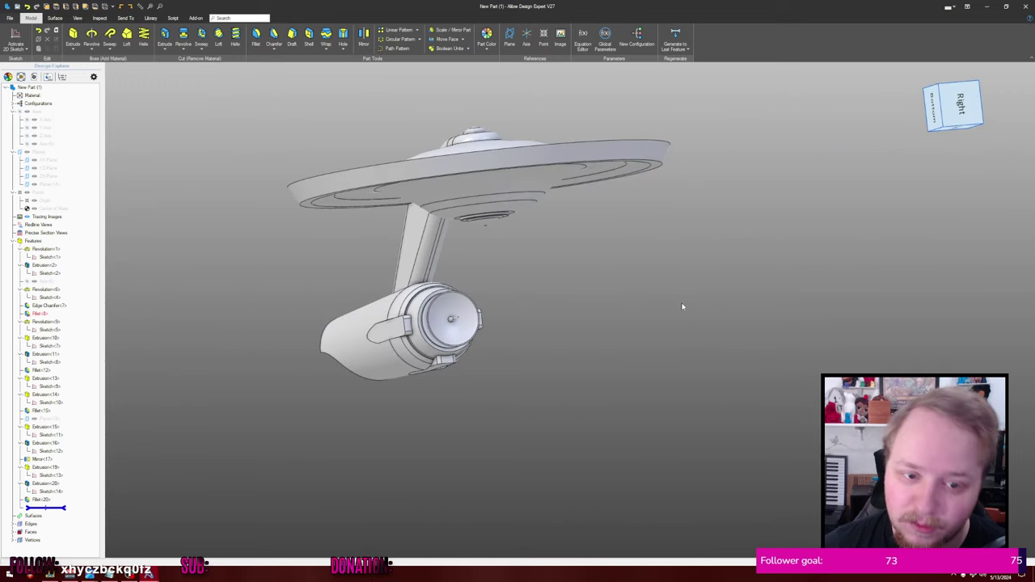
middle_click_drag(682, 305, 754, 271)
scroll(754, 271, "up", 3)
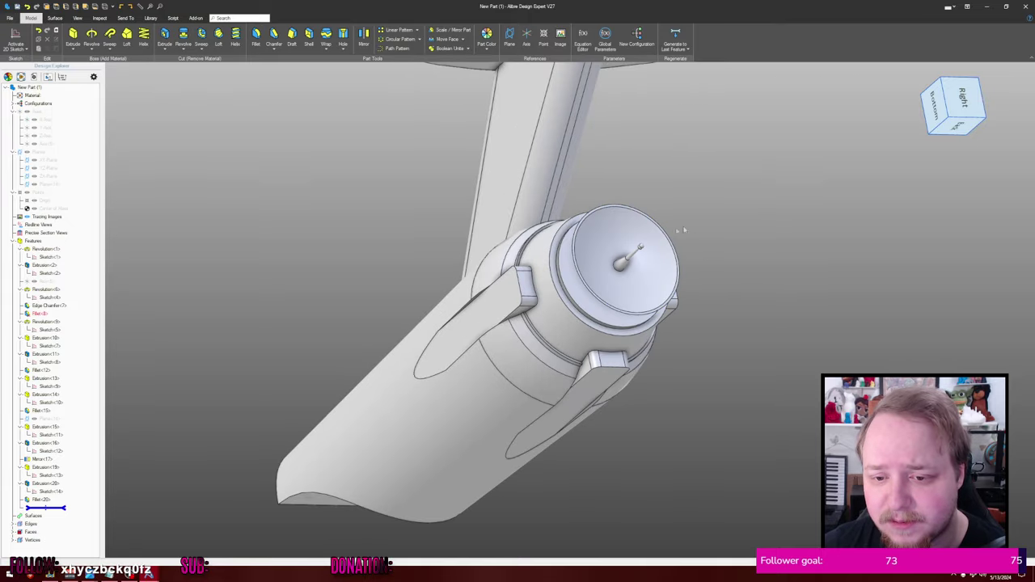
mouse_move(726, 234)
middle_mouse_down()
mouse_move(729, 210)
mouse_move(720, 237)
mouse_move(713, 231)
middle_mouse_up()
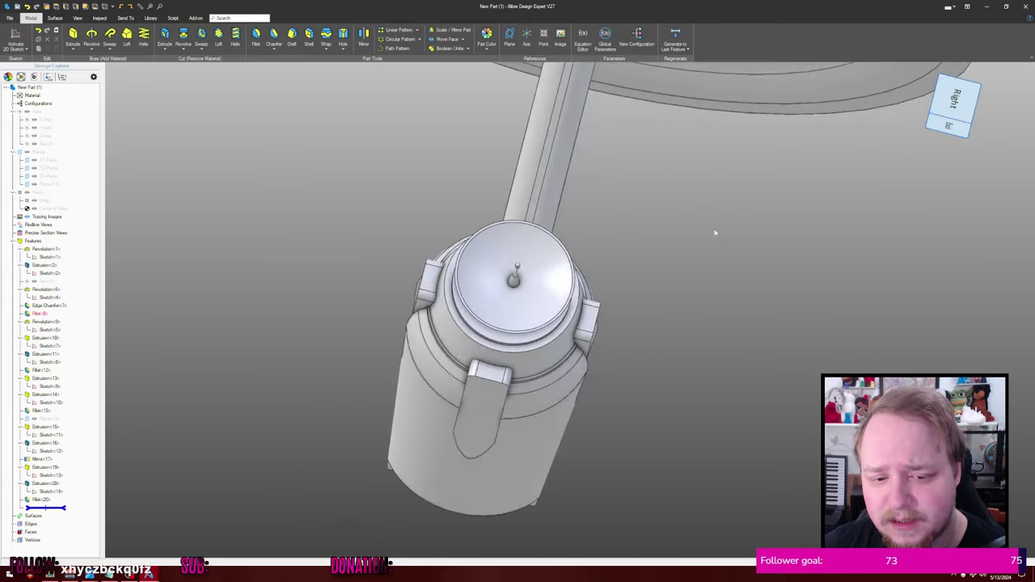
middle_click_drag(392, 293, 328, 261)
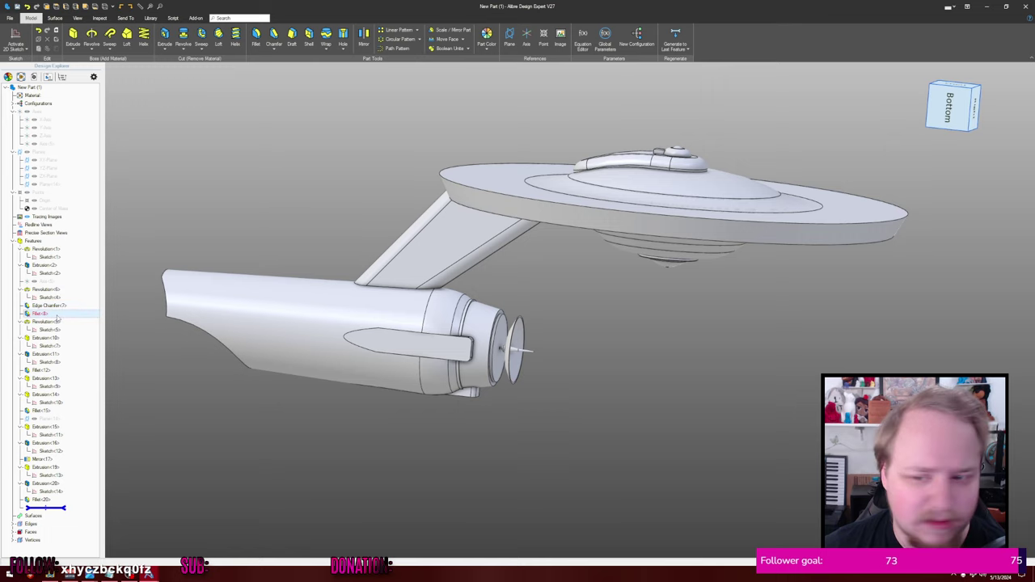
key("Delete")
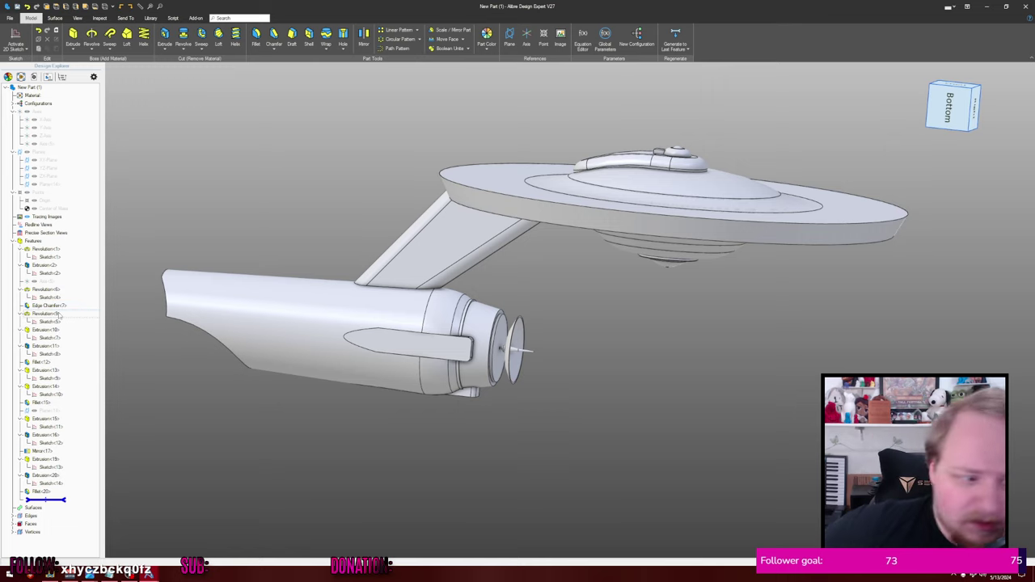
- Fillet the lower edge of the saucer's outer rim with a constant 30 mm radius
mouse_move(331, 197)
middle_mouse_down()
mouse_move(337, 186)
mouse_move(327, 191)
middle_mouse_up()
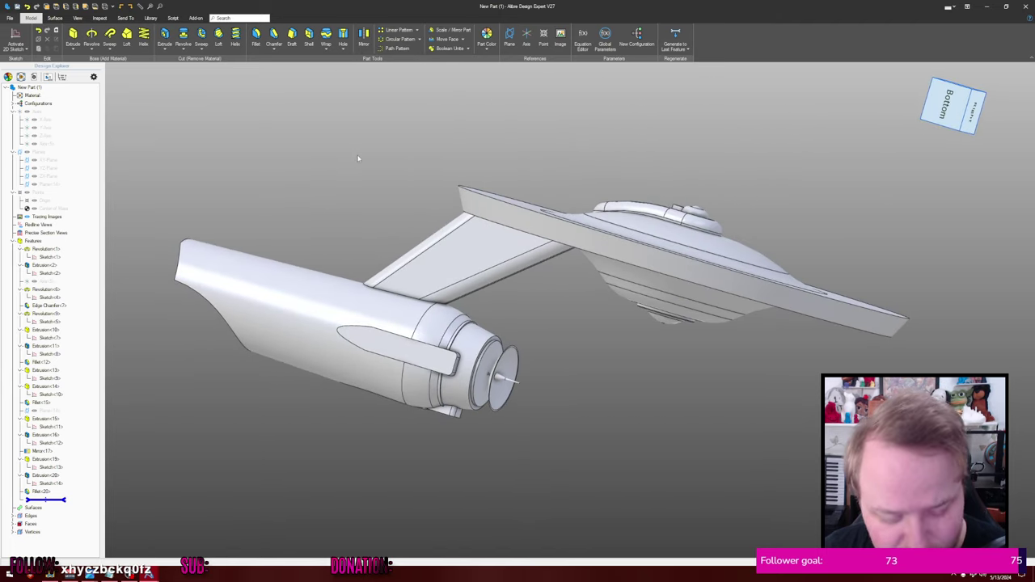
key("f")
mouse_move(825, 318)
middle_mouse_down()
mouse_move(913, 277)
mouse_move(824, 323)
middle_mouse_up()
left_click(892, 291)
left_click_drag(643, 195, 596, 199)
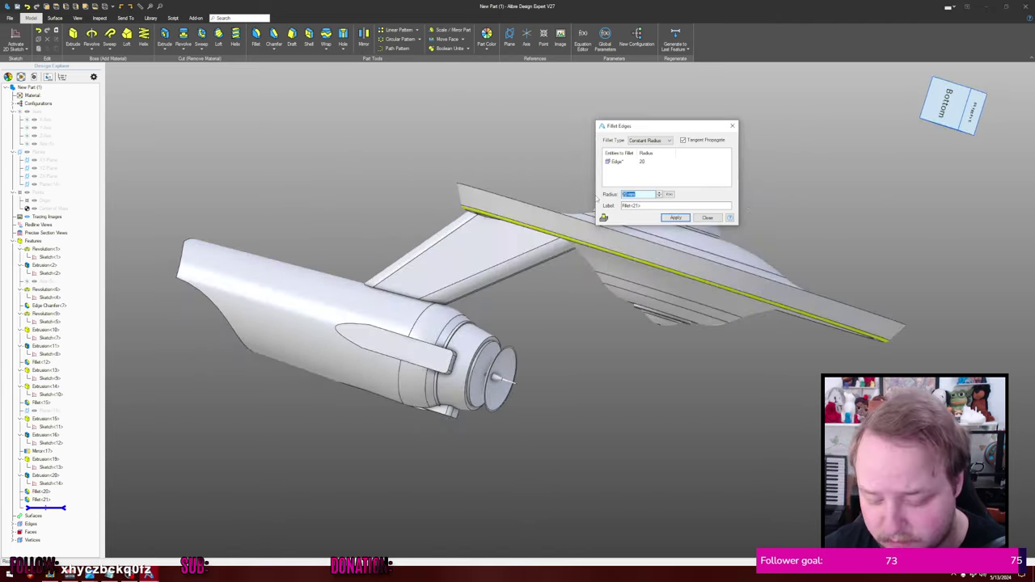
type("5")
left_click(656, 205)
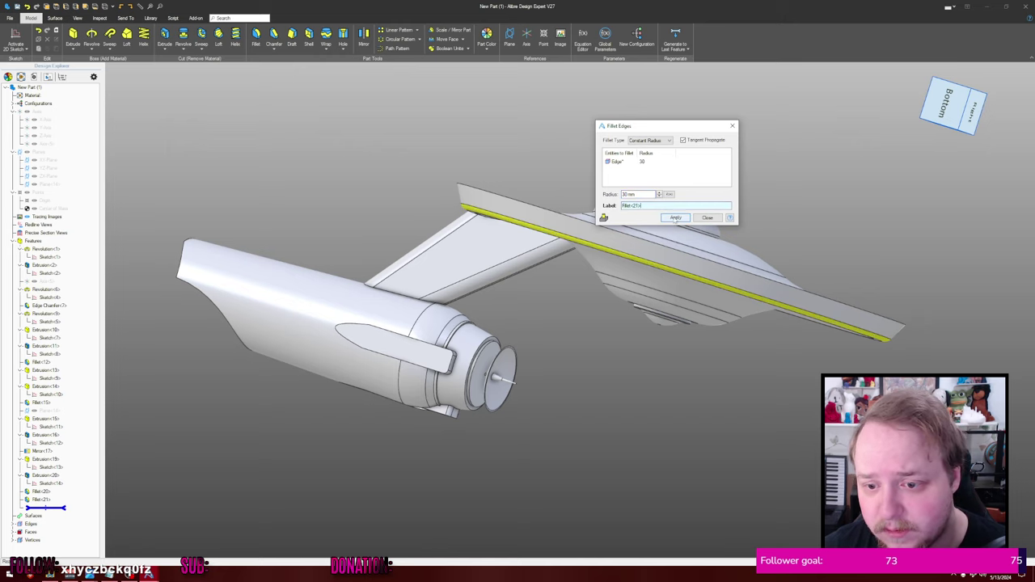
left_click(679, 220)
left_click(709, 218)
middle_click_drag(818, 227, 856, 251)
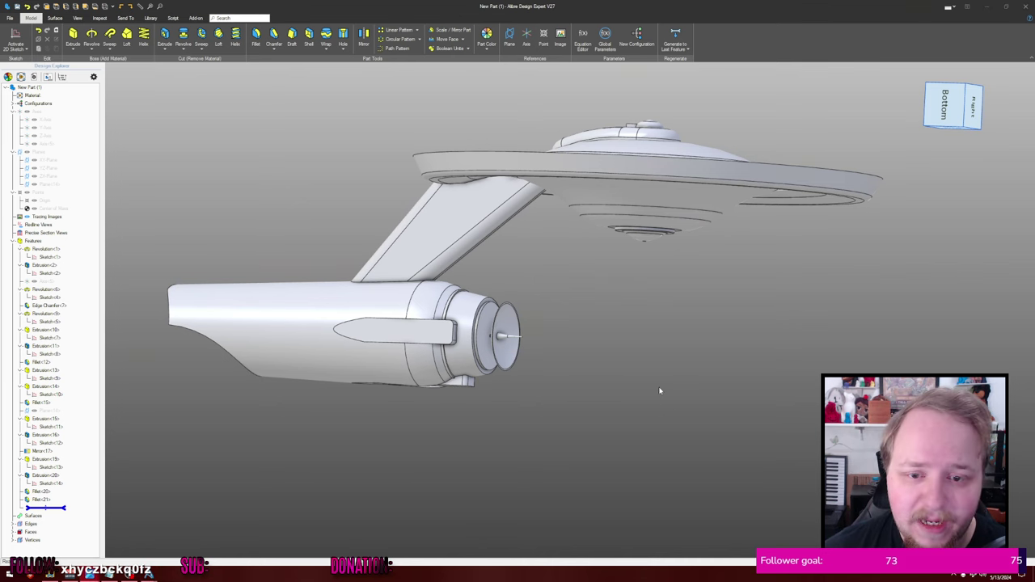
- Create a plane offset 18 in from the ZX-Plane and start a 2D sketch on it
middle_click_drag(610, 332, 680, 353)
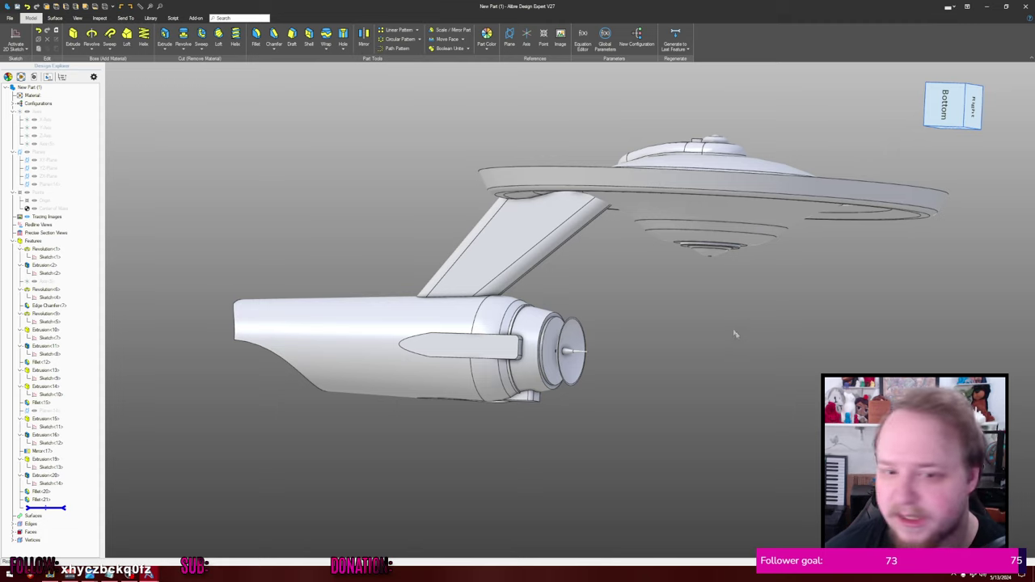
middle_click_drag(423, 209, 353, 198)
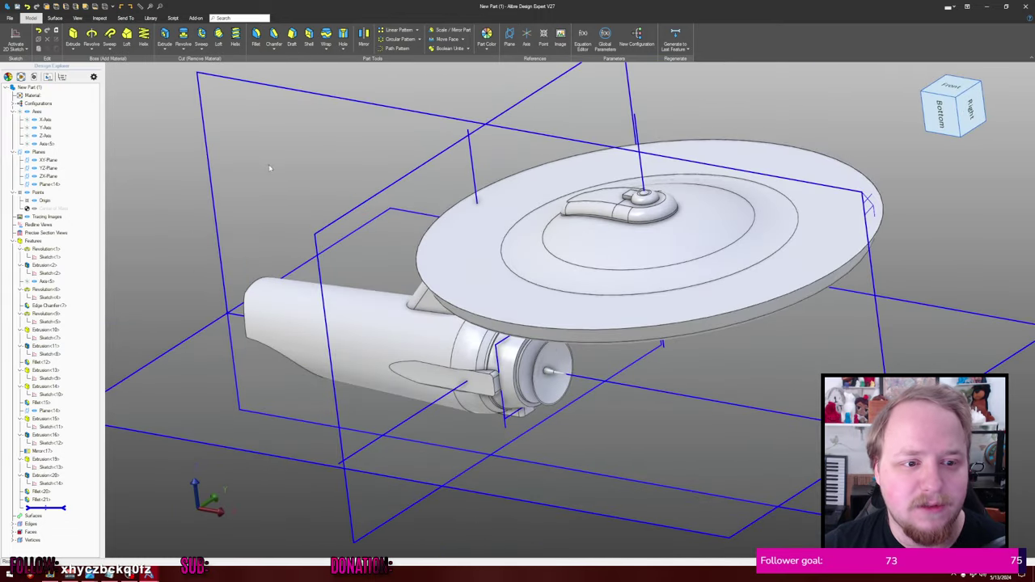
middle_click_drag(228, 133, 258, 157)
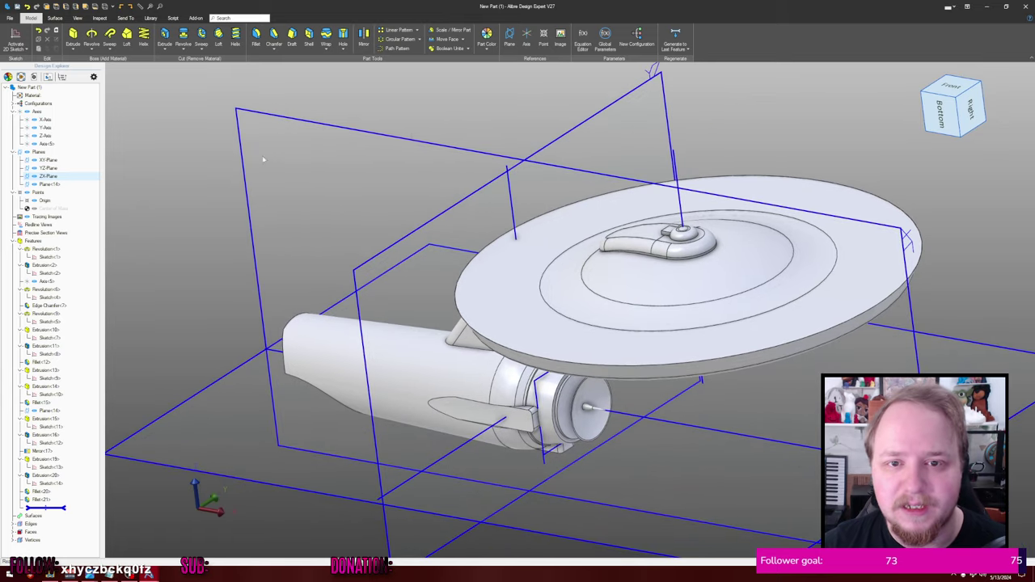
left_click(508, 37)
left_click(477, 152)
middle_click_drag(477, 152, 532, 139)
double_click(700, 148)
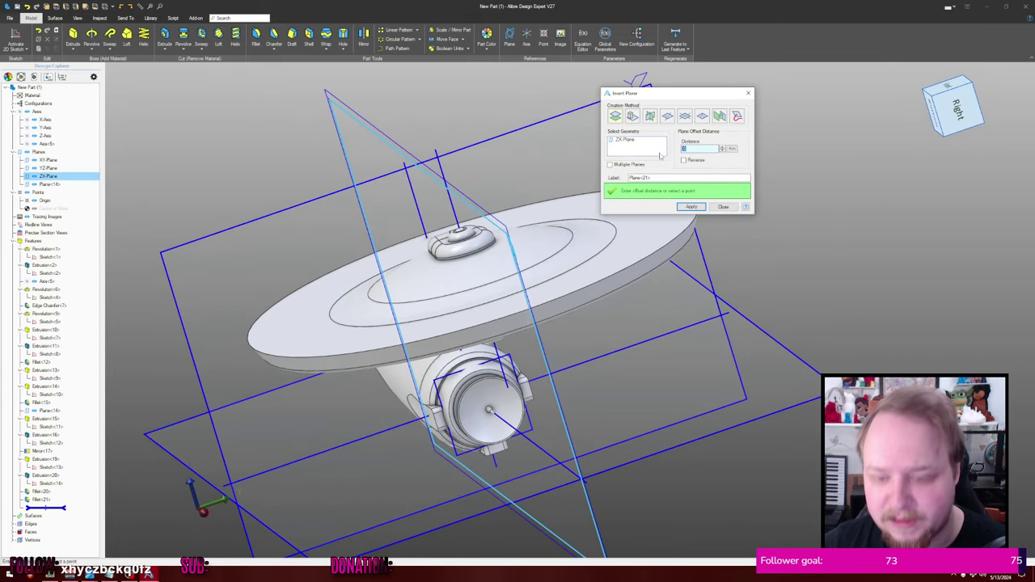
type("15in")
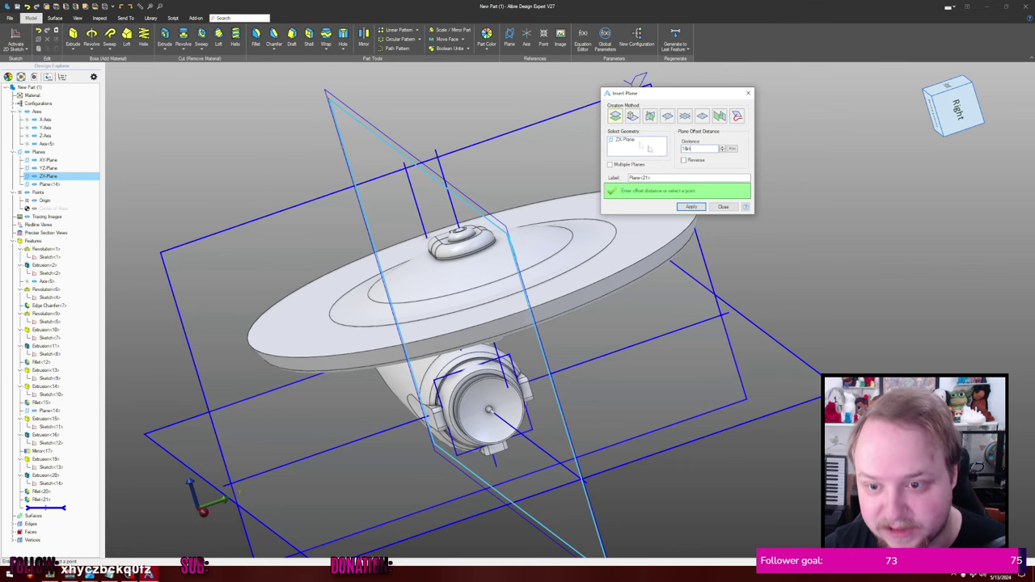
left_click(661, 176)
left_click(690, 207)
left_click(722, 207)
mouse_move(755, 196)
middle_mouse_down()
mouse_move(762, 181)
mouse_move(760, 194)
middle_mouse_up()
left_click(16, 36)
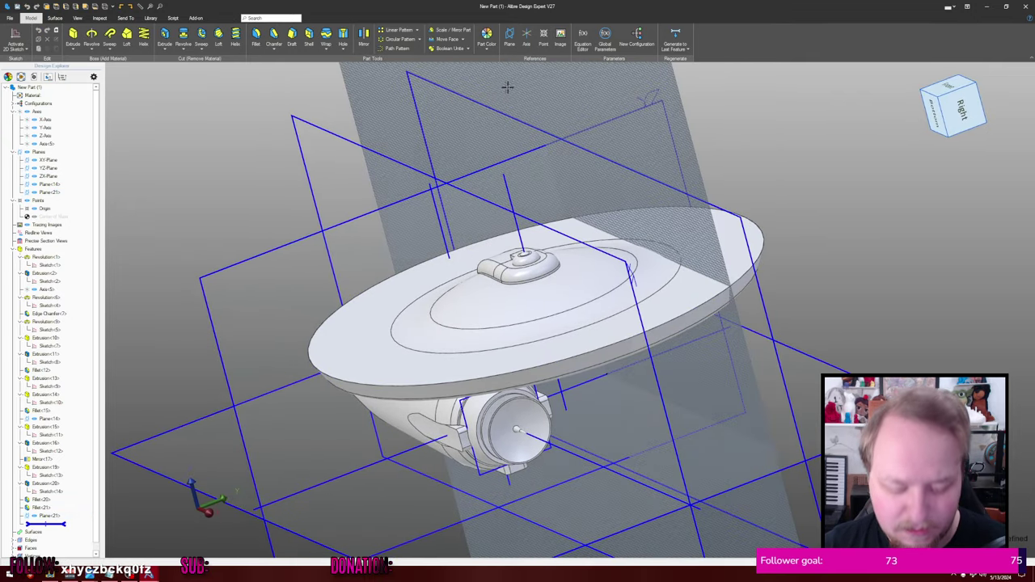
left_click(509, 85)
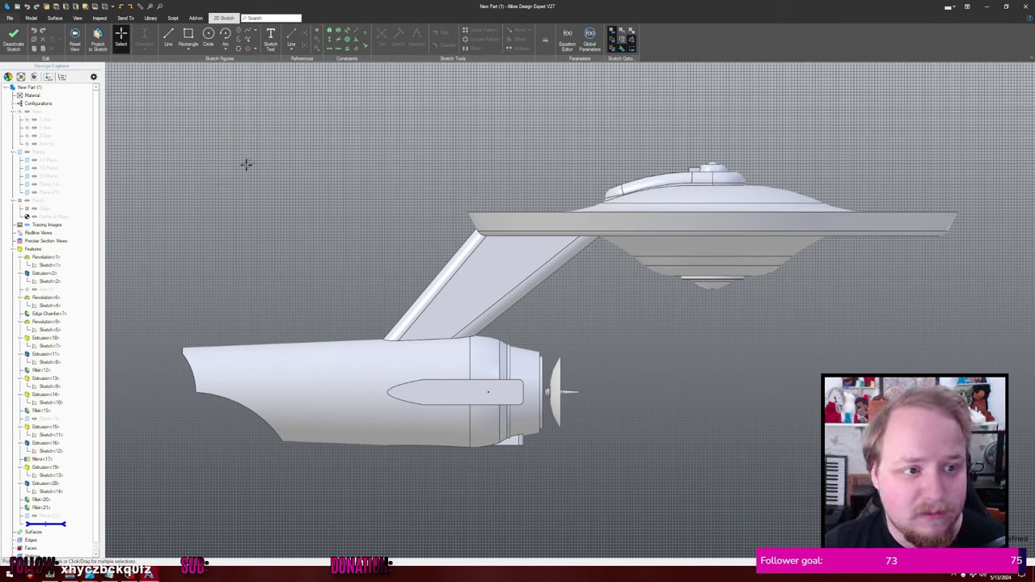
left_click(293, 38)
left_click(227, 159)
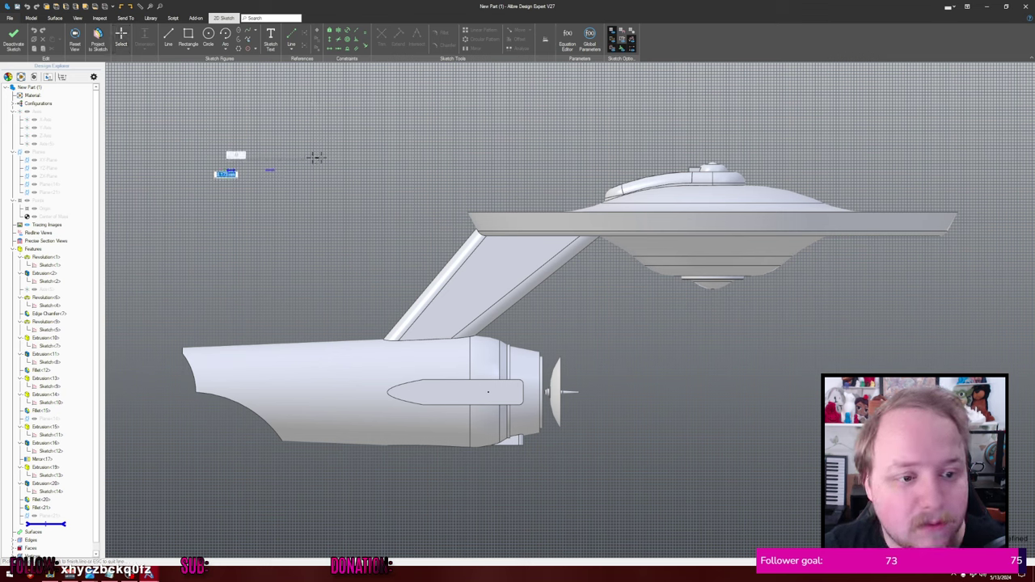
left_click(492, 158)
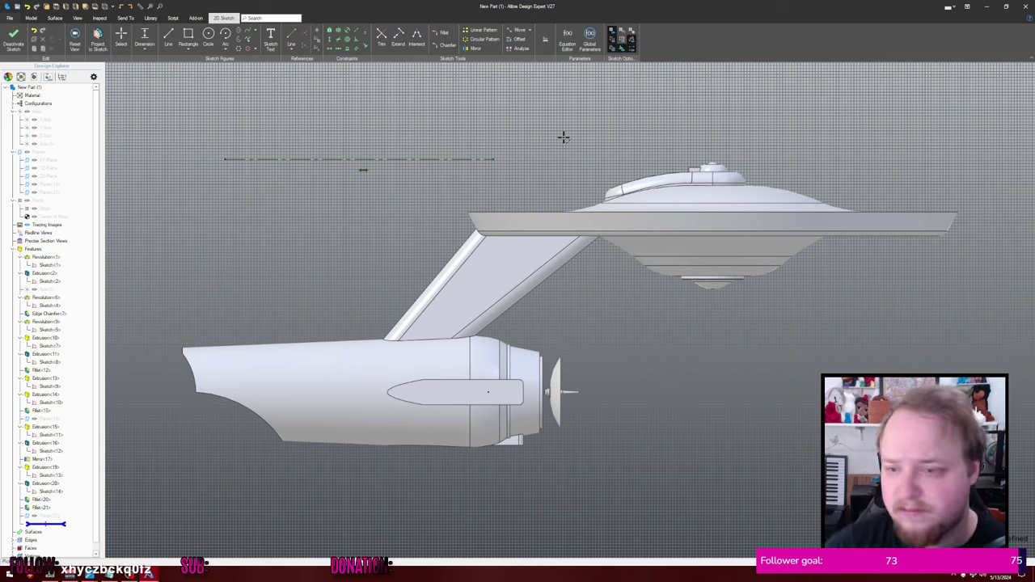
key("ctrl+z")
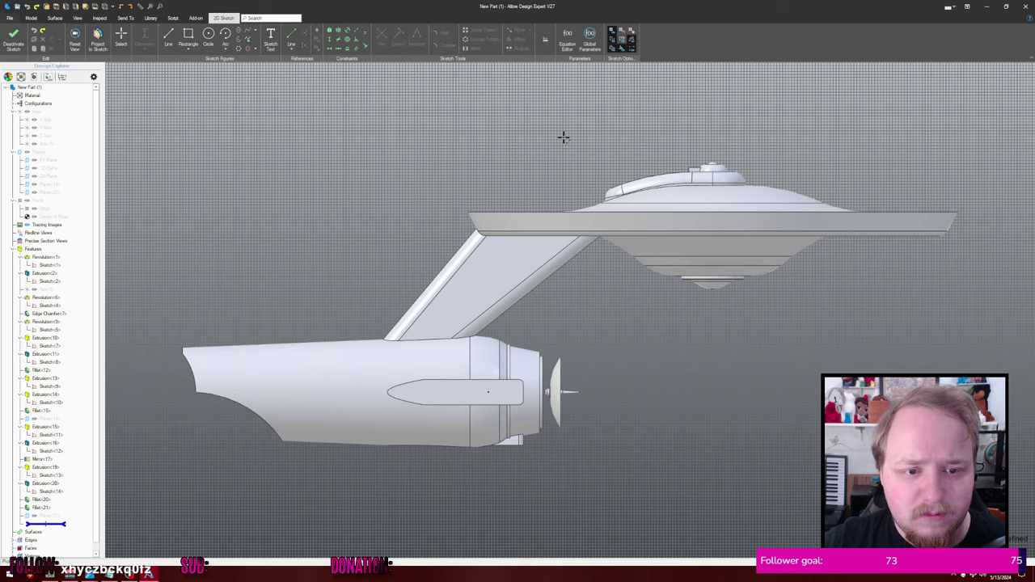
- Sketch a horizontal line 1850 mm long above the secondary hull, level with the top of the saucer
key("l")
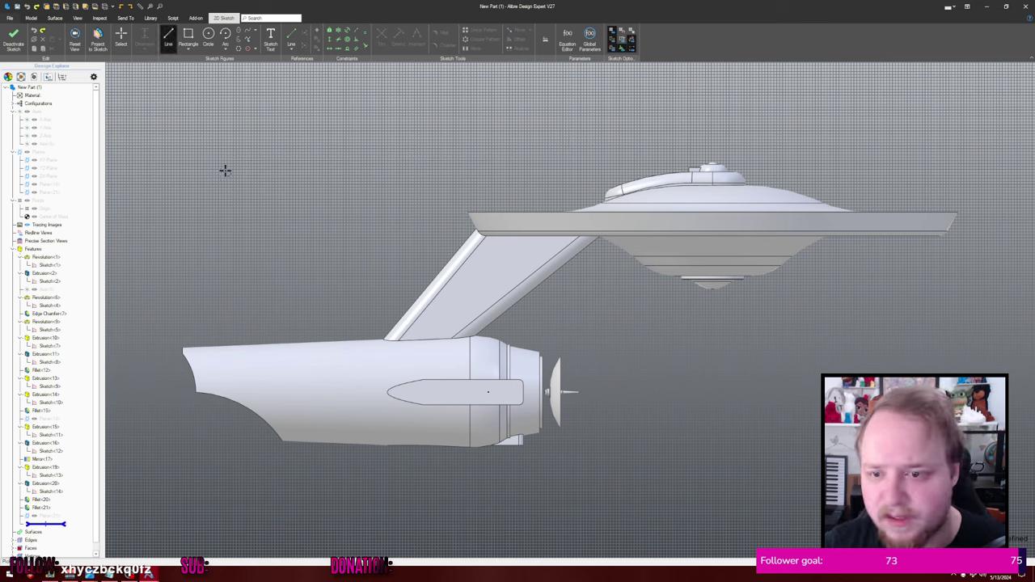
left_click(244, 171)
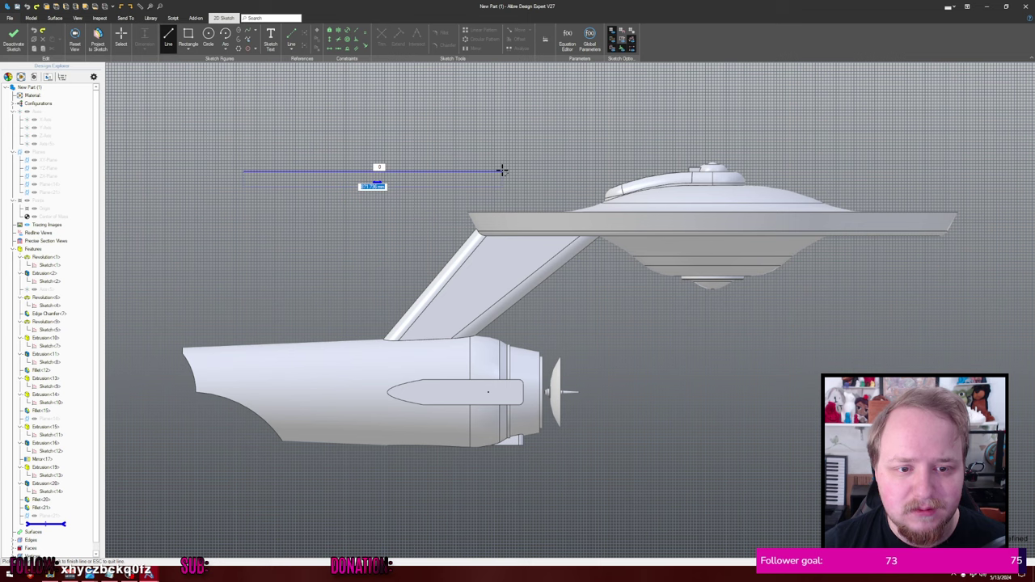
type("5")
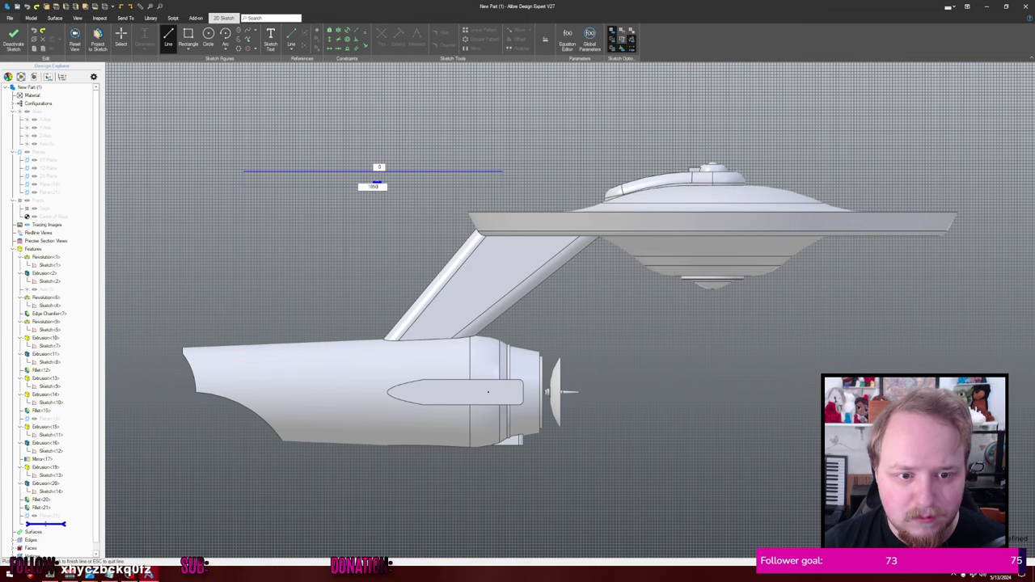
key("Return")
key("Escape")
mouse_move(542, 124)
middle_mouse_down()
mouse_move(624, 127)
mouse_move(603, 157)
middle_mouse_up()
scroll(647, 125, "down", 2)
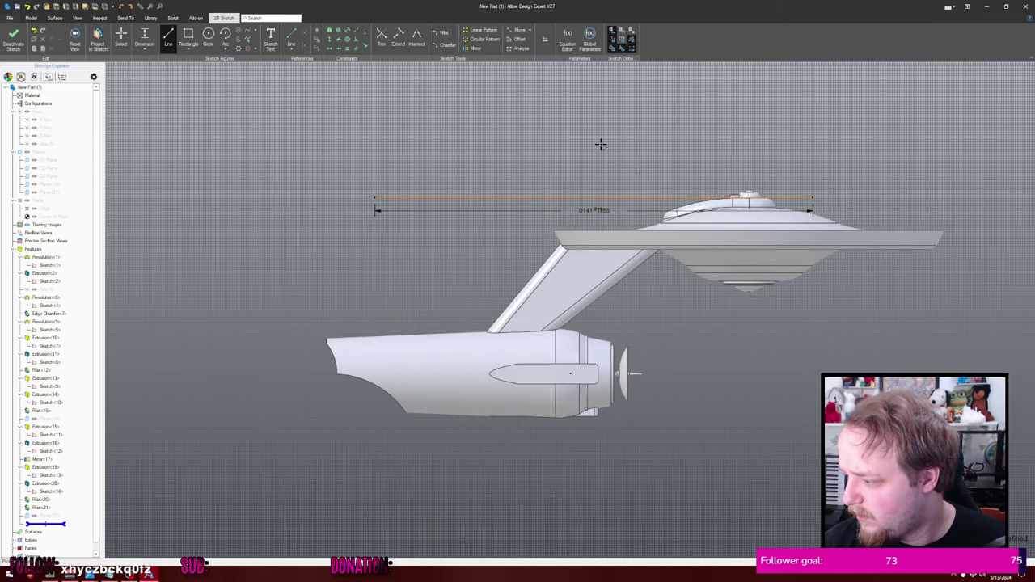
key("Escape")
- Move the 1850 mm line backwards so its front end sits just behind the saucer's rear edge
mouse_move(812, 197)
left_mouse_down()
mouse_move(532, 200)
mouse_move(563, 203)
mouse_move(526, 212)
left_mouse_up()
middle_click_drag(526, 212, 665, 182)
scroll(668, 159, "down", 2)
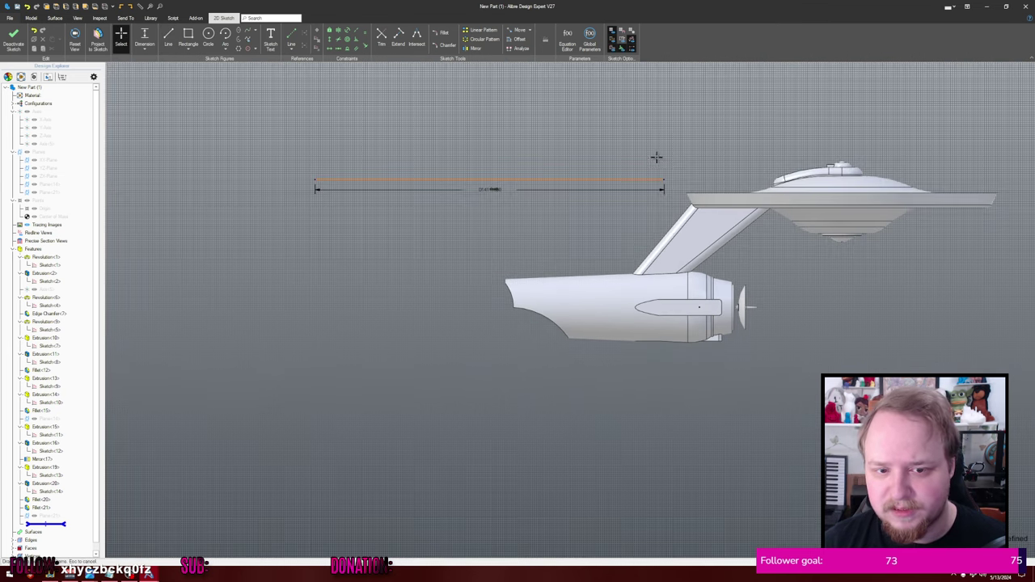
left_click(614, 161)
middle_click_drag(724, 164, 670, 168)
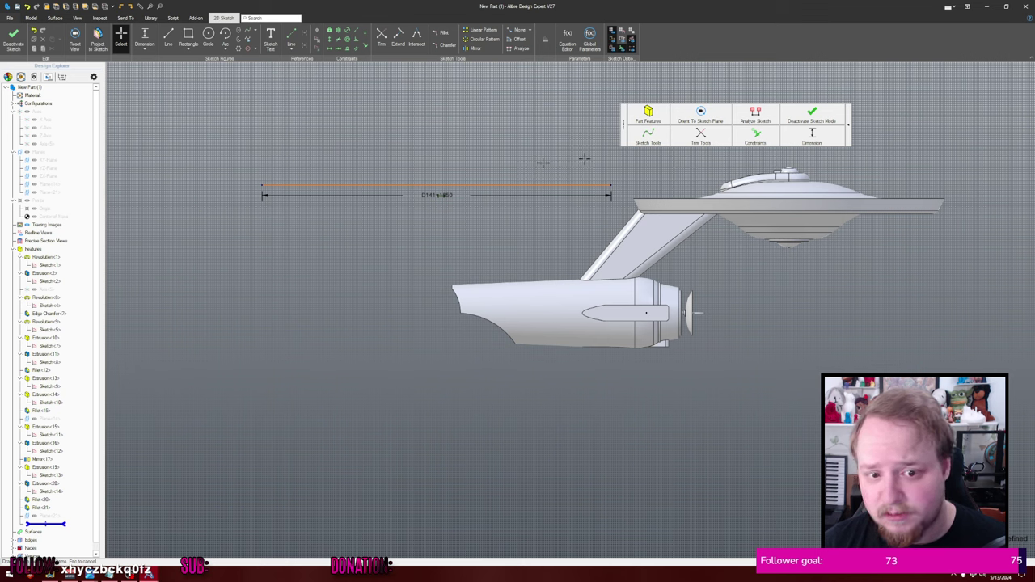
left_click(568, 186)
left_click_drag(612, 186, 623, 182)
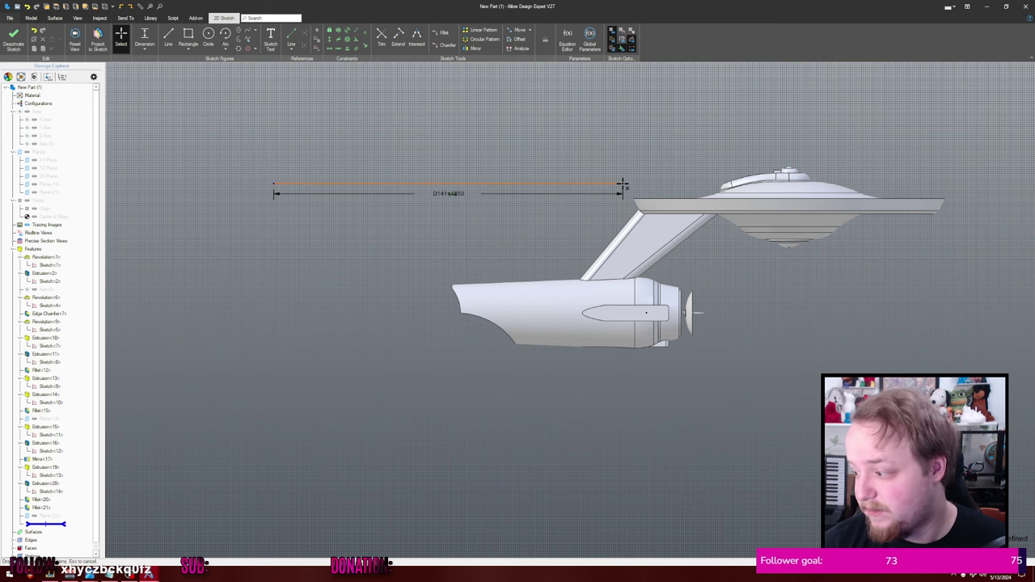
middle_click_drag(658, 169, 575, 181)
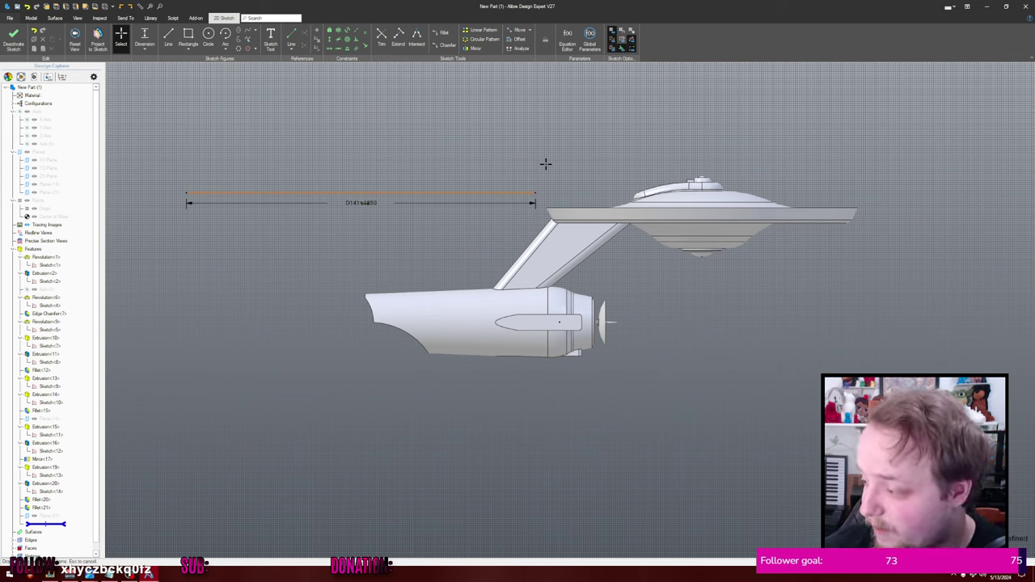
- Dimension the line's vertical distance from the upper edge of the raised bridge section and set it to 18 mm
scroll(695, 187, "up", 1)
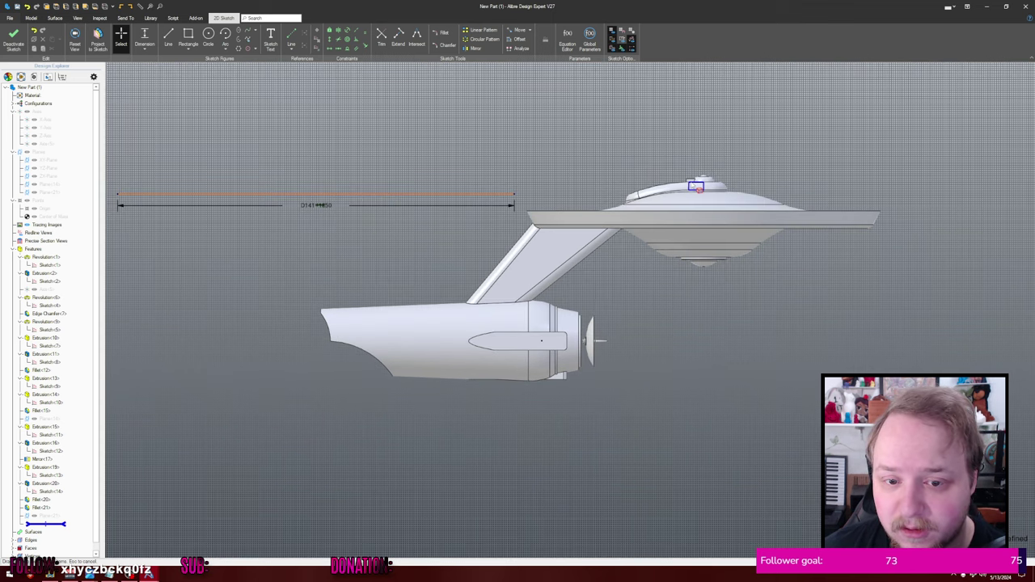
scroll(689, 171, "up", 2)
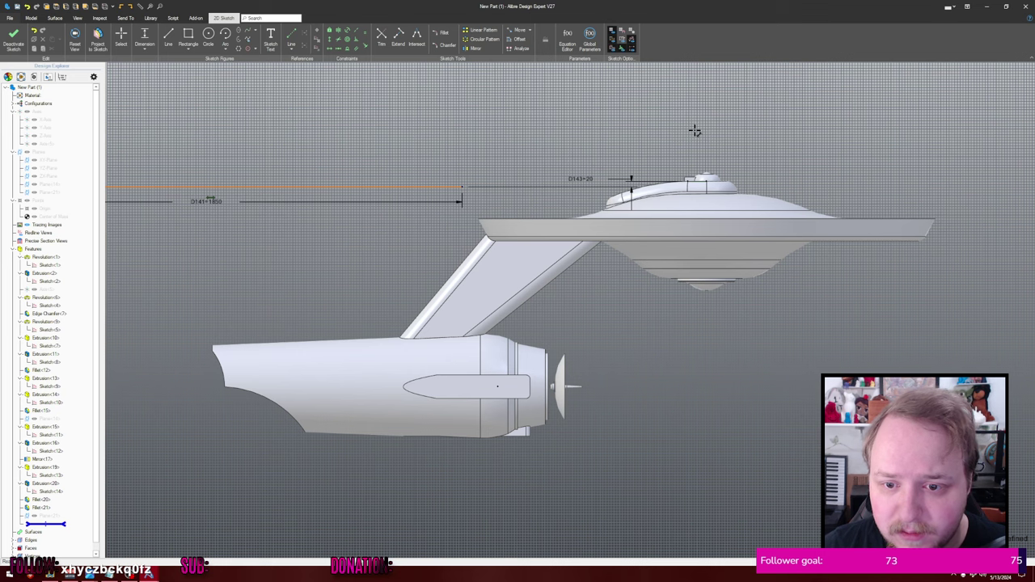
double_click(584, 179)
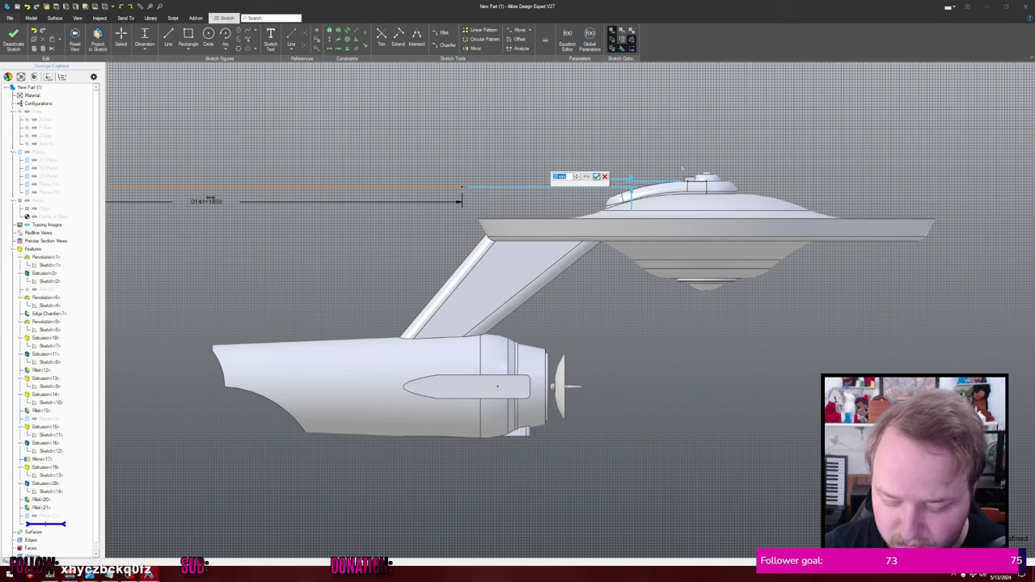
type("18")
key("Return")
- Dimension the line's front end 250 mm horizontally from the front edge of the secondary hull's side fin
middle_click_drag(530, 164, 667, 163)
scroll(667, 163, "down", 1)
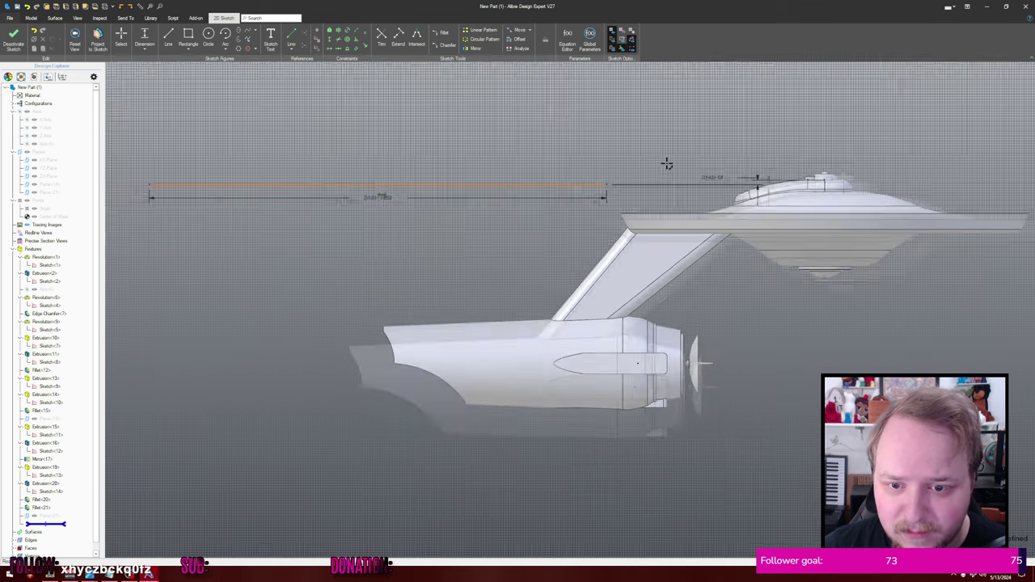
scroll(666, 164, "down", 2)
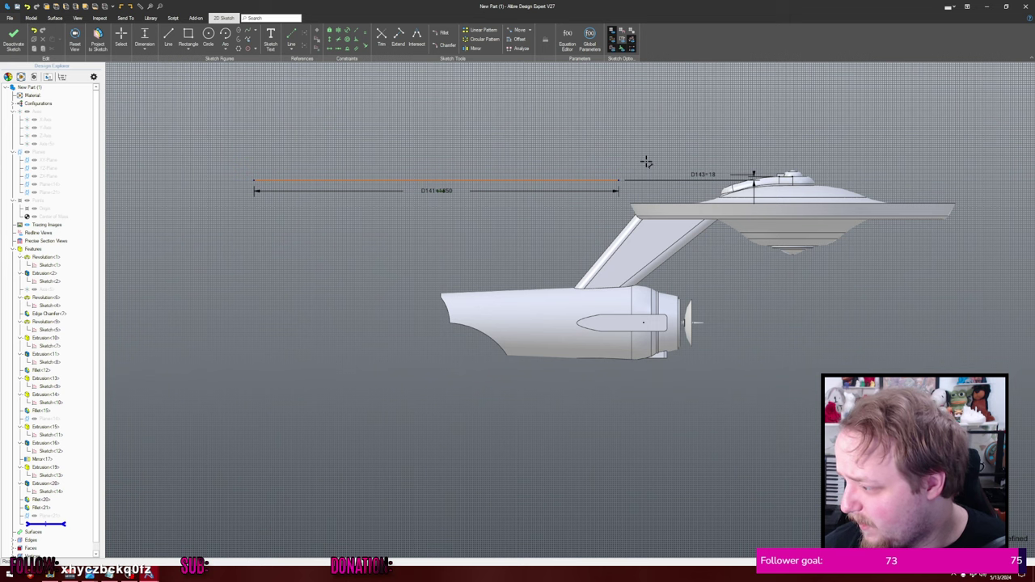
scroll(640, 164, "up", 2)
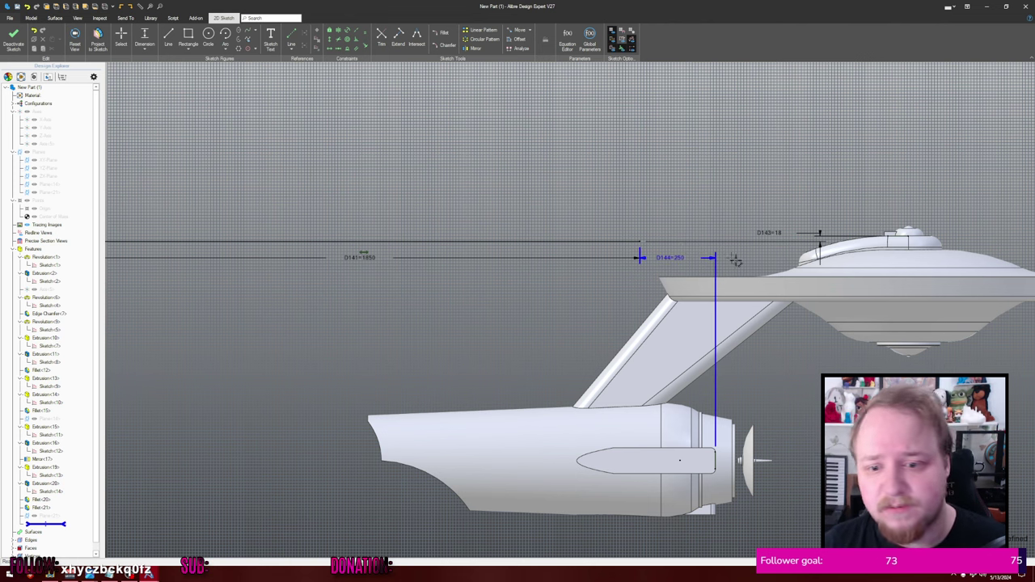
- Sketch a quarter-circle arc rising from the line's front end, with its centre on the line
mouse_move(697, 200)
middle_mouse_down()
mouse_move(783, 206)
mouse_move(672, 203)
middle_mouse_up()
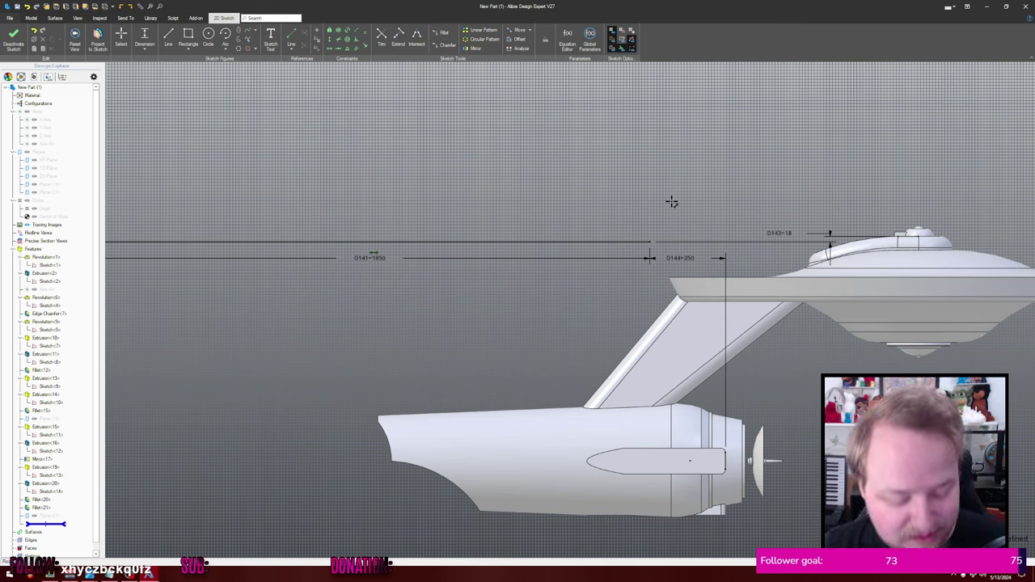
left_click(608, 240)
left_click(649, 241)
left_click(608, 192)
key("Escape")
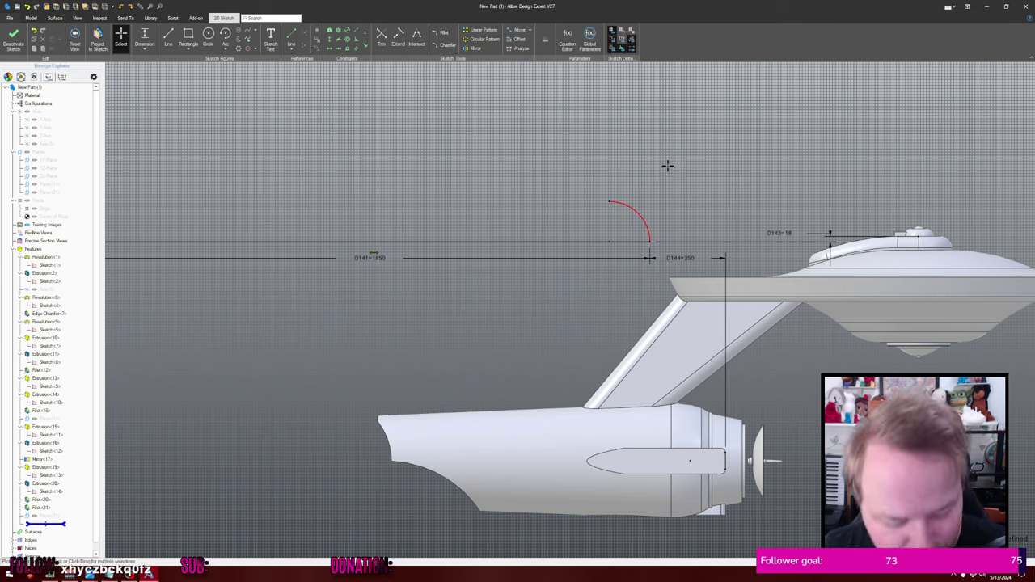
- Dimension the horizontal distance between the quarter-circle arc's two ends and set it to 85 mm
key("d")
left_click(623, 203)
left_click(677, 169)
type("80")
key("Return")
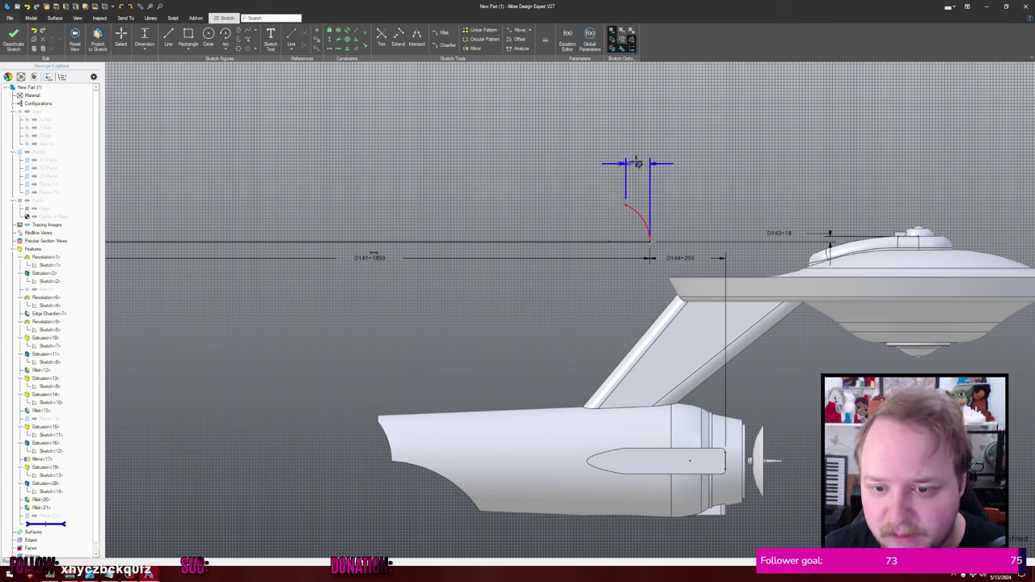
double_click(642, 163)
type("85")
key("Return")
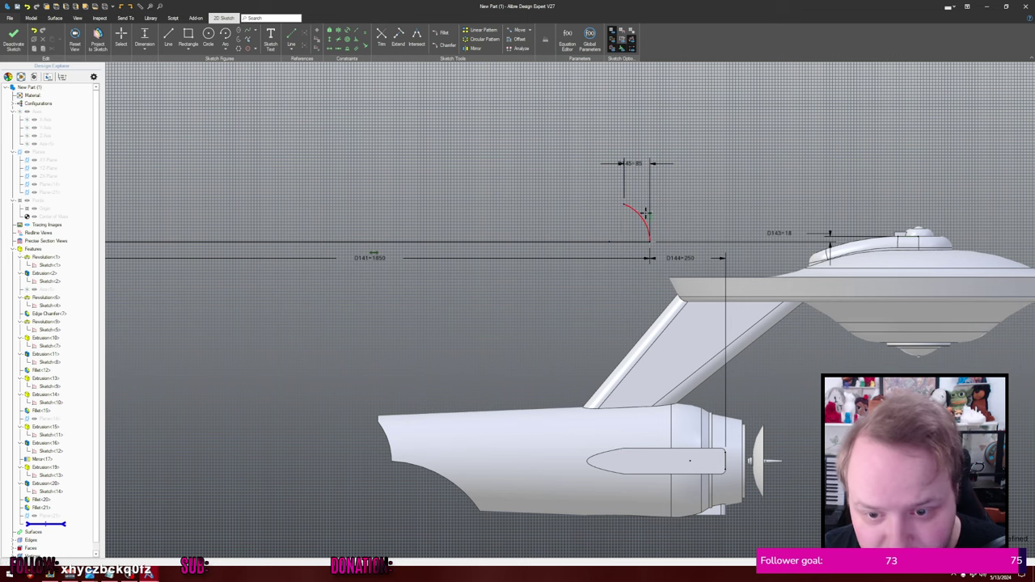
- Constrain the arc's upper end to lie vertically above its centre point
key("v")
left_click(612, 241)
left_click_drag(620, 212, 688, 153)
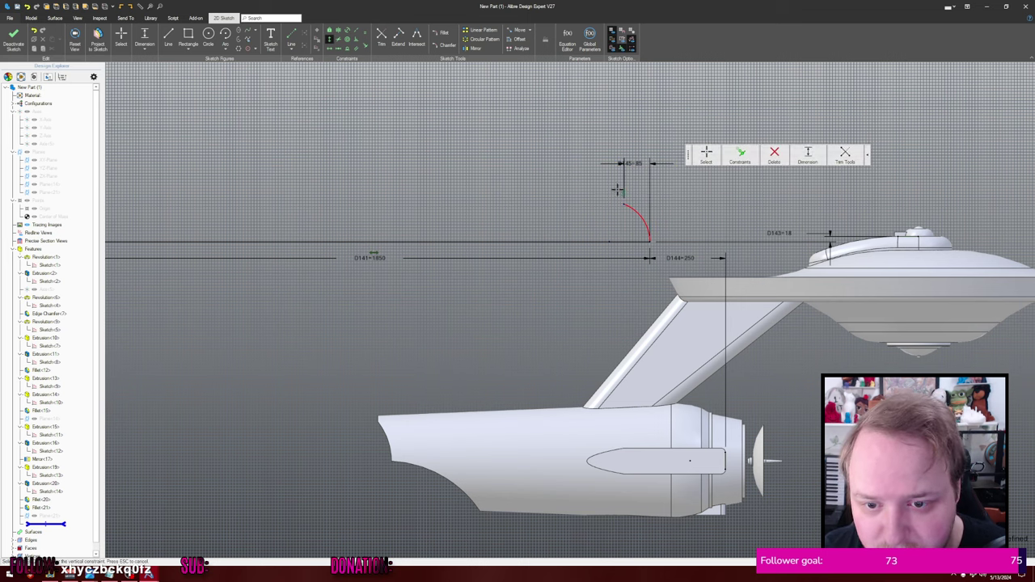
left_click(623, 205)
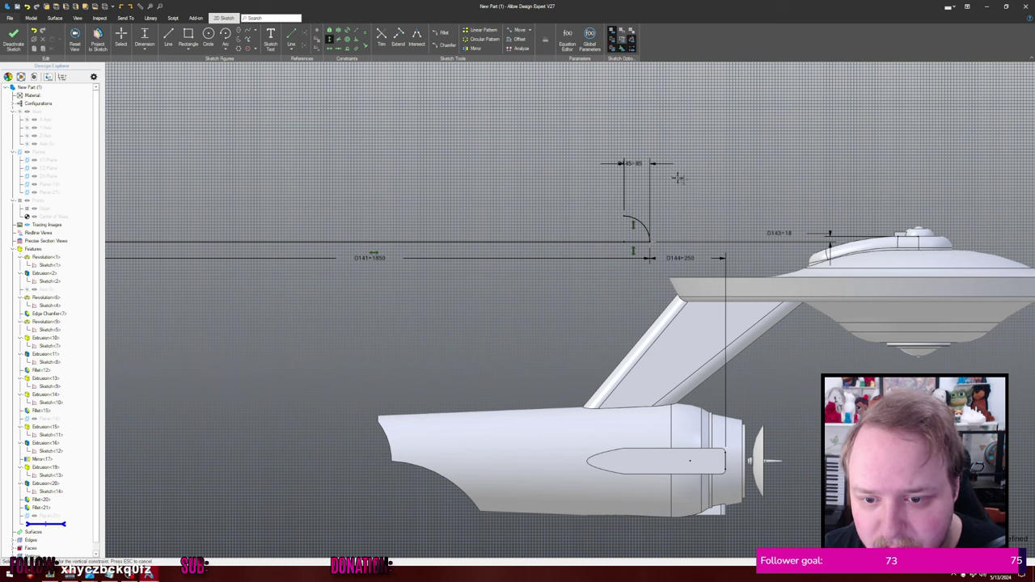
scroll(704, 187, "up", 2)
scroll(704, 186, "down", 3)
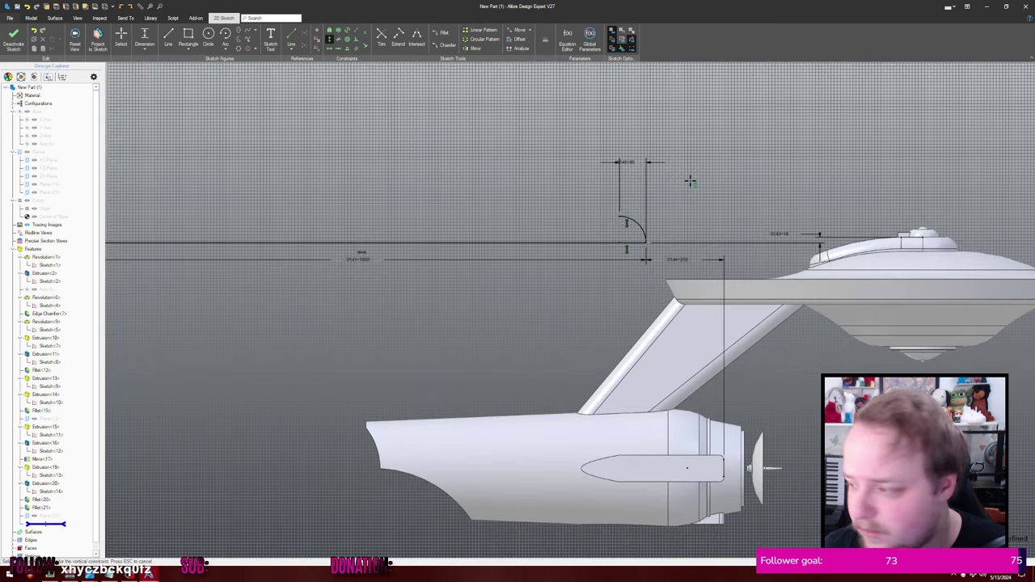
- Sketch a 5 mm vertical line up from the arc's upper end, followed by a 14 mm line sloping up rearwards at 120°
key("l")
middle_click_drag(685, 231, 620, 275)
scroll(621, 273, "up", 5)
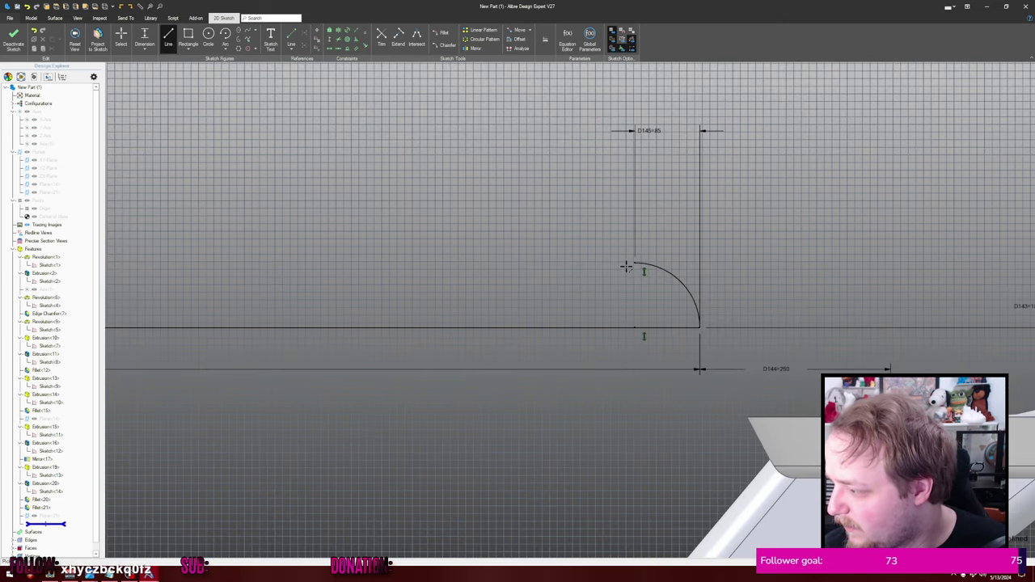
left_click(634, 263)
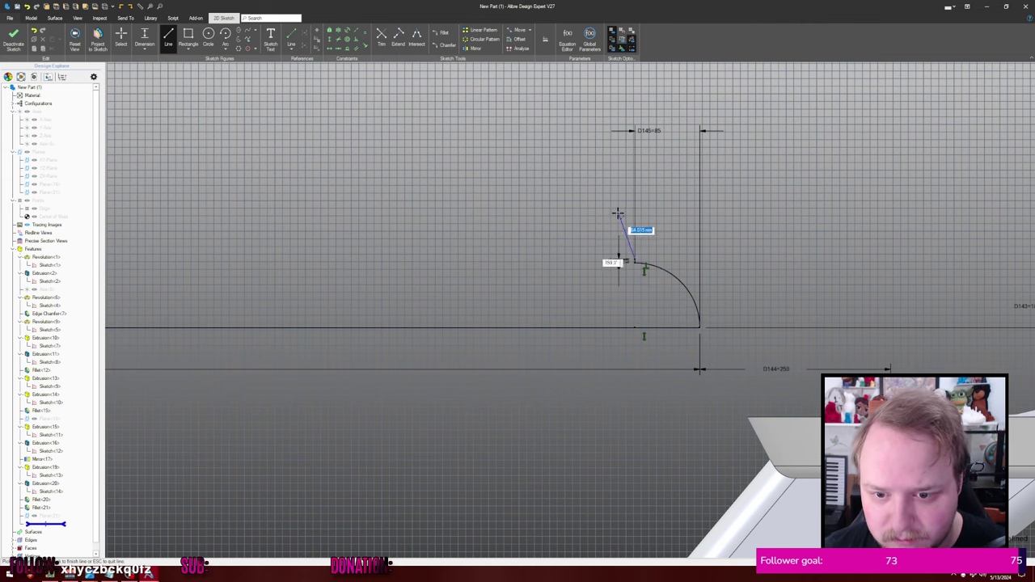
scroll(626, 248, "up", 3)
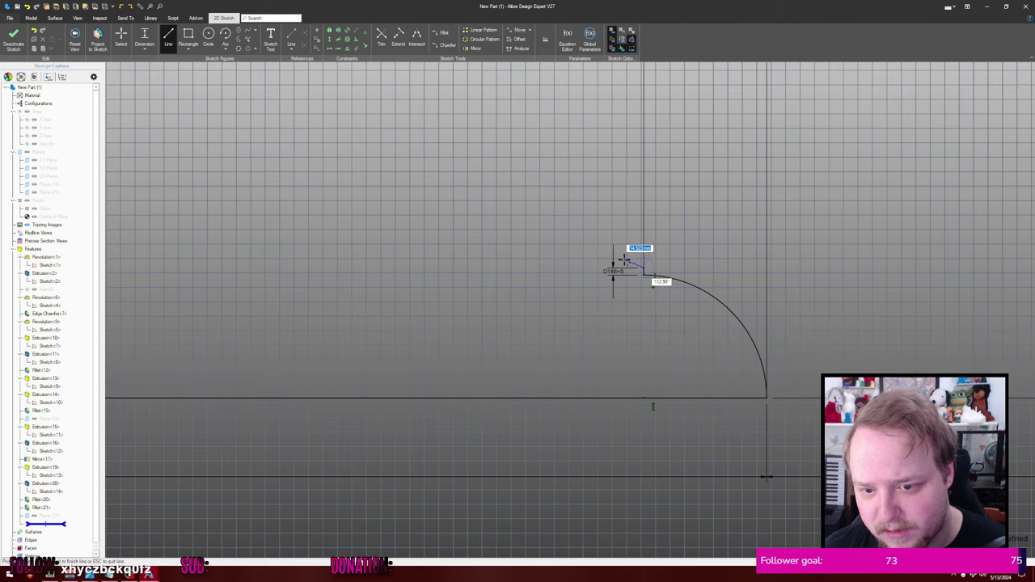
type("14")
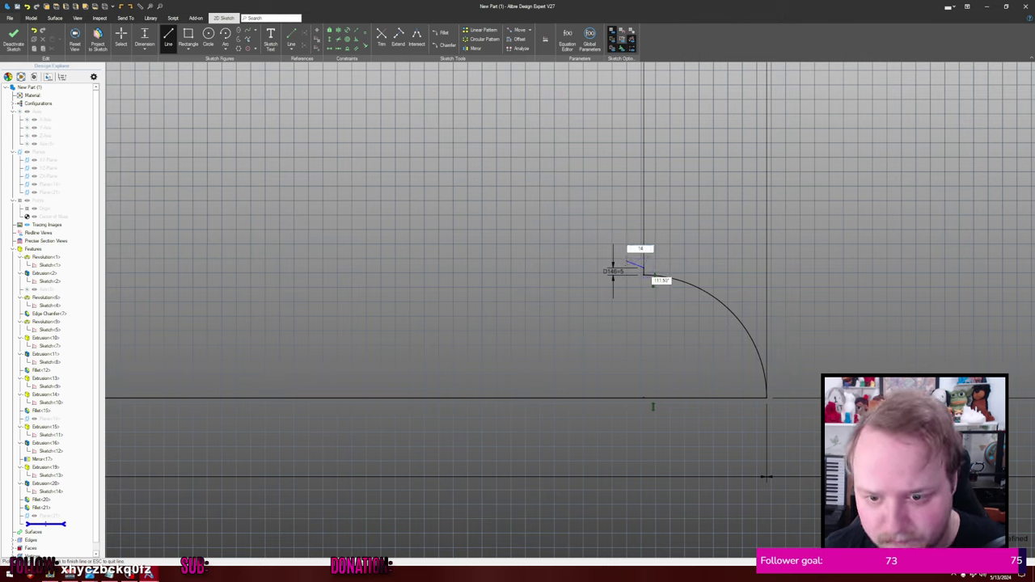
key("Tab")
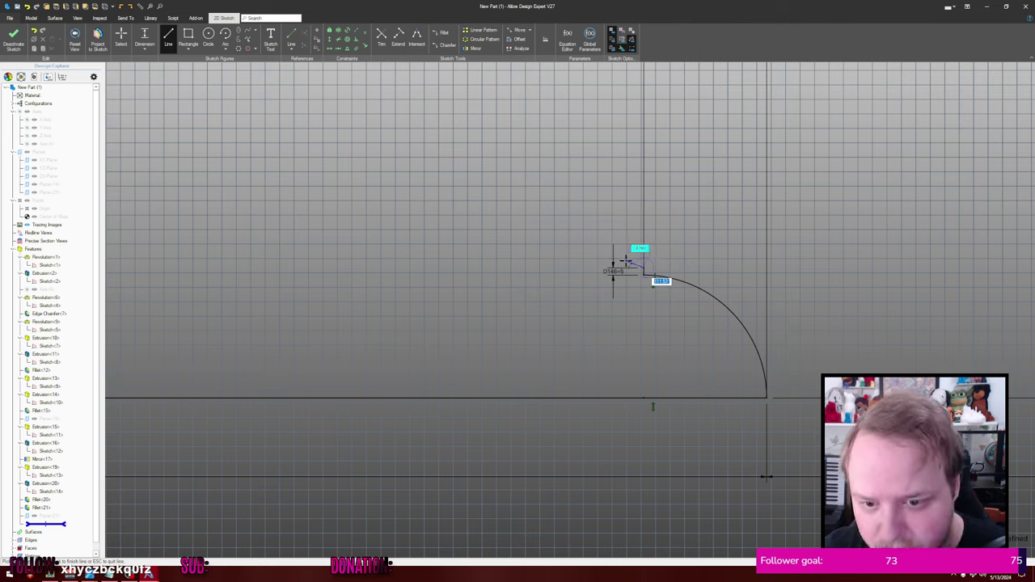
key("Return")
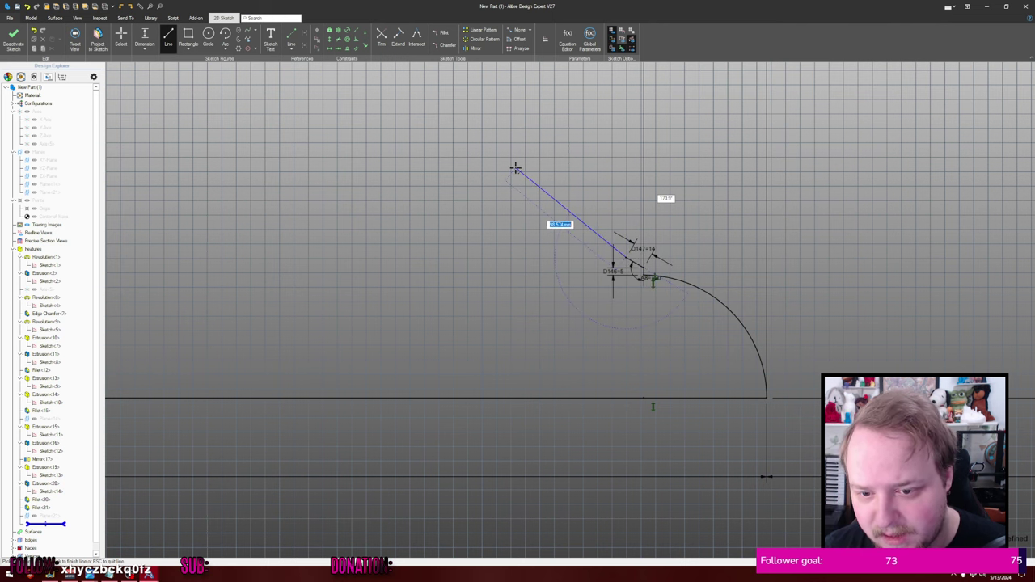
scroll(665, 222, "down", 5)
key("Escape")
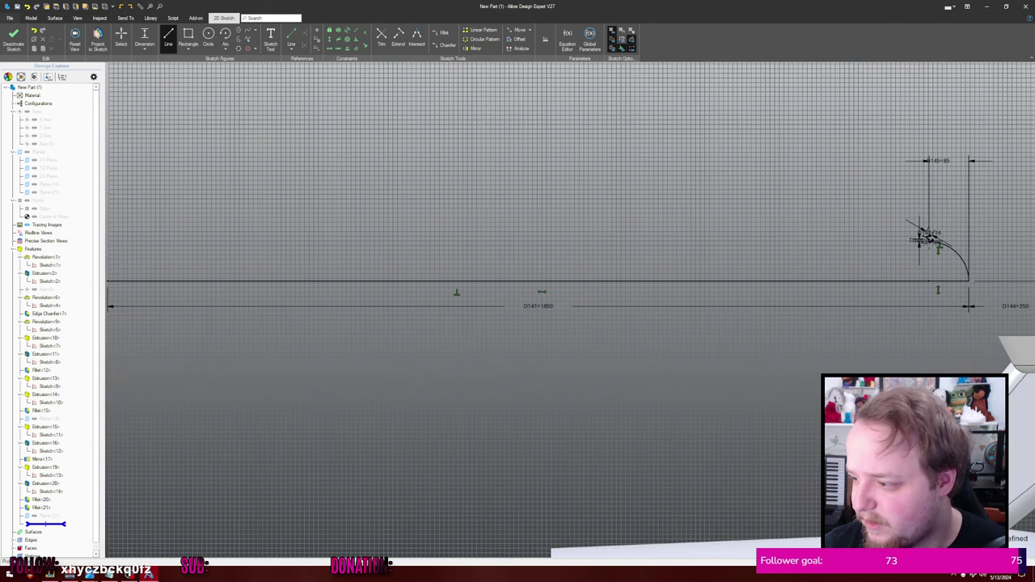
- Sketch a short vertical line up from the 1850 mm line's rear end and a long line rearwards from the 14 mm line's free end
middle_click_drag(594, 224, 785, 231)
key("Escape")
scroll(739, 230, "down", 1)
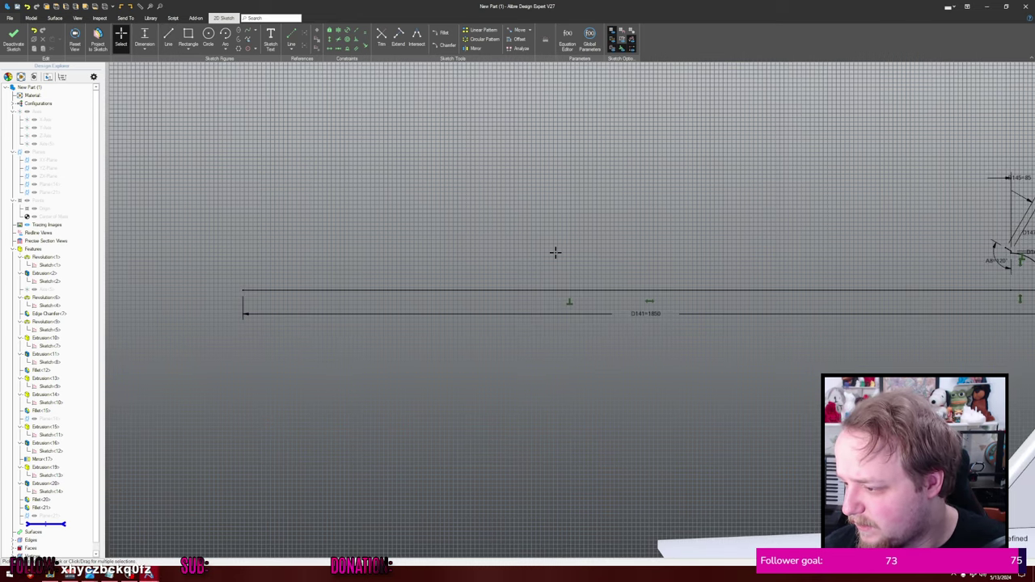
scroll(554, 252, "down", 1)
key("l")
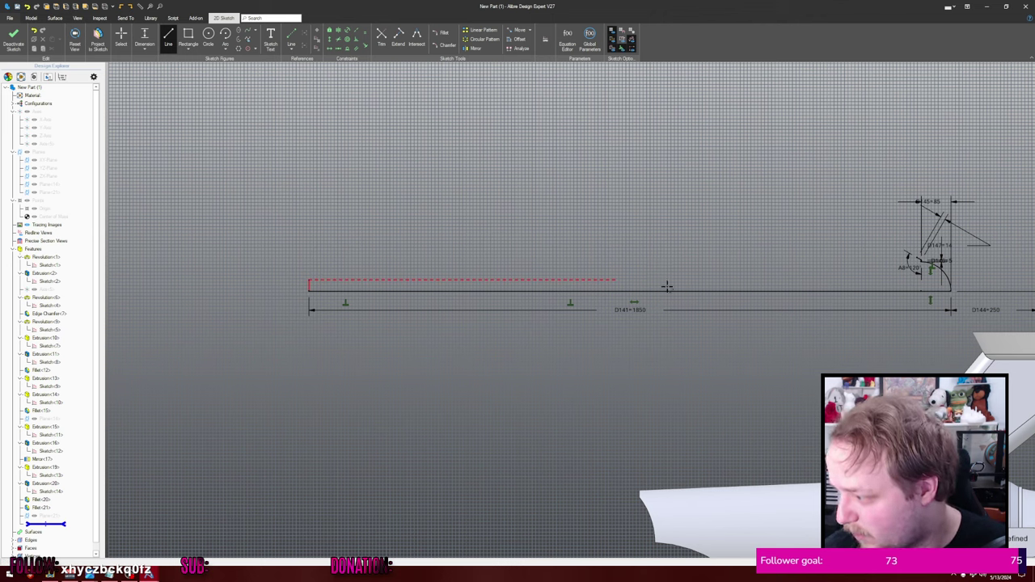
left_click(912, 257)
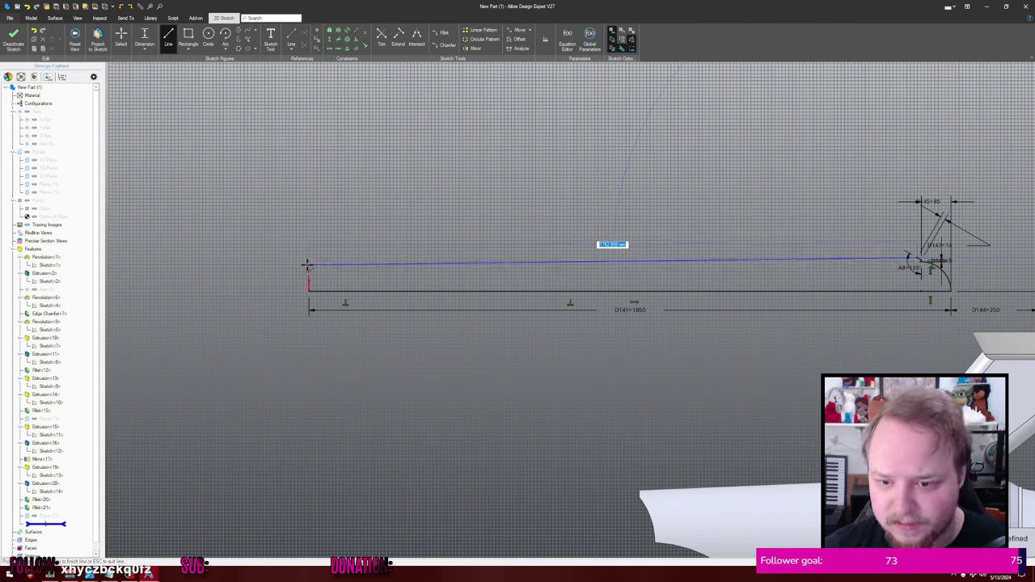
left_click(307, 262)
key("Escape")
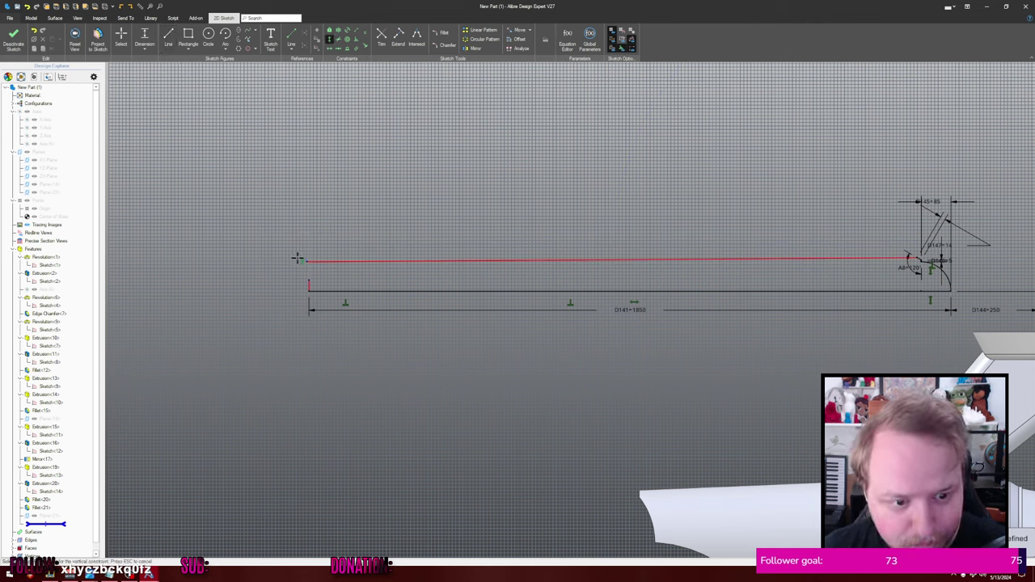
- Join the long upper line's rear end to the top of the short rear vertical line with a coincident constraint
key("Escape")
key("c")
left_click(309, 280)
left_click(306, 261)
key("Escape")
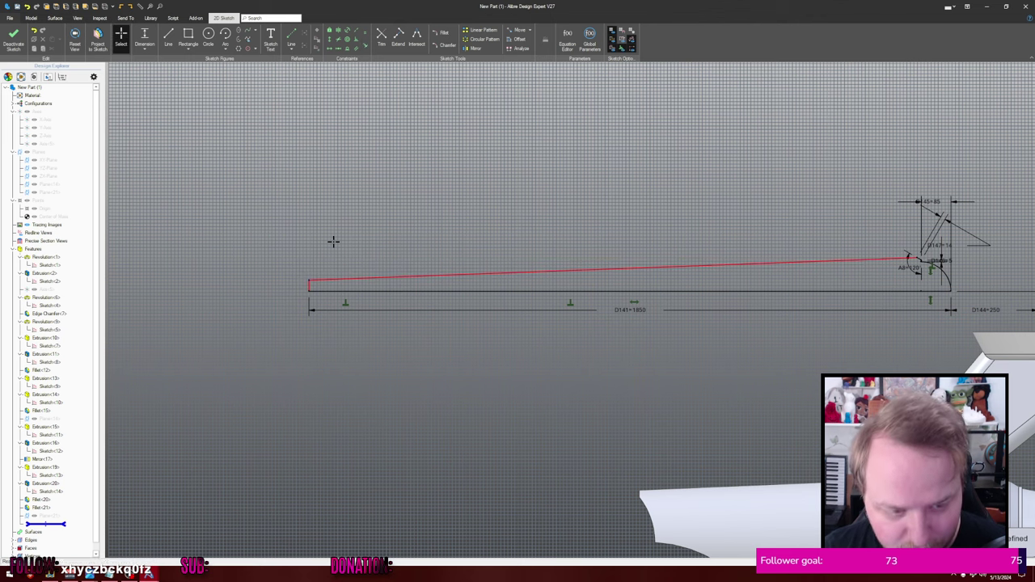
- Try to align the profile's rear upper corner horizontally with the upper end of the 5 mm line
key("h")
scroll(323, 271, "up", 2)
left_click(304, 283)
middle_click_drag(537, 227, 85, 204)
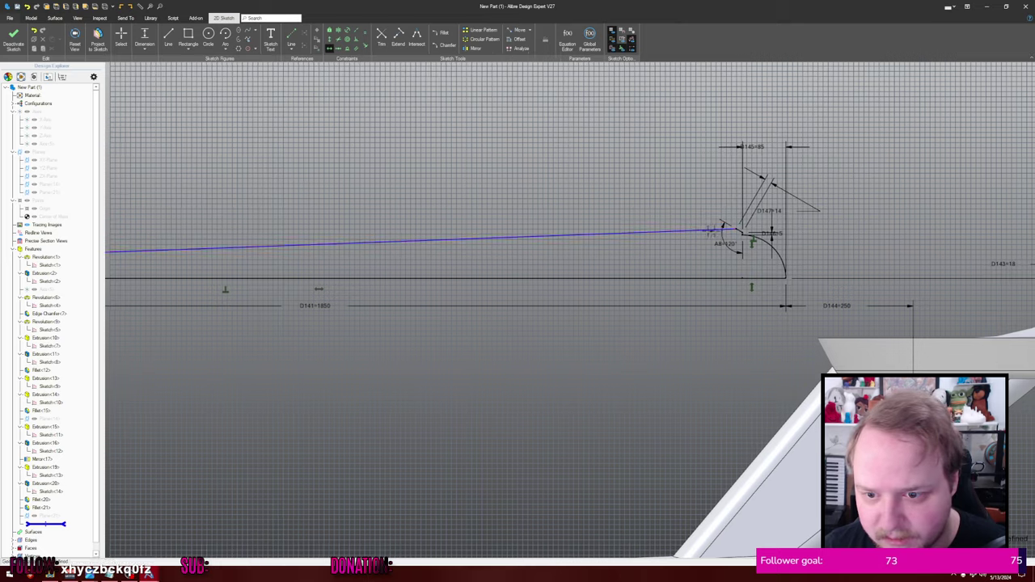
scroll(760, 234, "up", 3)
left_click(725, 232)
scroll(728, 229, "up", 2)
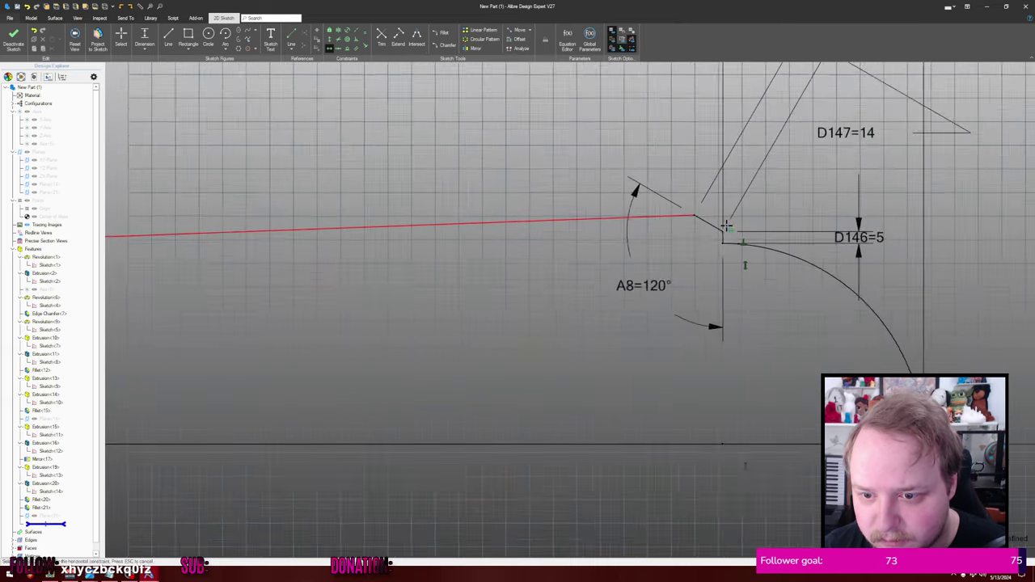
left_click(726, 231)
scroll(433, 175, "down", 3)
middle_click_drag(433, 176, 871, 223)
scroll(603, 205, "down", 2)
middle_click_drag(393, 182, 803, 217)
scroll(529, 202, "down", 1)
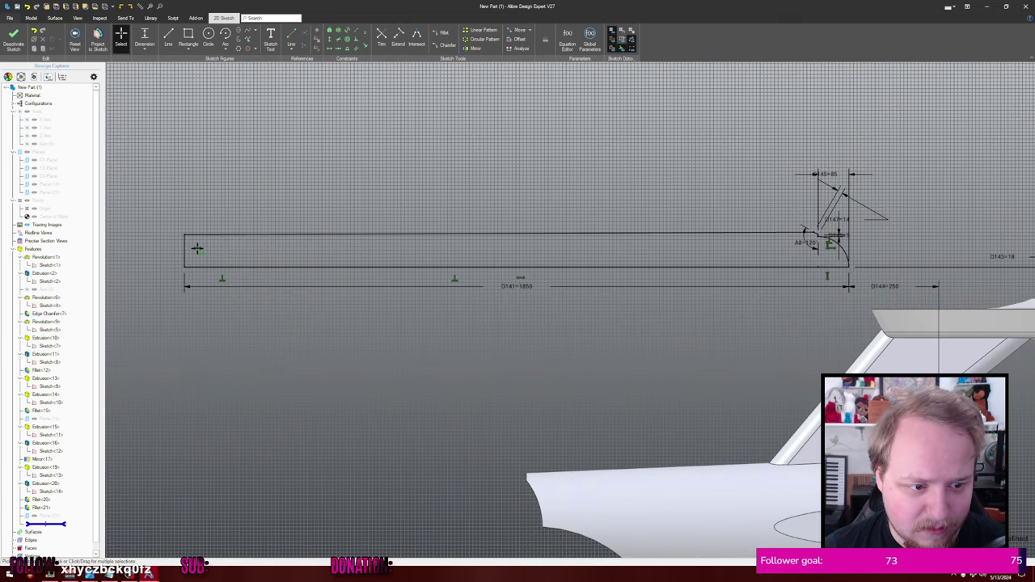
- Constrain the profile's rear upper corner to lie horizontally level with the upper end of the front arc
left_click(318, 233)
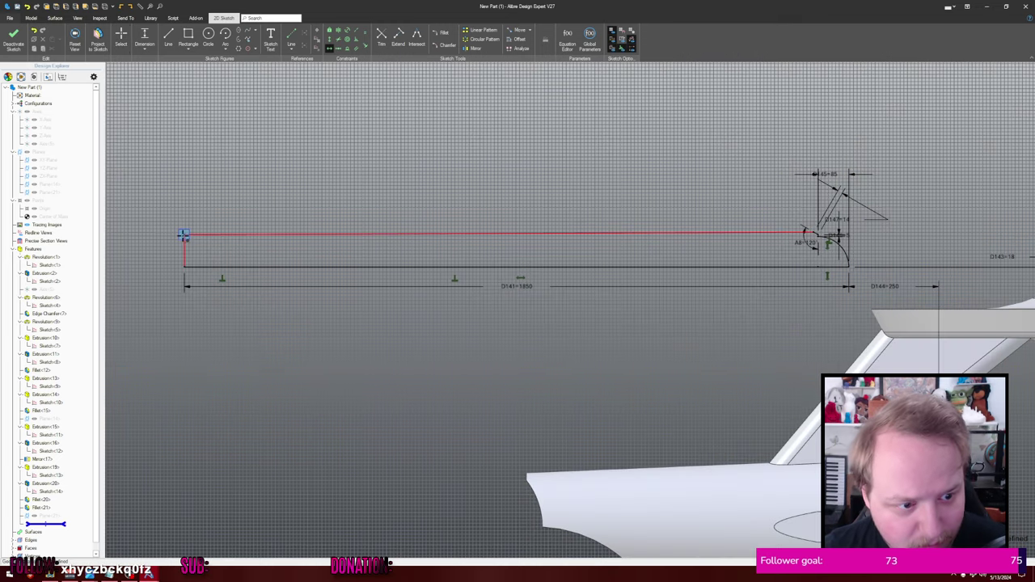
scroll(528, 203, "up", 3)
scroll(550, 245, "up", 2)
left_click(554, 251)
scroll(393, 213, "down", 4)
middle_click_drag(392, 199, 627, 197)
scroll(627, 197, "down", 2)
mouse_move(445, 198)
middle_mouse_down()
mouse_move(628, 194)
mouse_move(544, 196)
middle_mouse_up()
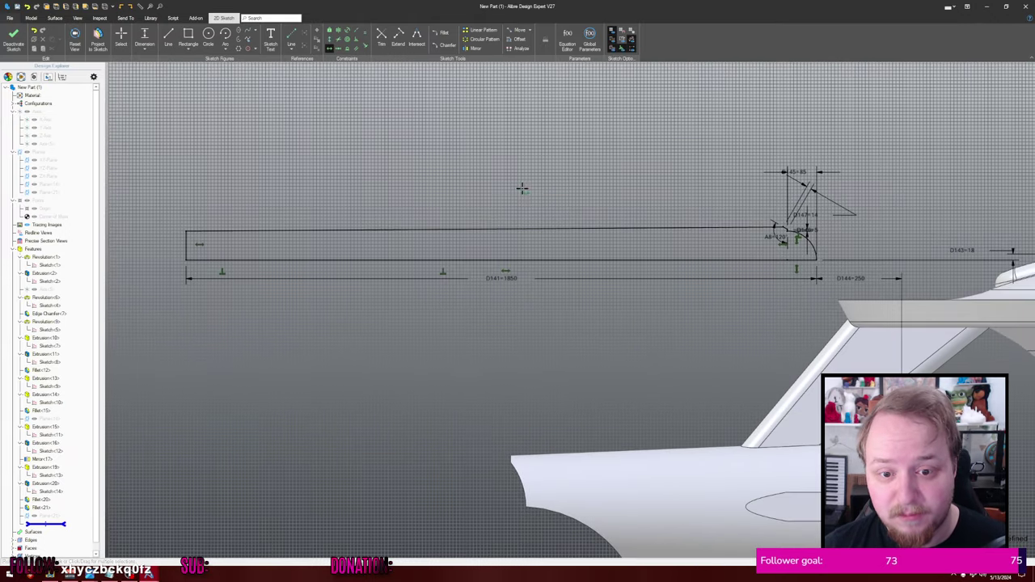
key("Escape")
middle_click_drag(614, 179, 502, 174)
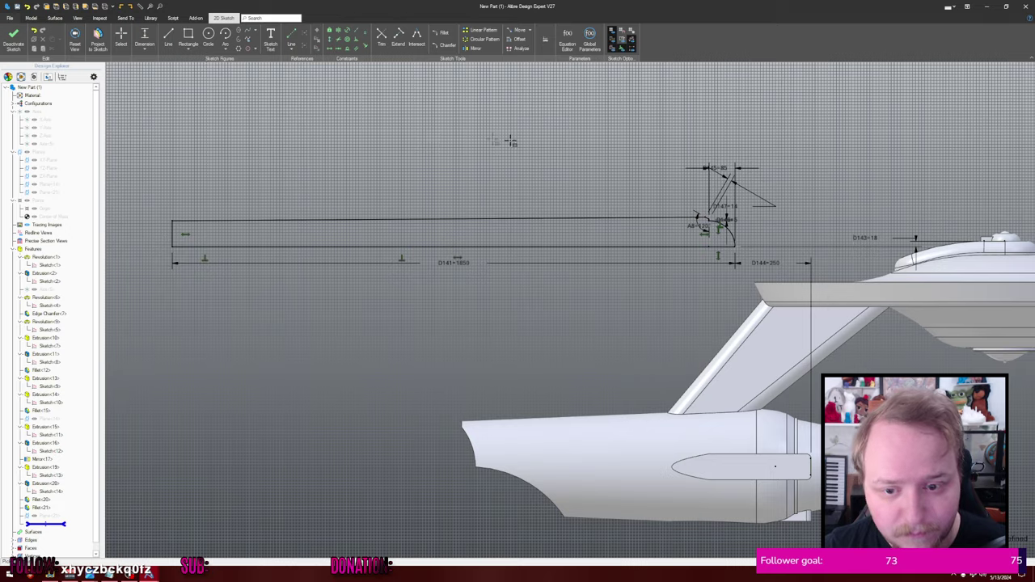
key("r")
left_click(529, 213)
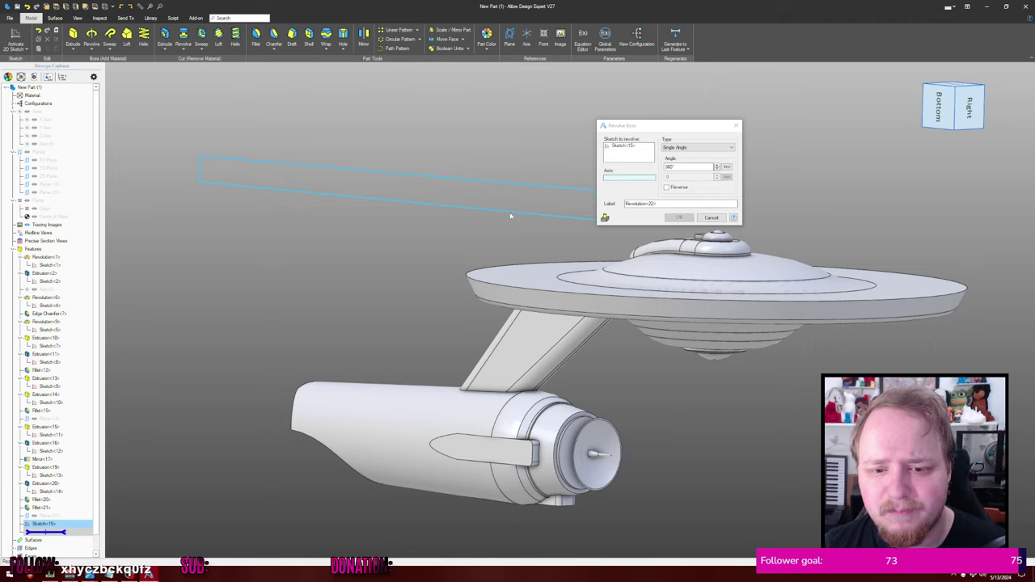
key("Escape")
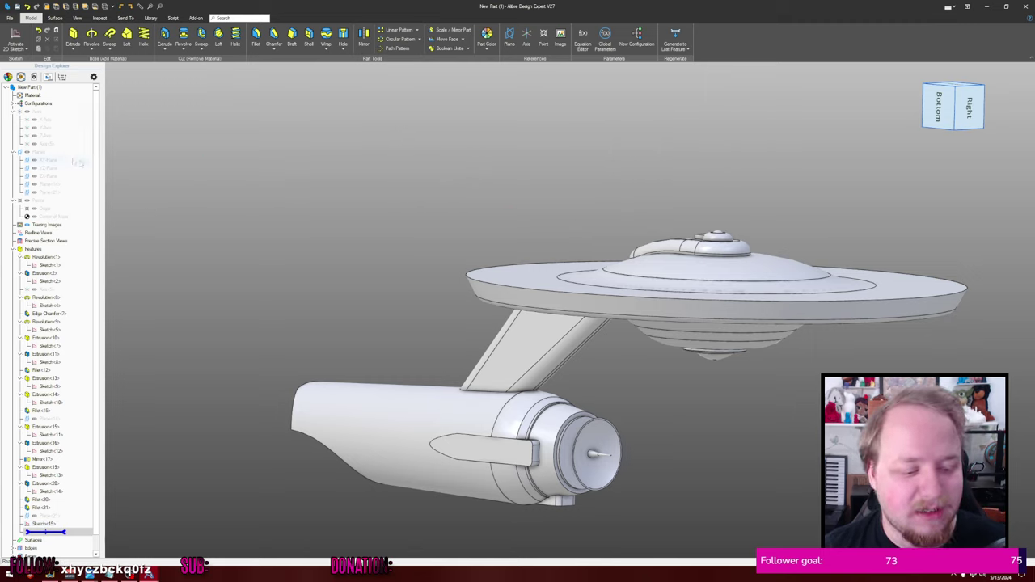
- Show the model's sketches and reopen the nacelle profile sketch for editing
left_click(78, 18)
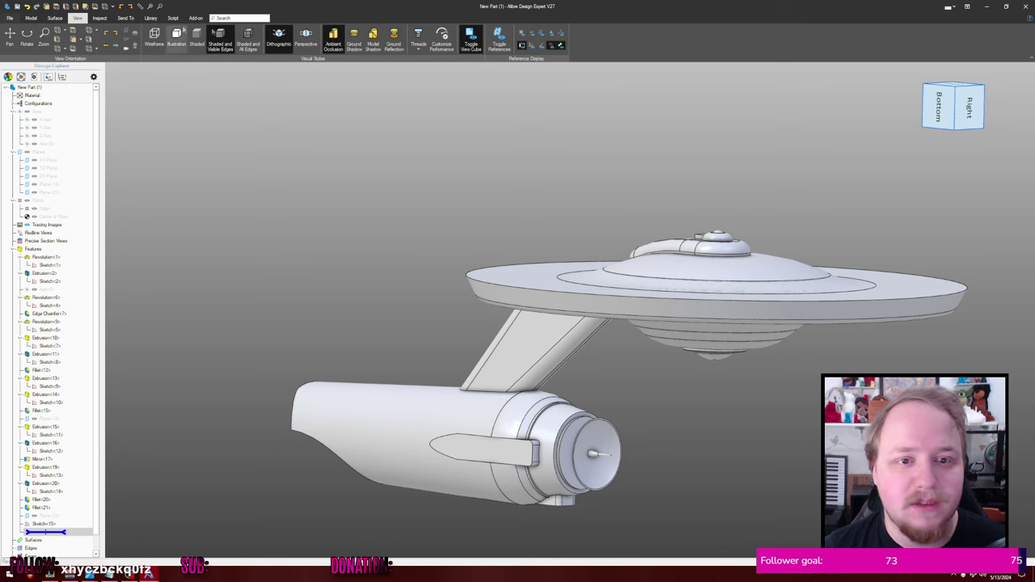
left_click(531, 46)
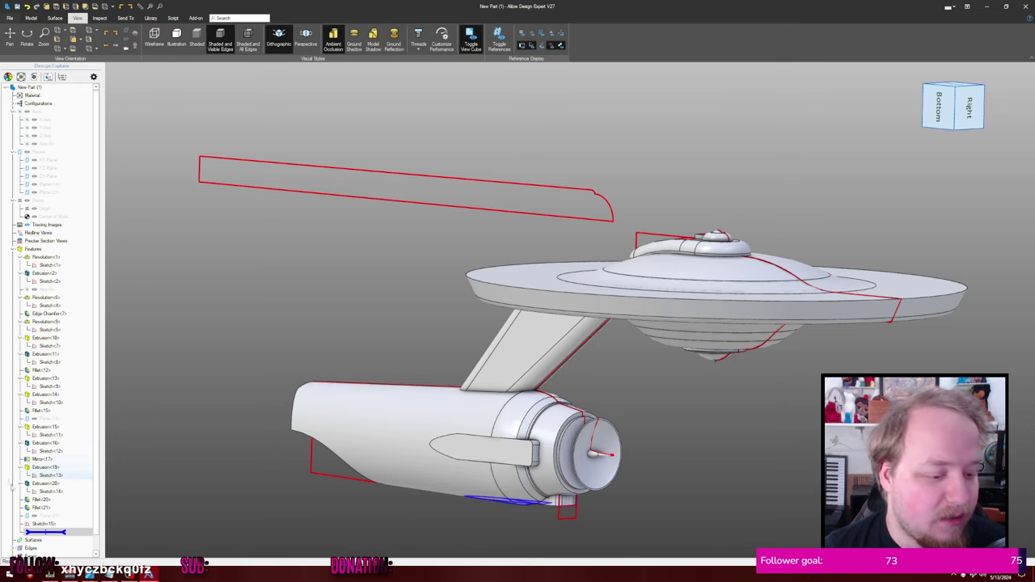
right_click(45, 524)
left_click(69, 455)
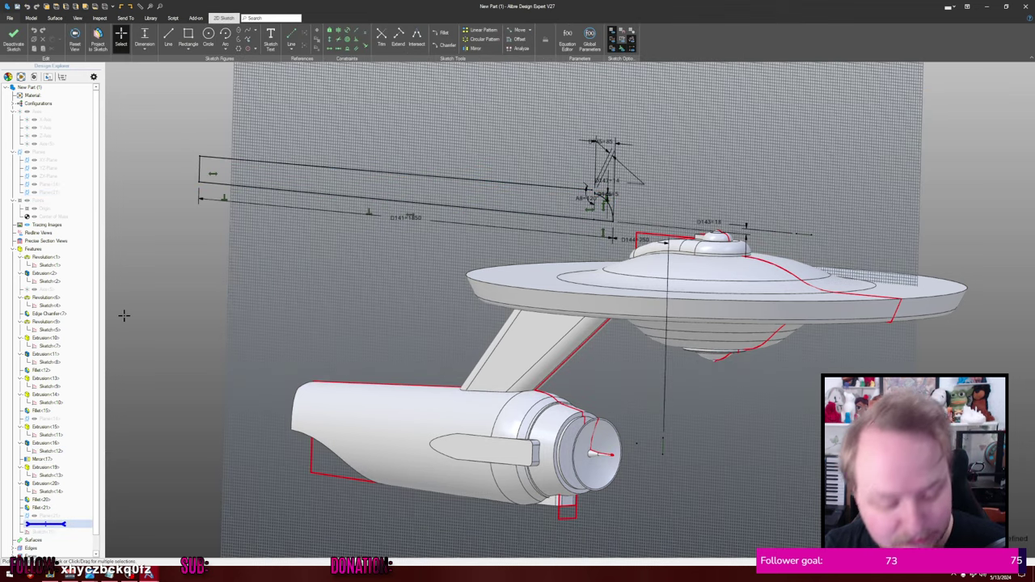
- Revolve the nacelle profile 360° about its 1850 mm lower line as a solid boss
key("r")
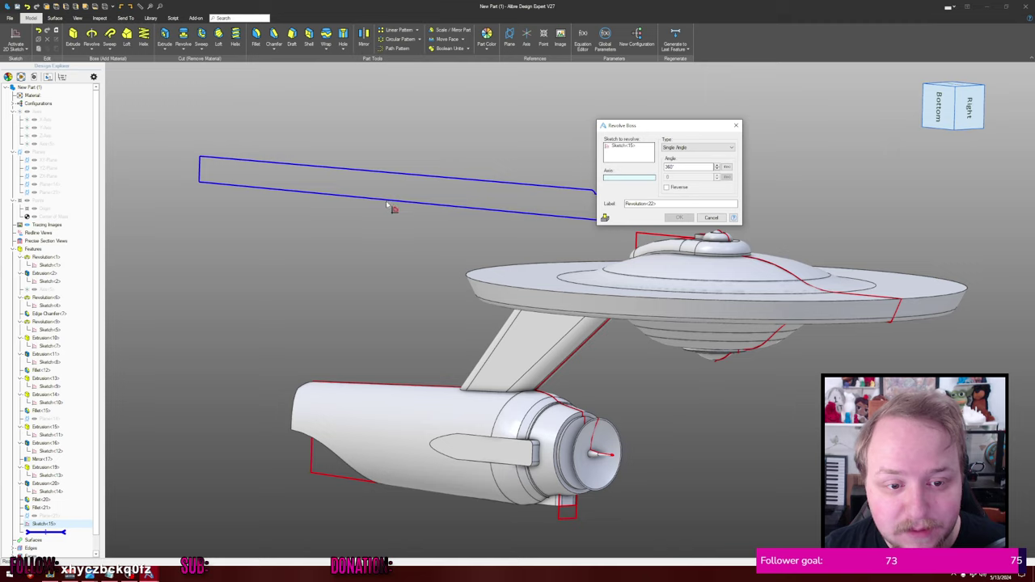
left_click(539, 217)
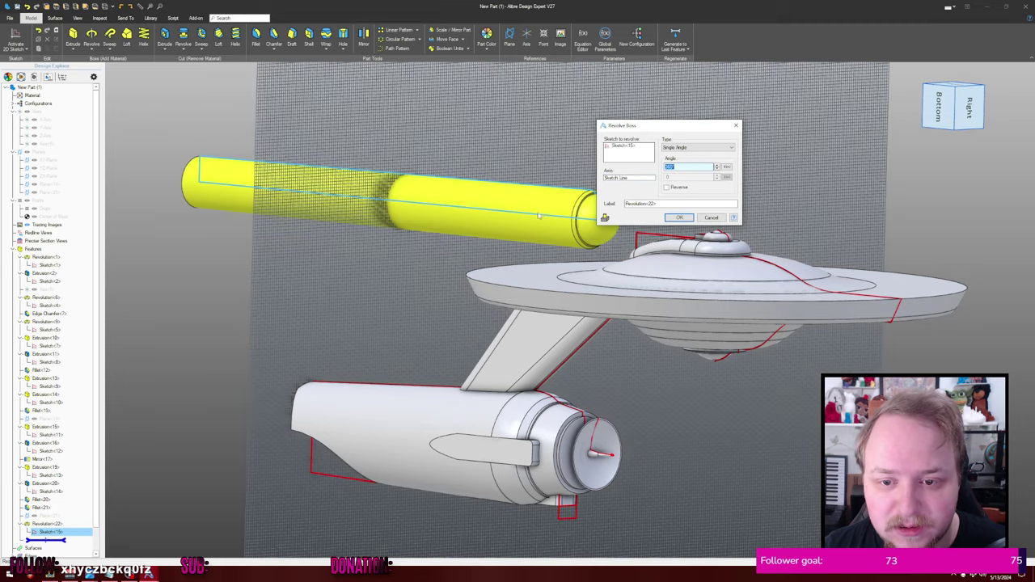
middle_click_drag(575, 209, 684, 170)
left_click(690, 220)
left_click(584, 153)
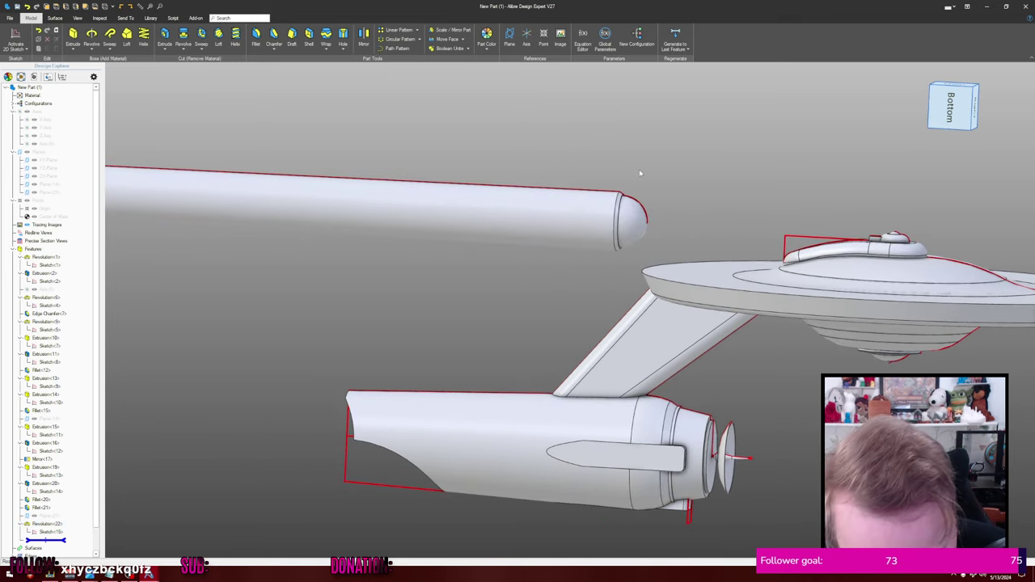
middle_click_drag(525, 138, 696, 159)
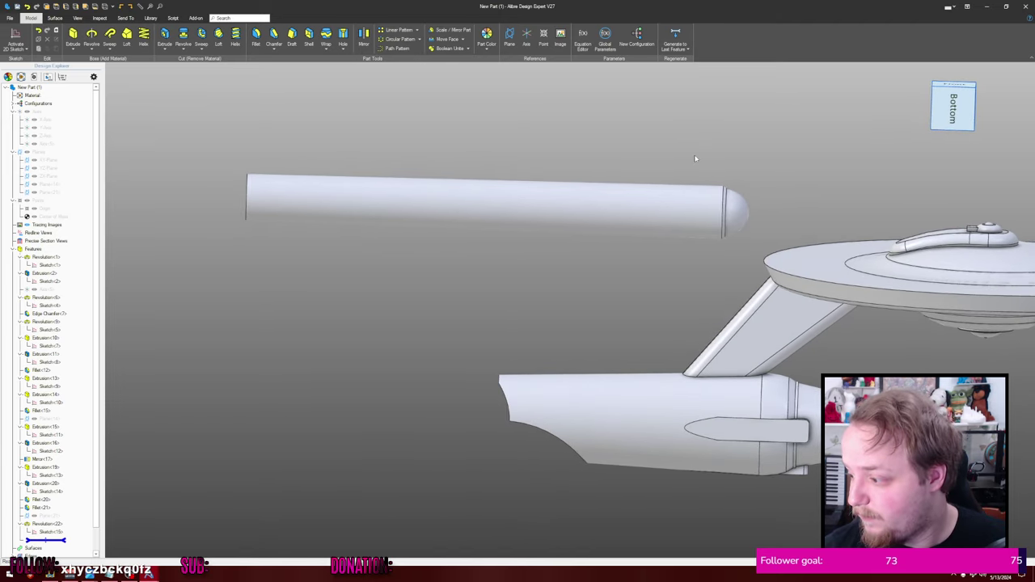
middle_click_drag(698, 166, 701, 166)
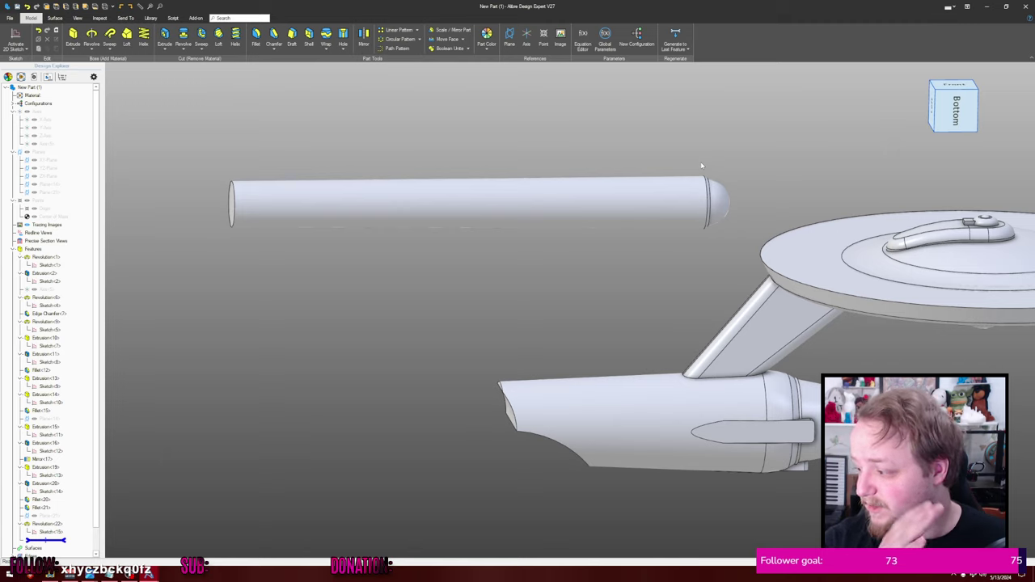
left_click(687, 187)
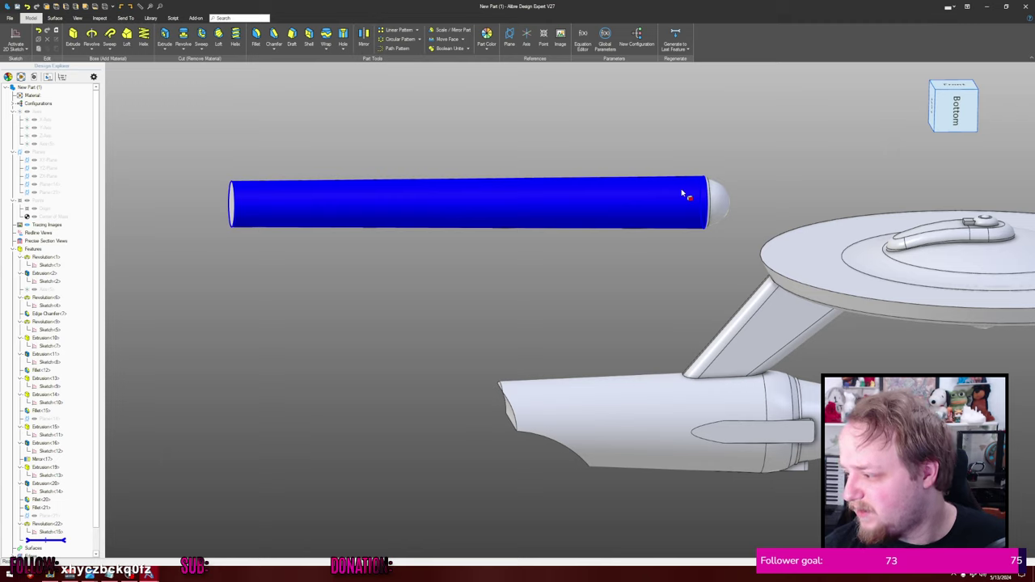
key("Escape")
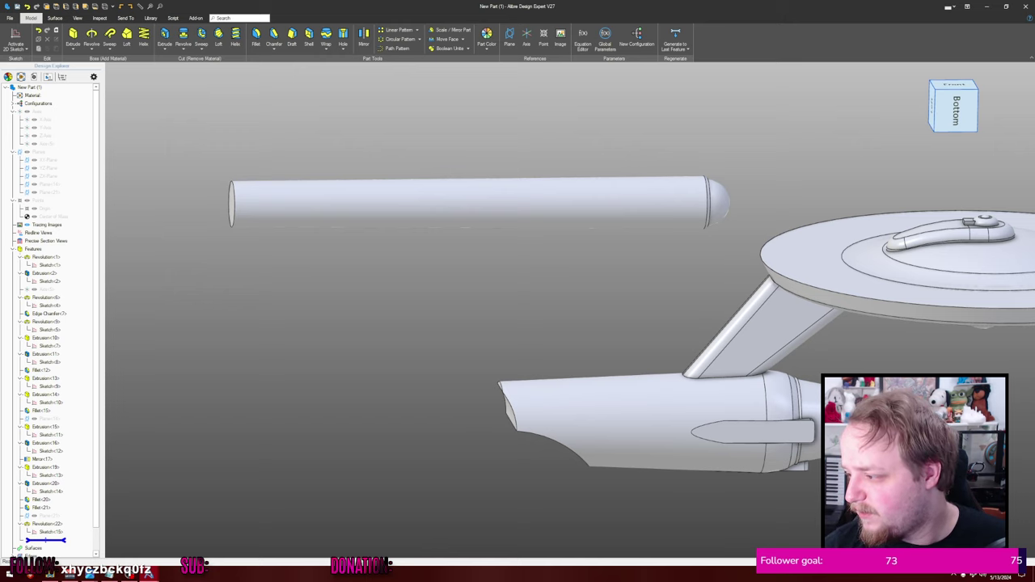
- Reopen the nacelle profile sketch and convert its long upper line to a reference figure
right_click(55, 532)
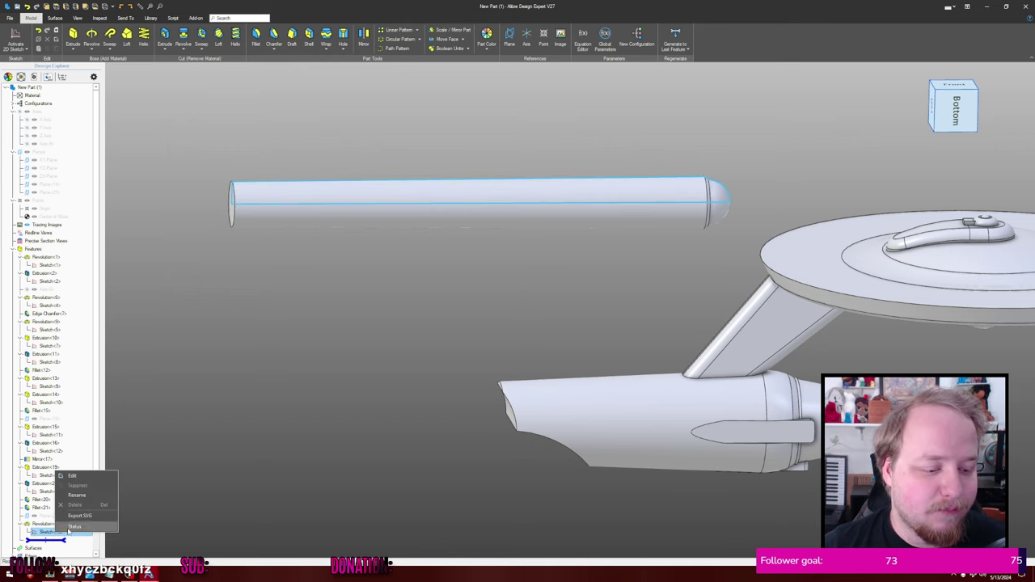
left_click(73, 474)
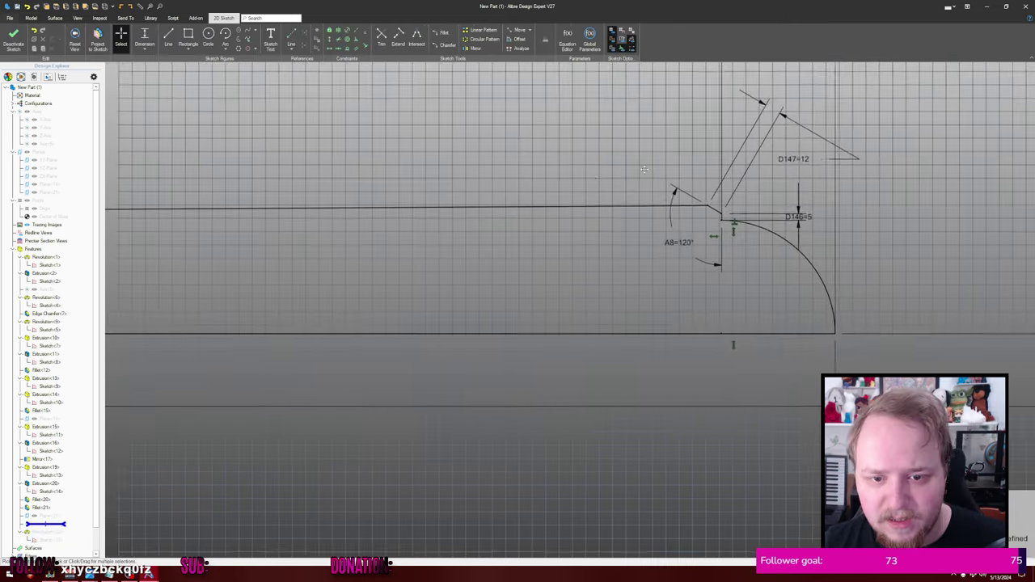
right_click(566, 208)
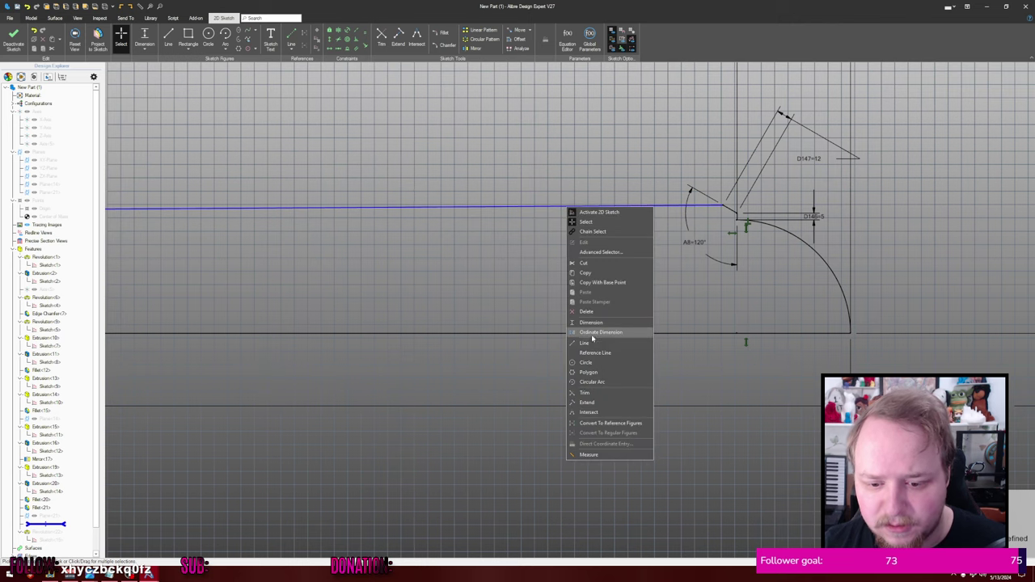
left_click(609, 423)
scroll(645, 266, "up", 2)
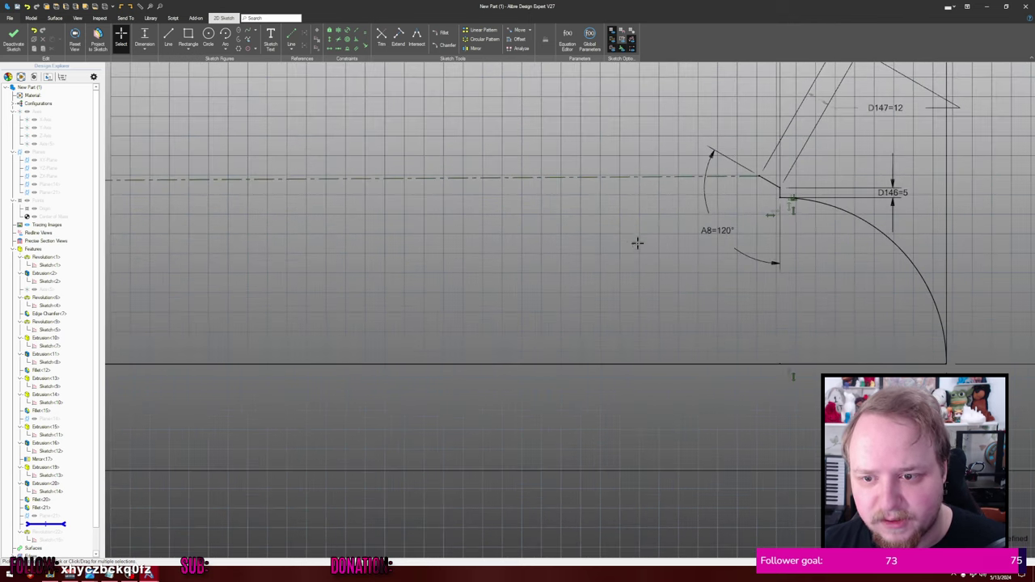
middle_click_drag(638, 242, 555, 281)
scroll(609, 211, "up", 3)
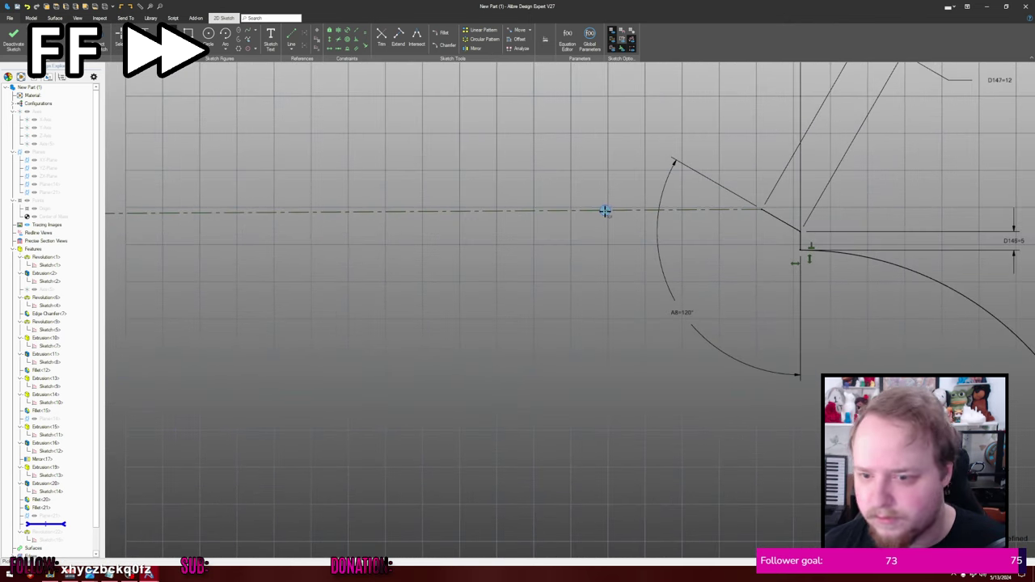
- Sketch a V-shaped notch of two lines below the upper reference line, just behind the chamfered front end
left_click(596, 212)
scroll(577, 211, "up", 2)
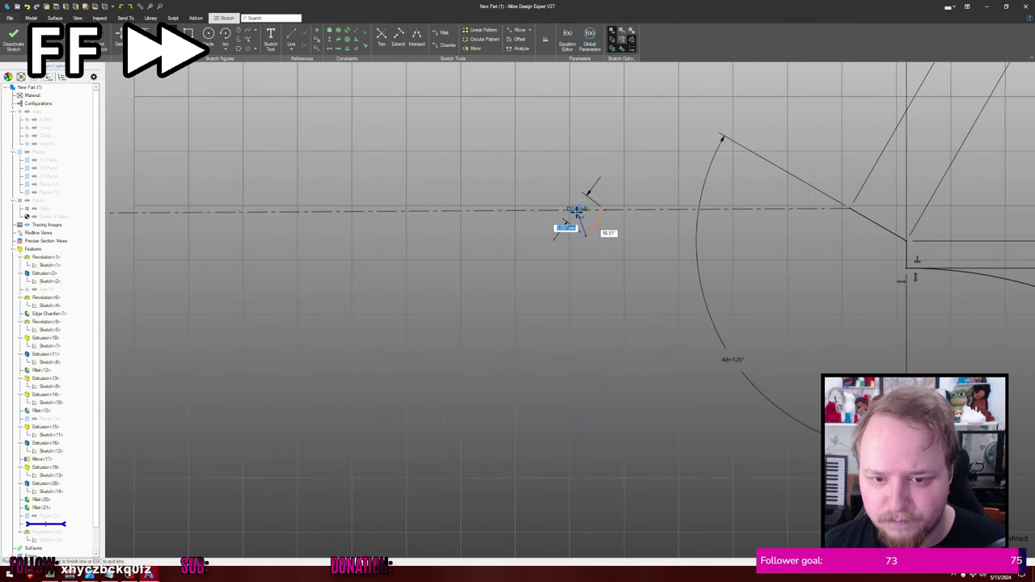
type("5")
key("Return")
key("Escape")
scroll(515, 202, "up", 3)
mouse_move(674, 225)
left_mouse_down()
mouse_move(699, 233)
mouse_move(673, 239)
left_mouse_up()
left_click(672, 227, "shift")
left_click(738, 212)
scroll(801, 185, "down", 2)
left_click_drag(611, 219, 658, 260)
scroll(624, 195, "down", 1)
- Dimension the distance from the notch's rear end to the profile's front upper corner as 50 mm
key("d")
left_click(786, 232)
left_click(599, 232)
left_click(704, 267)
type("50")
key("Return")
- Dimension the notch's long front line as 4.6 mm and its short rear line as 3 mm
scroll(572, 235, "up", 2)
left_click_drag(579, 231, 639, 235)
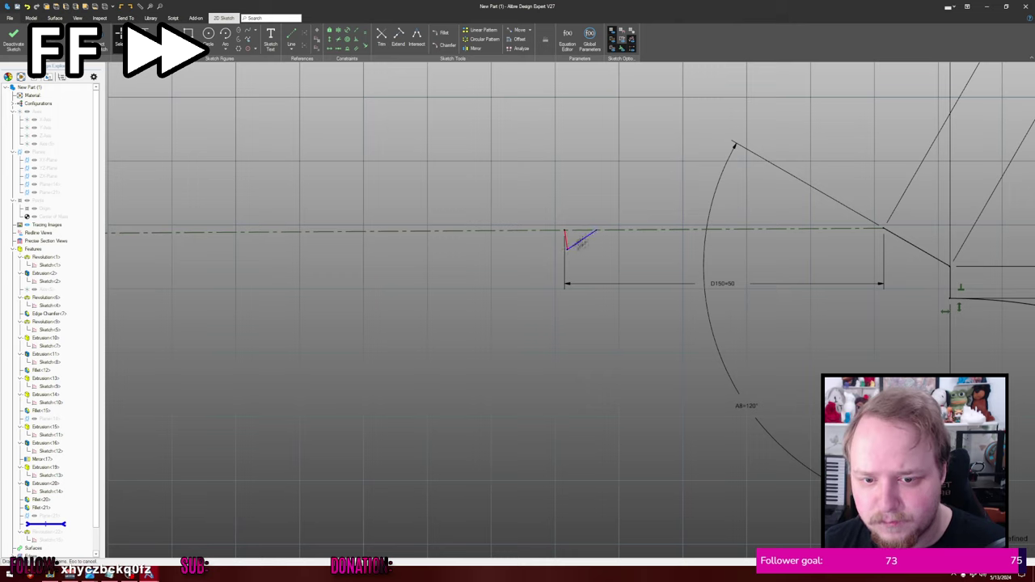
left_click(600, 253)
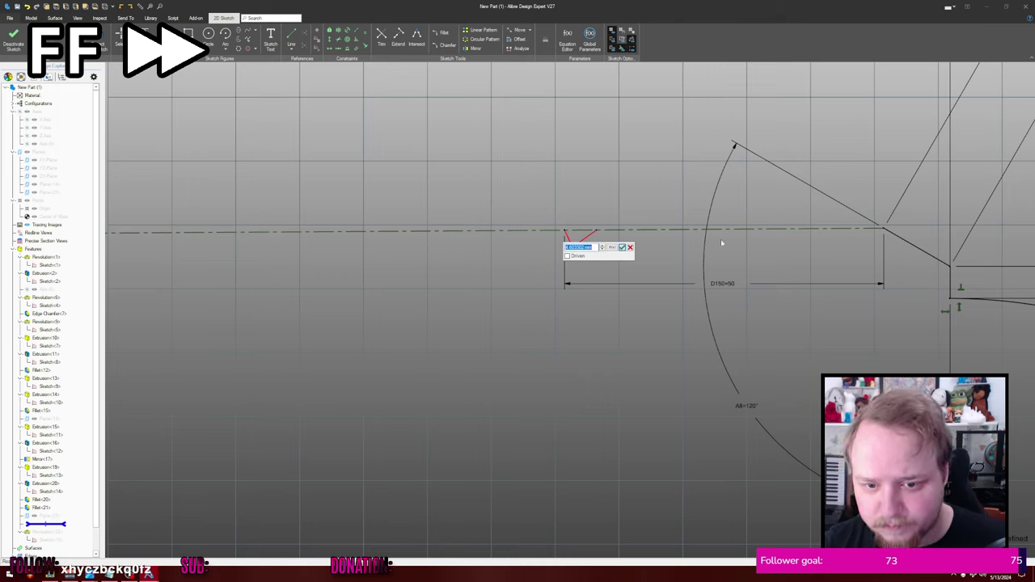
type("4.5")
key("Return")
left_click(568, 238)
left_click(568, 238)
left_click(536, 255)
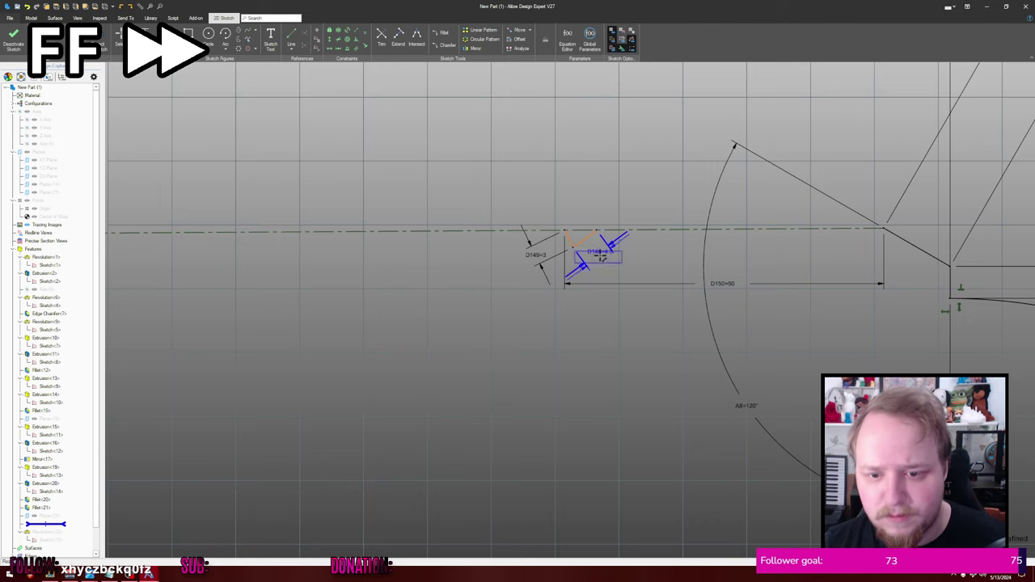
- Set the angle between the two notch lines to 80° and spread out the notch's dimension labels
left_click(569, 239)
left_click(584, 211)
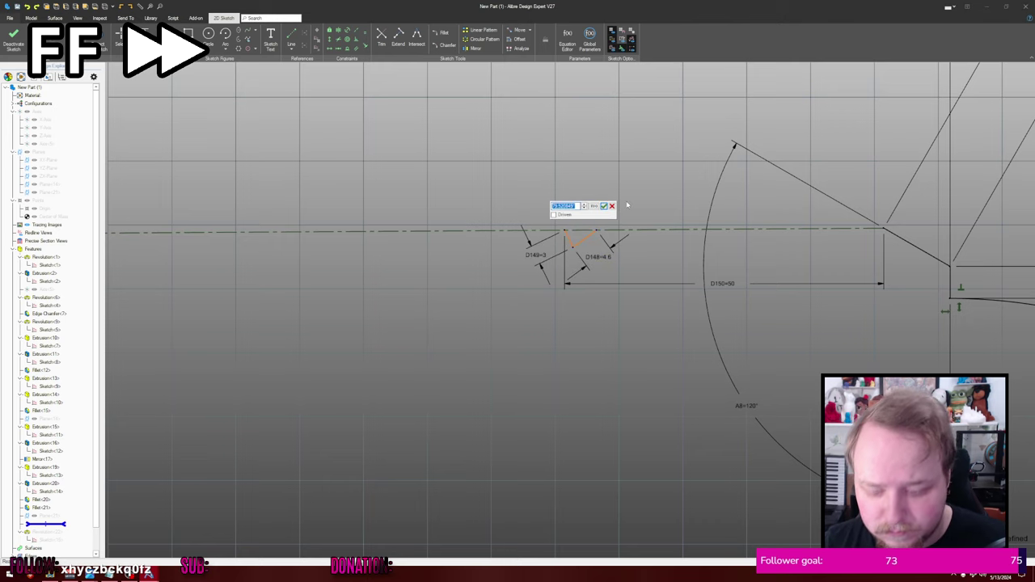
type("80")
key("Return")
middle_click_drag(540, 155, 630, 142)
left_click_drag(626, 242, 569, 265)
left_click_drag(690, 245, 726, 294)
left_click(484, 31)
left_click(659, 227)
left_click(677, 228)
left_click(628, 145)
left_click(589, 217)
middle_click_drag(712, 243, 604, 269)
left_click(651, 152)
left_click(719, 152)
left_click(702, 204)
- Dimension the notch's horizontal width between its two upper ends and make the dimension driving
key("d")
left_click(549, 244)
left_click(580, 244)
left_click(558, 186)
left_click(579, 178)
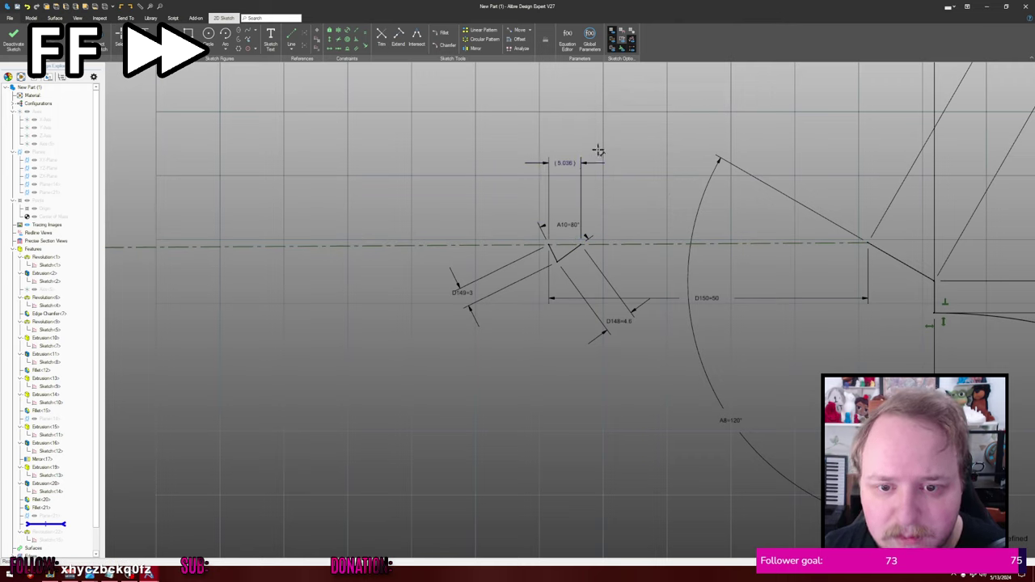
double_click(565, 163)
left_click(577, 155)
left_click(585, 155)
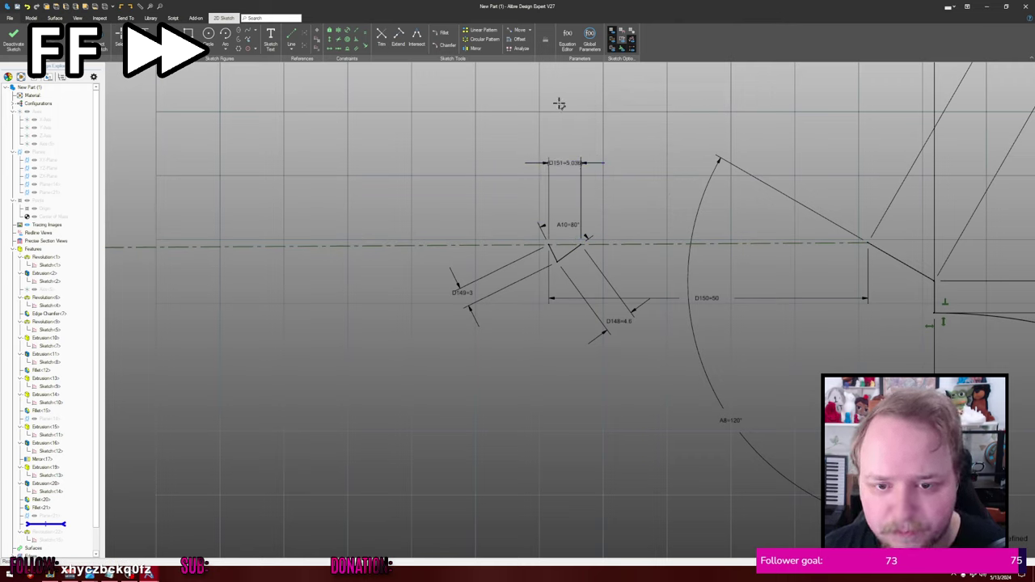
left_click(479, 30)
left_click(554, 253)
left_click(570, 252)
left_click(629, 144)
left_click(503, 246)
left_click_drag(697, 154, 650, 165)
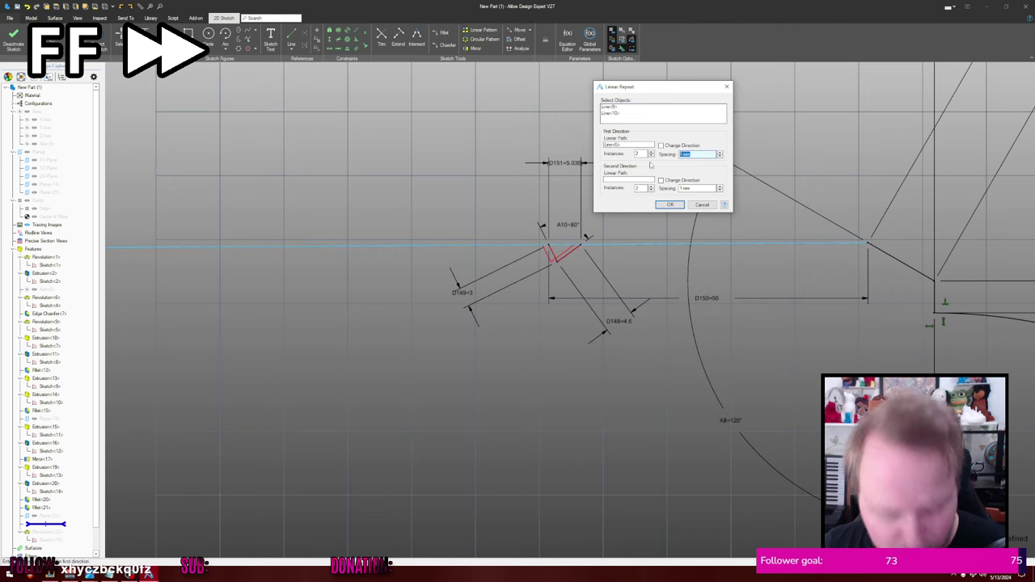
left_click(670, 204)
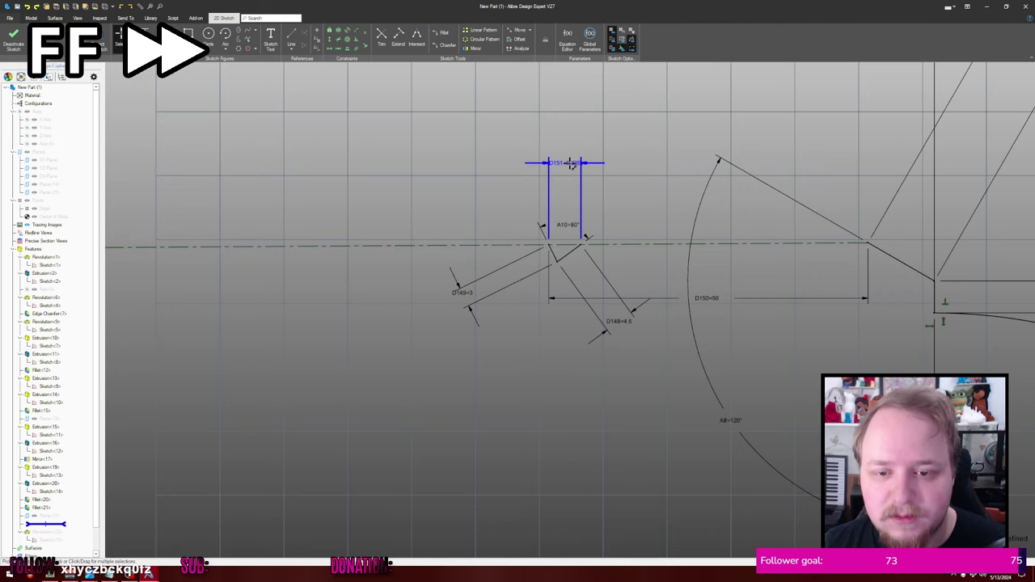
- Linearly pattern the two notch lines rearward along the reference line with 4 instances at 5.036 mm spacing
left_click(476, 32)
left_click(552, 251)
left_click(569, 253)
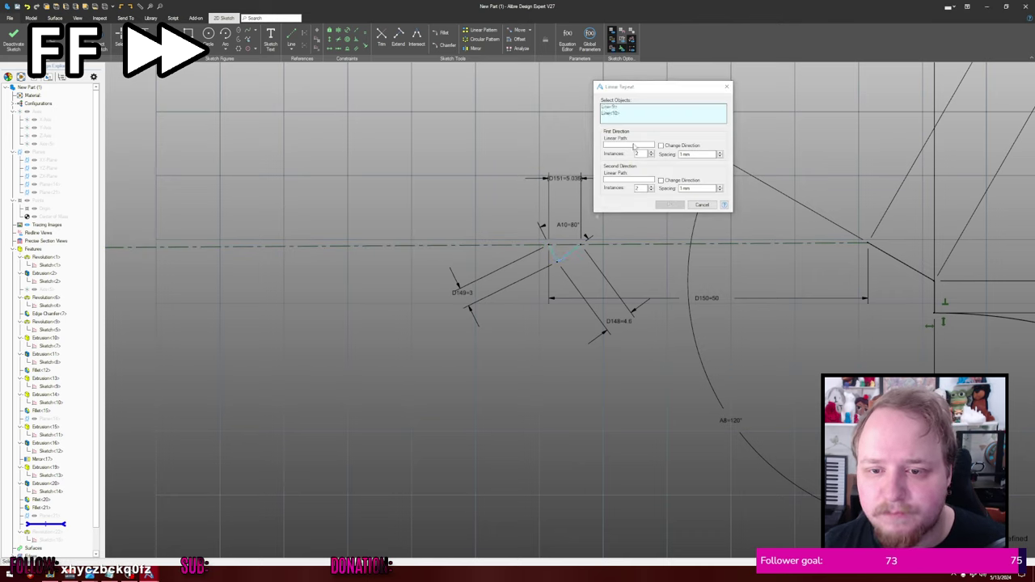
left_click(629, 145)
left_click(518, 245)
left_click(703, 154)
key("Tab")
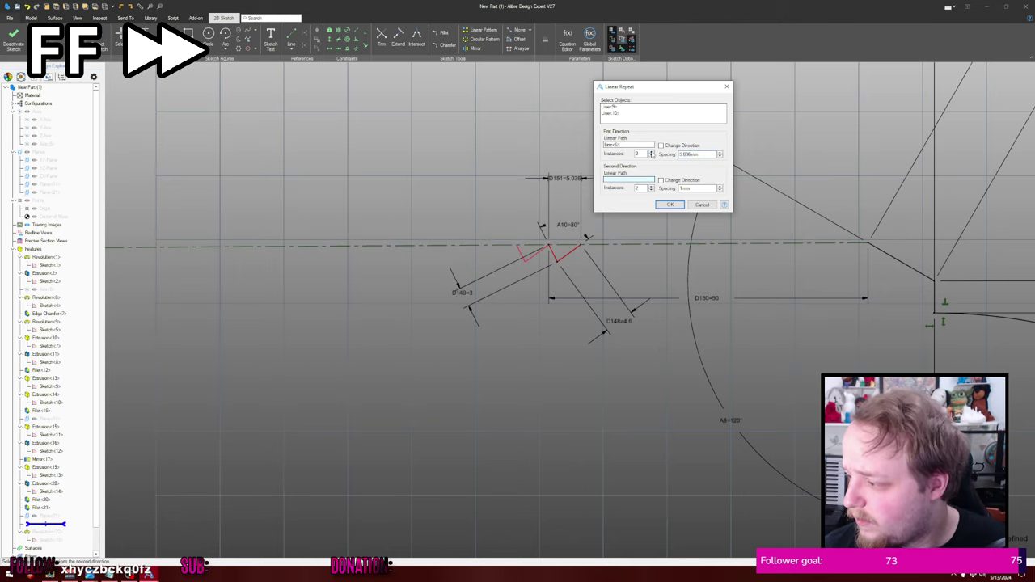
left_click(651, 152)
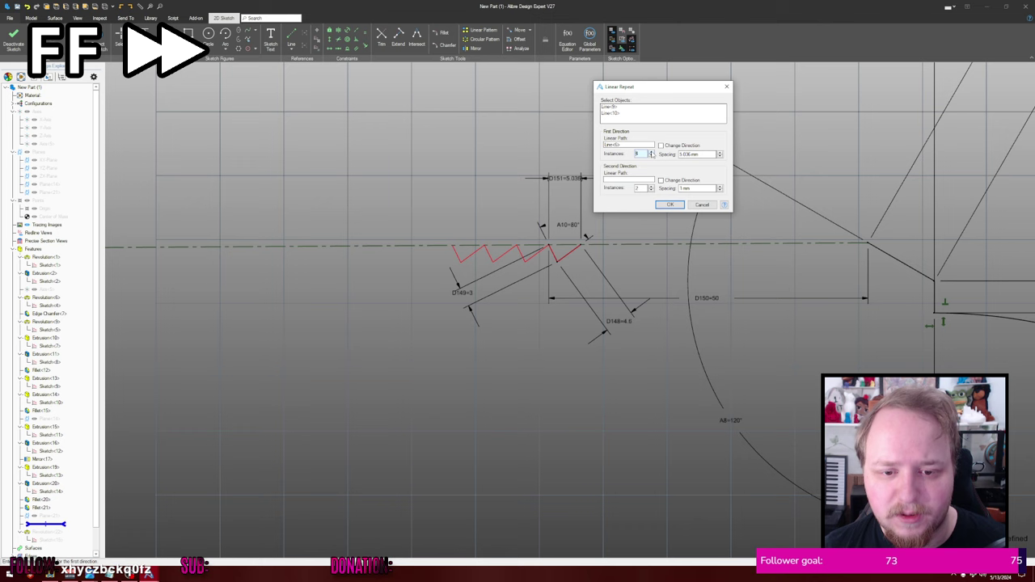
left_click(669, 204)
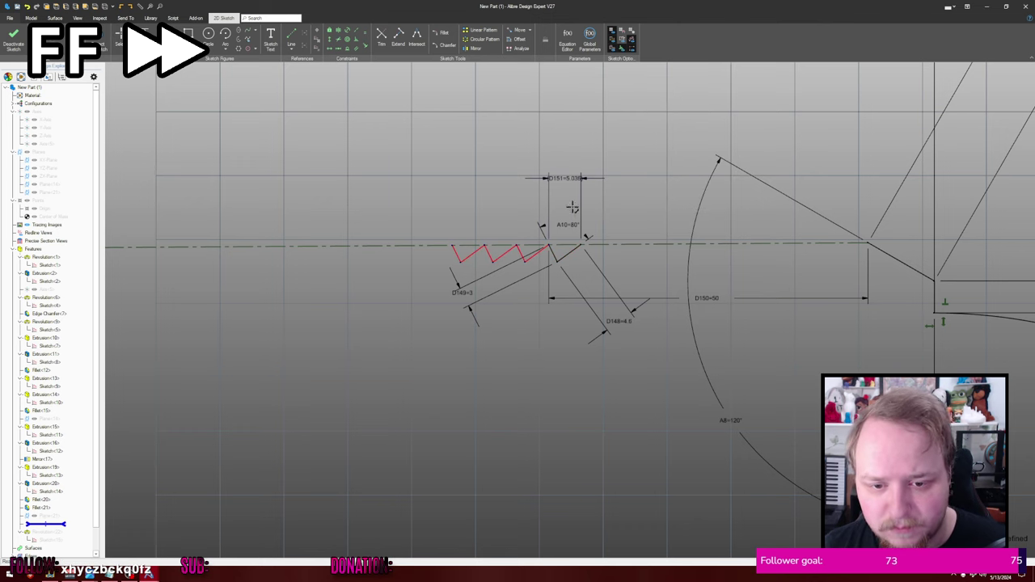
- Apply equal-length constraints to the corresponding long and short lines of the patterned notches
scroll(630, 205, "up", 3)
left_click(366, 33)
left_click(460, 294)
left_click(514, 296)
left_click(395, 294)
left_click(332, 296)
key("Escape")
left_click(366, 33)
left_click(300, 295)
left_click(362, 296)
left_click(422, 297)
key("Escape")
- Constrain the upper ends of the copied notches to be coincident with the reference line
left_click_drag(430, 313, 437, 313)
left_click(477, 279)
left_click(420, 280)
left_click(415, 281)
left_click(353, 280)
left_click(286, 270)
left_click(285, 280)
key("Escape")
mouse_move(414, 282)
left_mouse_down()
mouse_move(386, 282)
mouse_move(403, 279)
left_mouse_up()
scroll(356, 270, "up", 2)
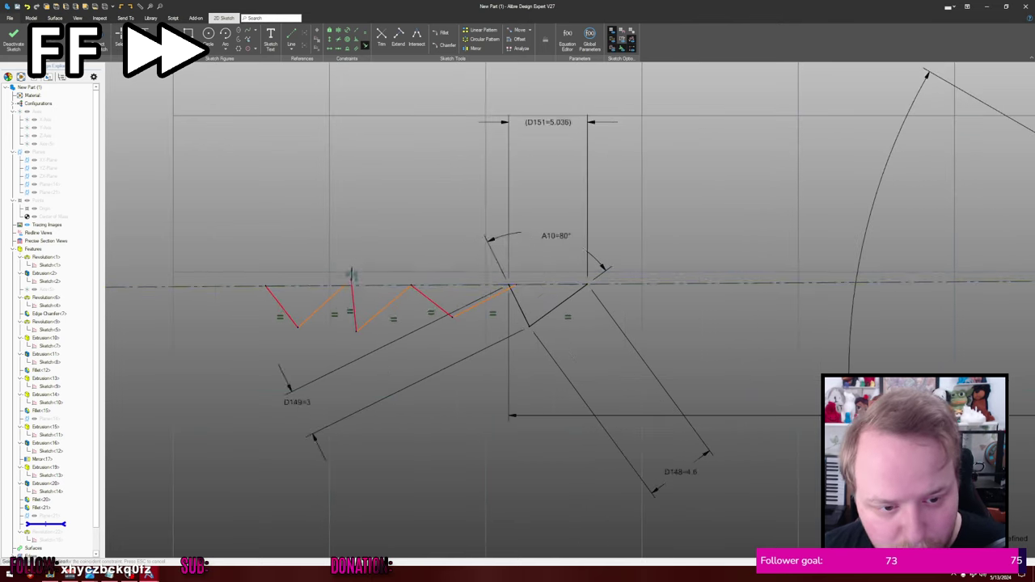
left_click(352, 284)
key("Escape")
- Dimension the angle between the two lines of each copied notch as a10, linking it to the first notch's angle
key("d")
left_click(441, 307)
left_click(479, 304)
left_click(460, 277)
type("a10")
key("Return")
left_click(396, 307)
left_click(365, 301)
left_click(388, 257)
type("a10")
key("Return")
left_click(321, 300)
left_click(287, 305)
left_click(312, 265)
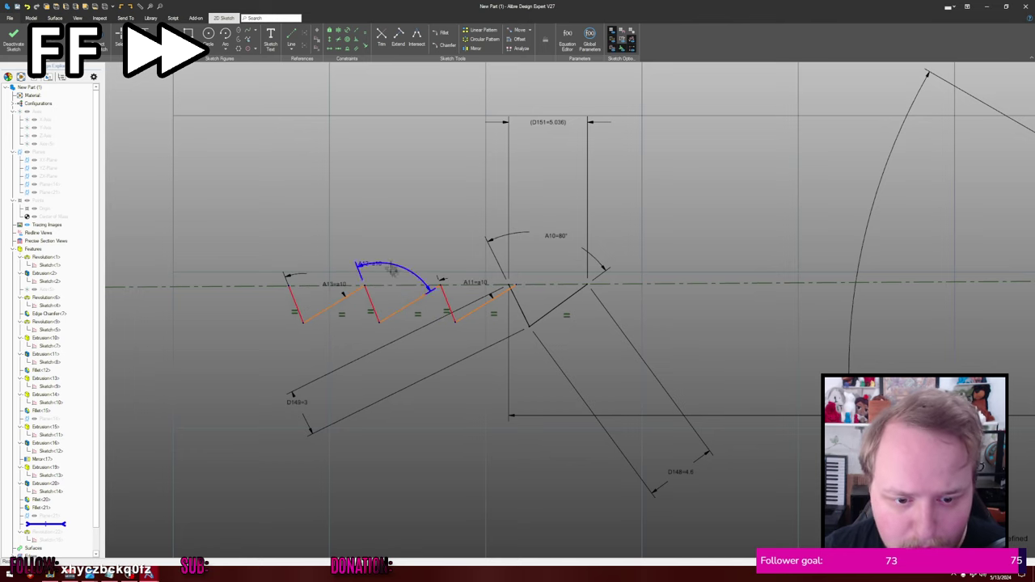
- Make the first copy's short line equal to the original notch's short line and delete the notch-width dimension
left_click_drag(451, 316, 417, 316)
left_click_drag(482, 283, 508, 284)
left_click_drag(434, 287, 430, 286)
left_click(439, 305)
left_click(519, 305, "shift")
left_click(348, 38)
scroll(381, 223, "down", 6)
left_click(744, 196)
middle_click_drag(506, 220, 577, 223)
key("Delete")
- Close the profile with lines along the reference line from the notches to the outer corners, and finish the sketch
scroll(578, 223, "down", 2)
scroll(818, 202, "up", 4)
middle_click_drag(819, 194, 525, 201)
scroll(582, 198, "down", 5)
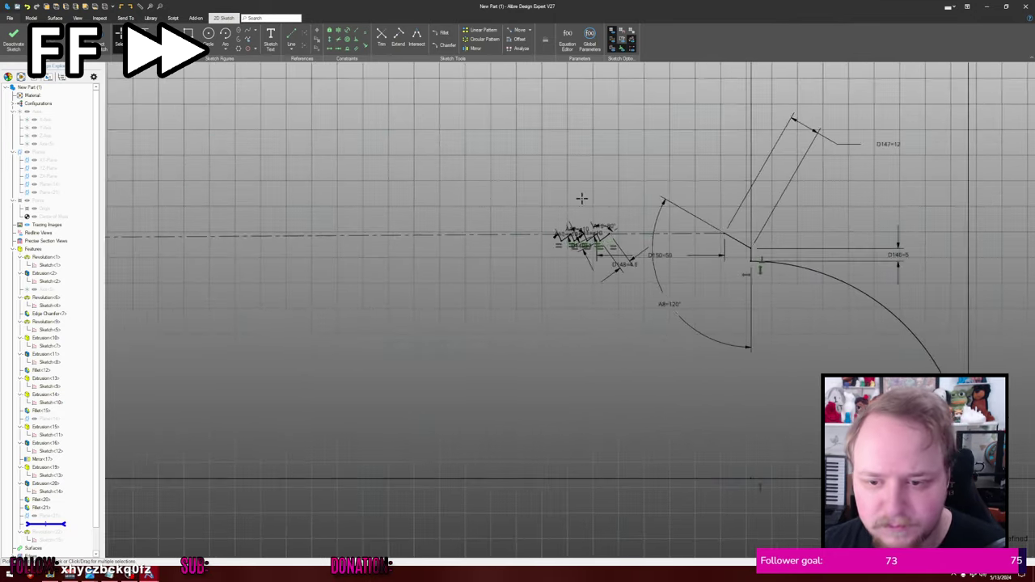
scroll(581, 198, "up", 5)
left_click(645, 223)
scroll(569, 221, "down", 8)
middle_click_drag(331, 203, 566, 215)
middle_click_drag(266, 215, 562, 249)
middle_click_drag(207, 229, 502, 240)
scroll(370, 277, "up", 3)
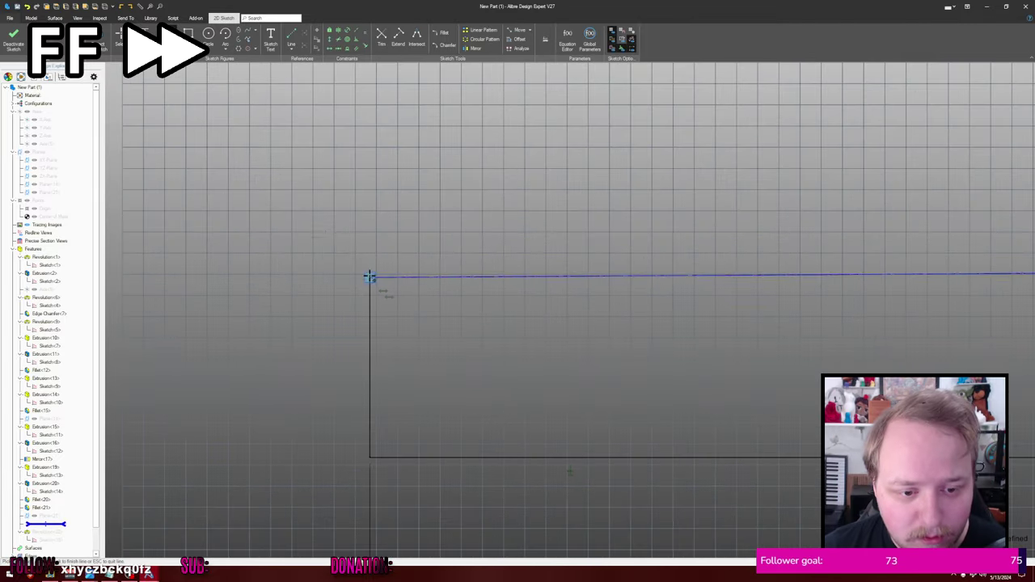
left_click(369, 277)
scroll(379, 201, "down", 1)
left_click(13, 38)
- Inspect the new grooves at the nacelle's front end and reopen its profile sketch for editing
scroll(568, 203, "down", 5)
middle_click_drag(569, 206, 242, 235)
scroll(875, 245, "up", 4)
middle_click_drag(875, 245, 739, 227)
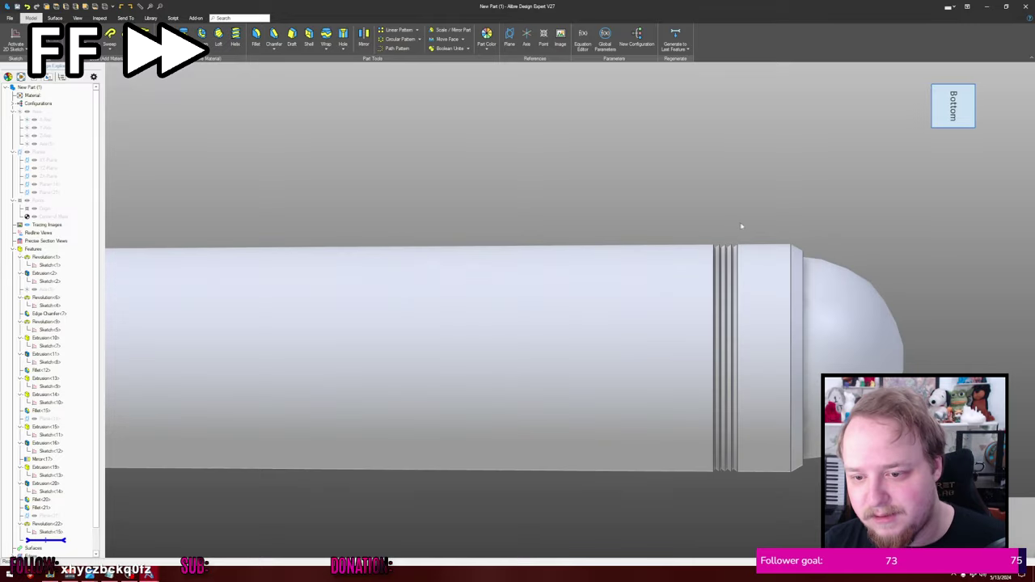
scroll(739, 227, "down", 5)
middle_click_drag(832, 230, 739, 229)
double_click(52, 532)
scroll(715, 236, "up", 6)
scroll(635, 297, "up", 4)
scroll(569, 243, "up", 3)
- Set the notch's long line to 6.5 mm and its short line to 4 mm, and finish the sketch
left_click_drag(704, 459, 624, 349)
double_click(624, 350)
left_click(629, 345)
left_click(699, 193)
double_click(604, 346)
type("6.5")
key("Return")
double_click(441, 334)
type("4")
key("Return")
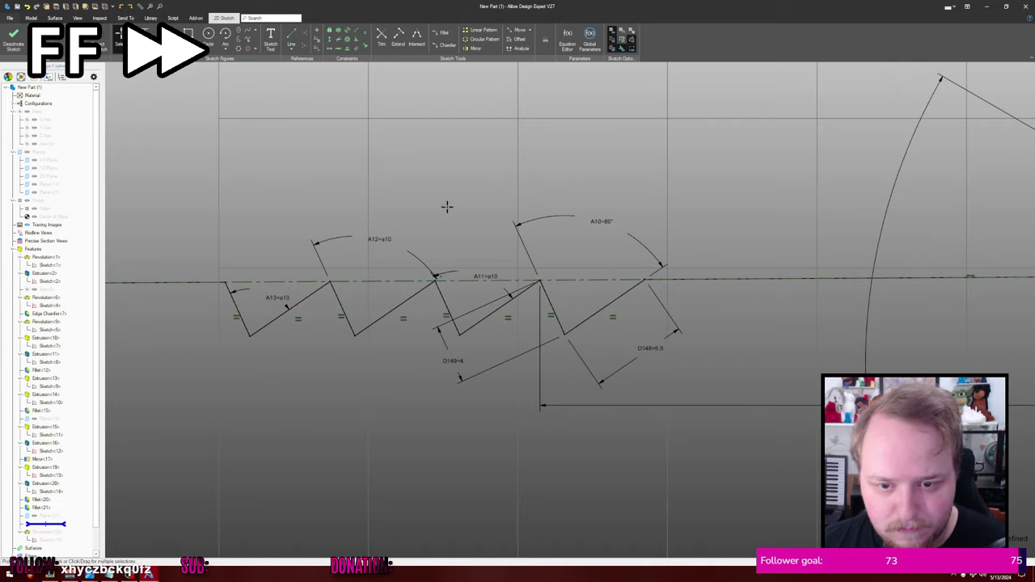
key("Escape")
left_click(444, 199)
- Reopen the nacelle's profile sketch, set the notch angle to 90°, and finish the sketch
scroll(644, 181, "down", 10)
scroll(639, 176, "up", 4)
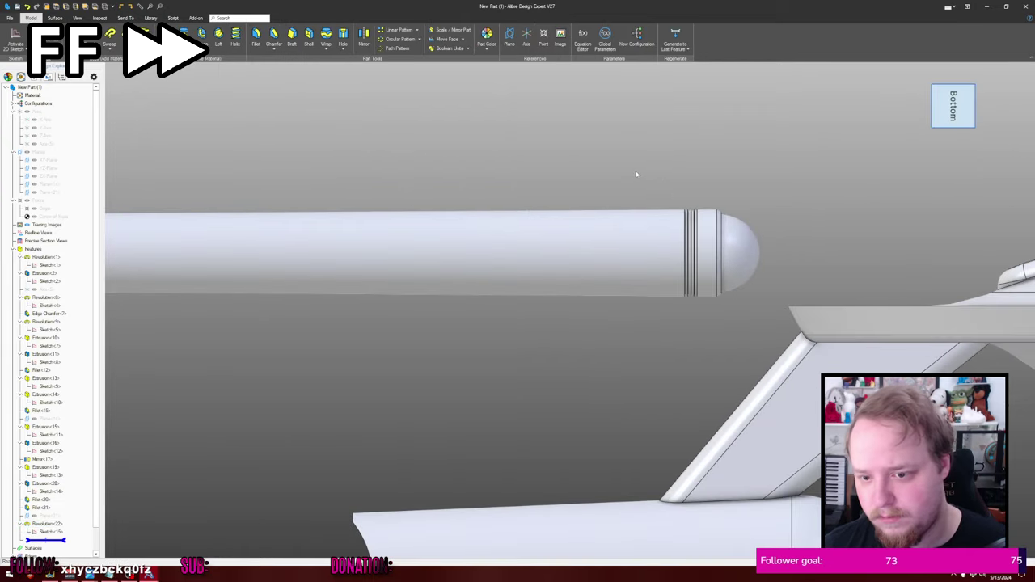
right_click(61, 532)
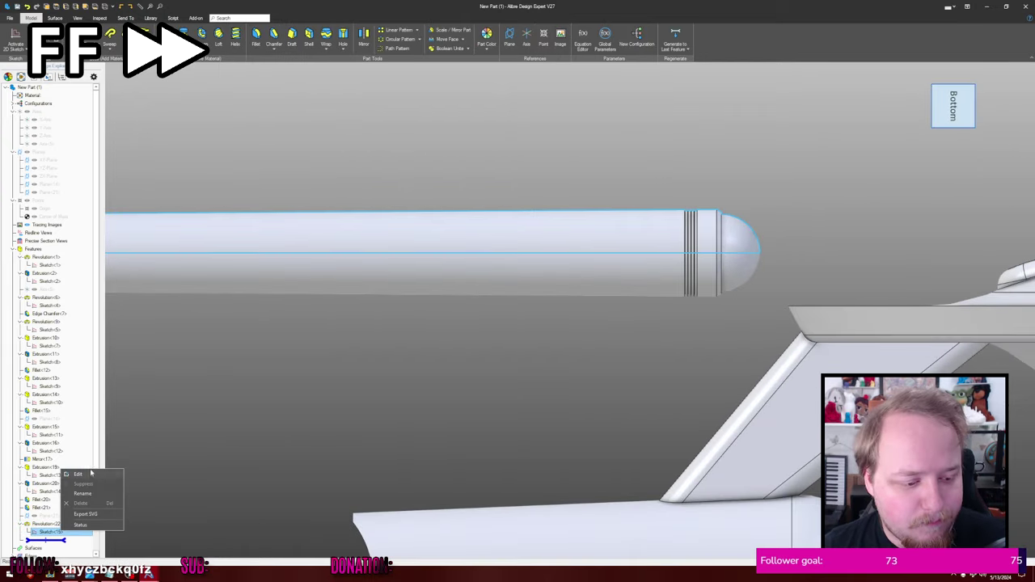
left_click(87, 474)
scroll(703, 194, "up", 6)
scroll(707, 270, "up", 7)
double_click(629, 281)
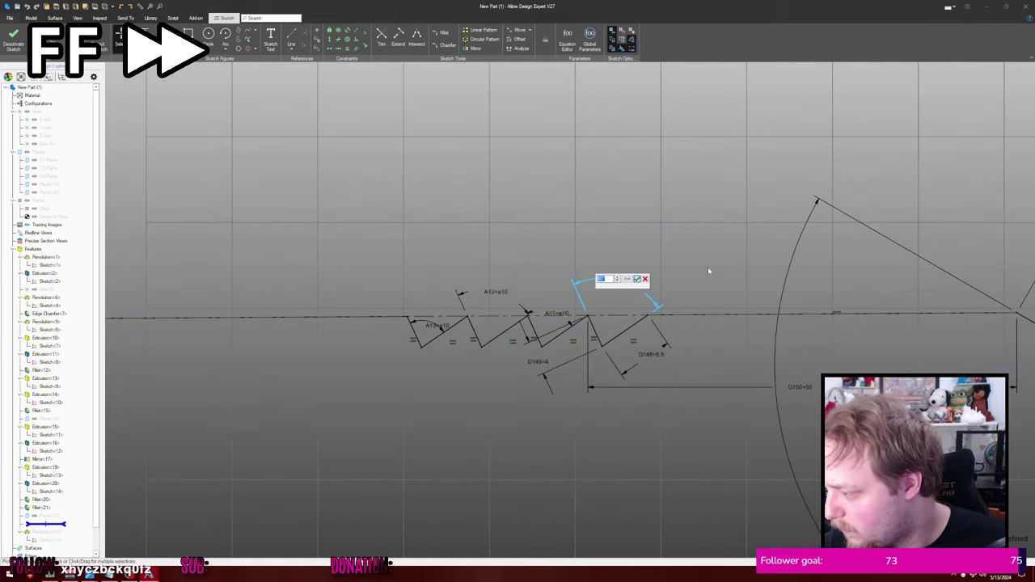
key("Return")
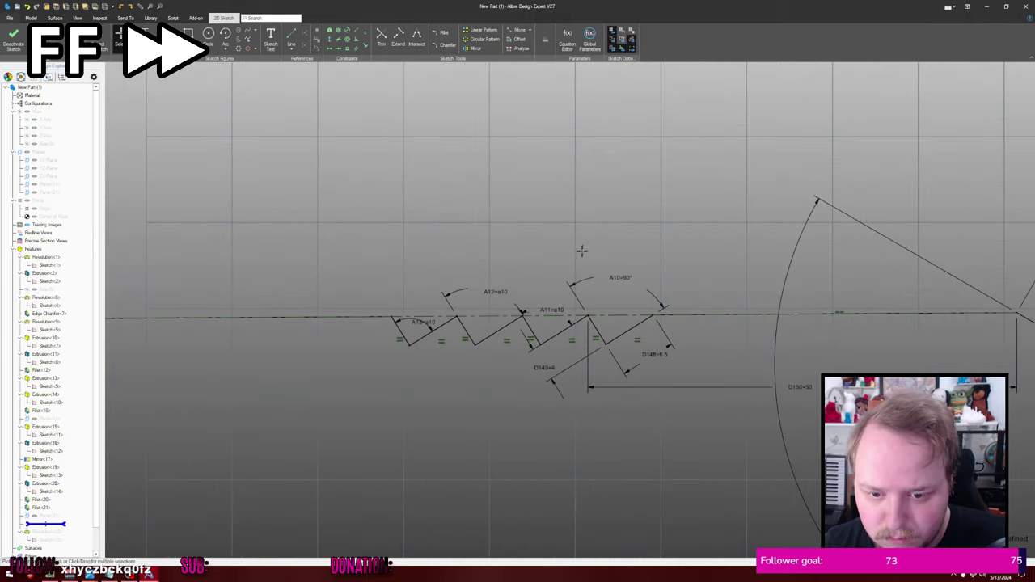
key("ctrl+k")
- Start a sketch on the nacelle's lengthwise plane and draw an arc from the upper rear corner inward, adjusting its free end
scroll(562, 250, "down", 13)
middle_click_drag(545, 166, 656, 202)
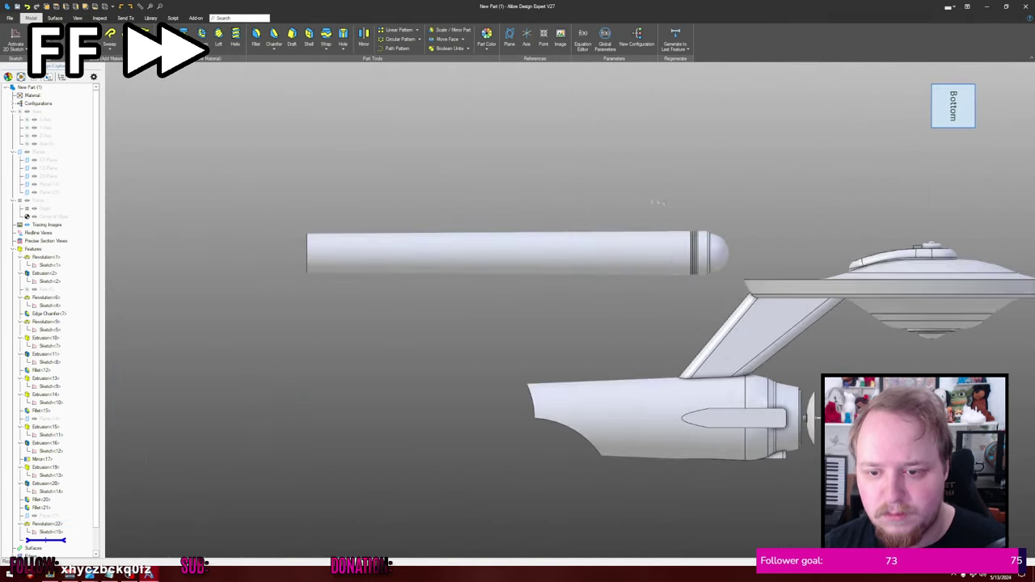
scroll(720, 197, "up", 1)
middle_click_drag(720, 197, 645, 194)
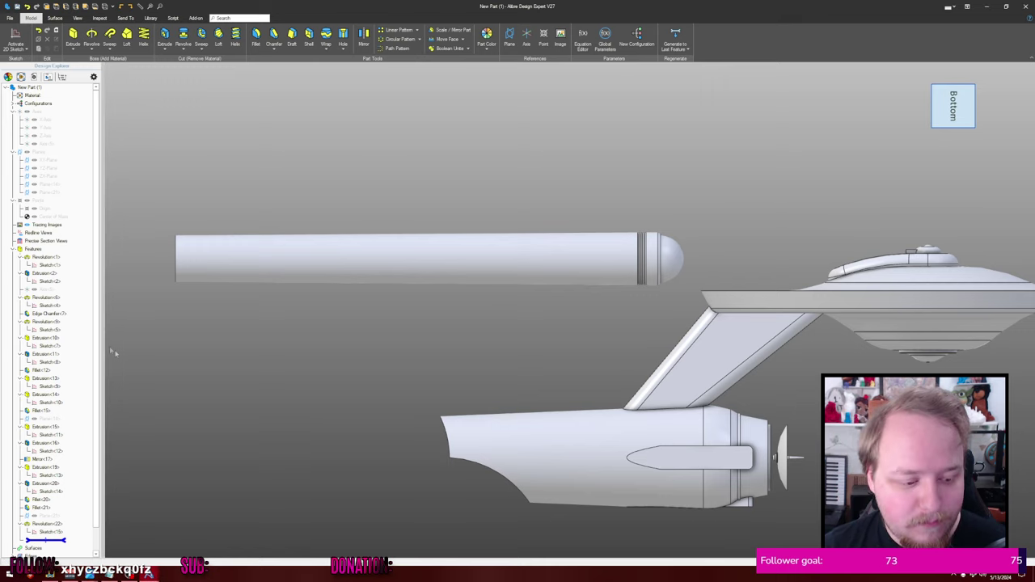
left_click(62, 516)
middle_click_drag(267, 166, 430, 168)
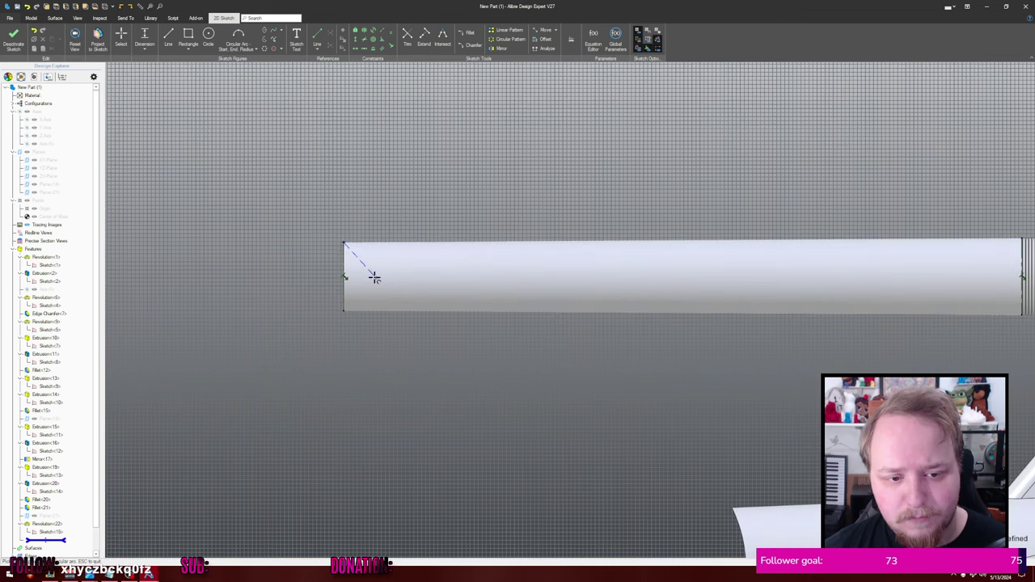
left_click(376, 277)
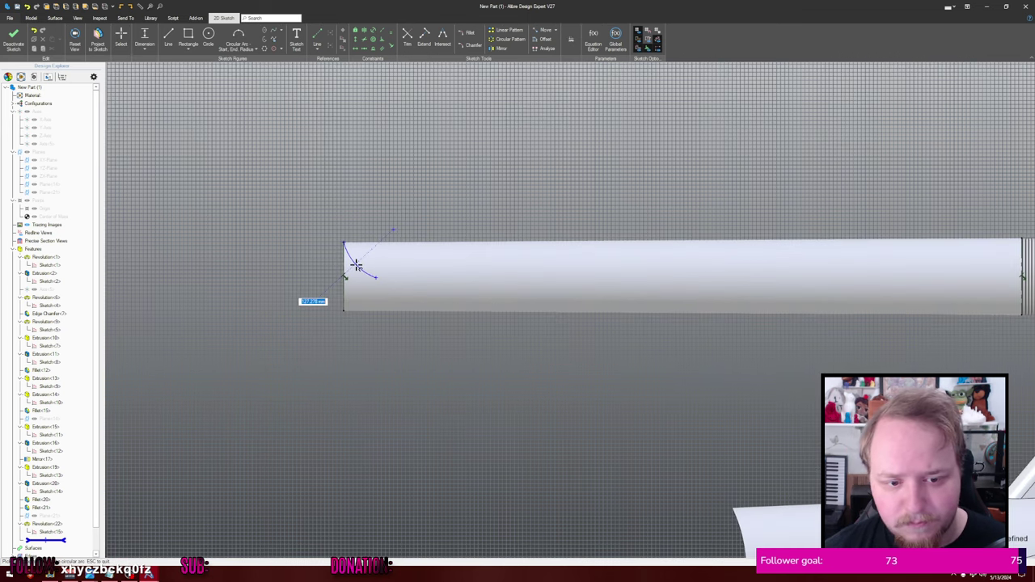
left_click(357, 265)
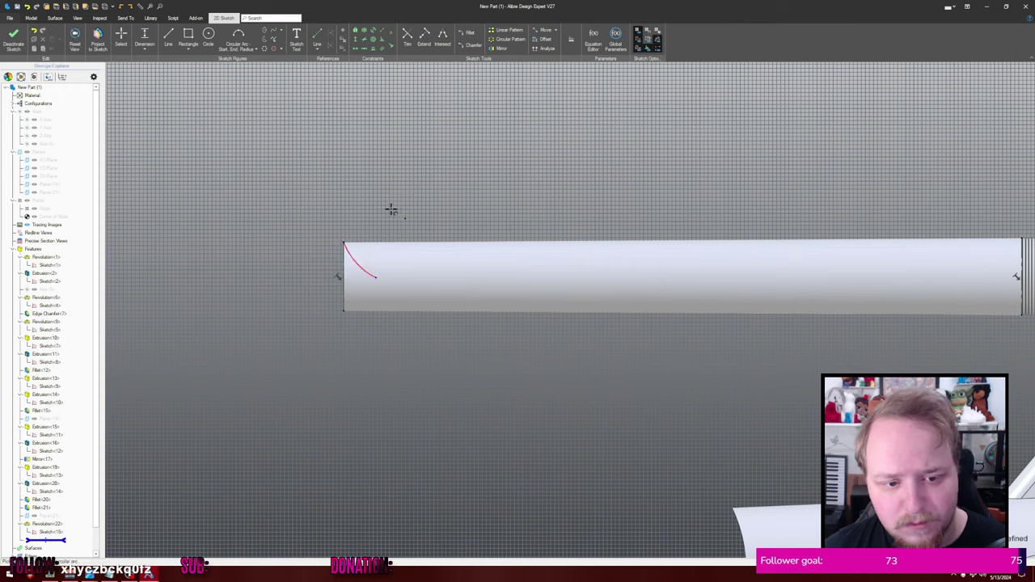
key("Escape")
left_click_drag(363, 272, 368, 273)
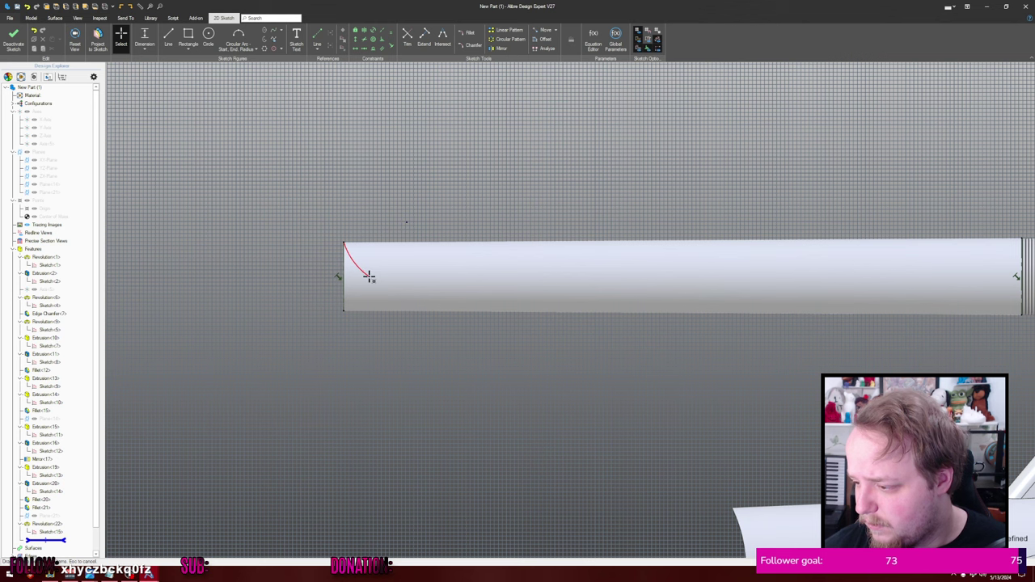
- Constrain the arc tangent to the nacelle's rear end line and adjust the arc's free end
scroll(358, 247, "up", 4)
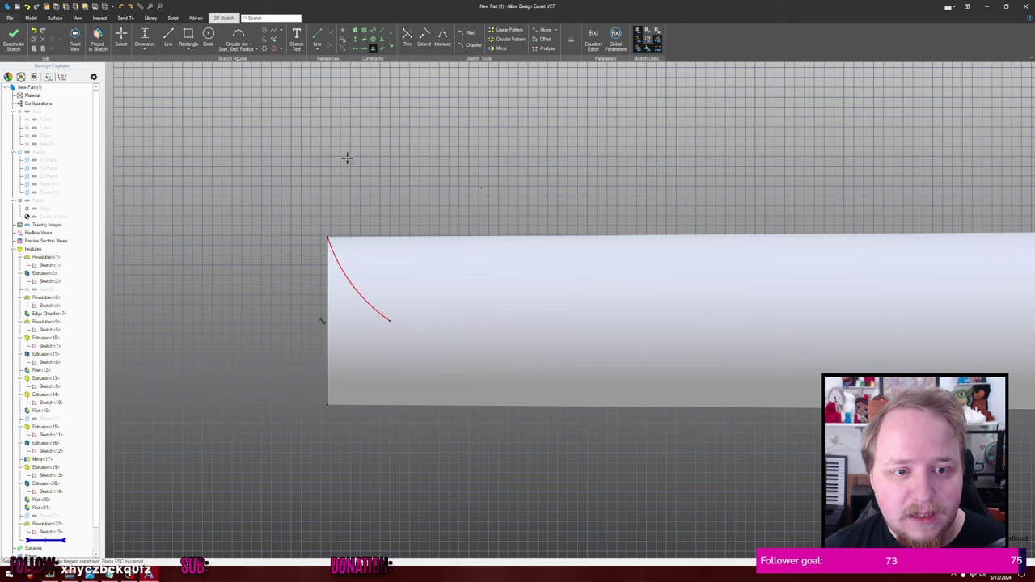
scroll(337, 240, "up", 3)
left_click(326, 248)
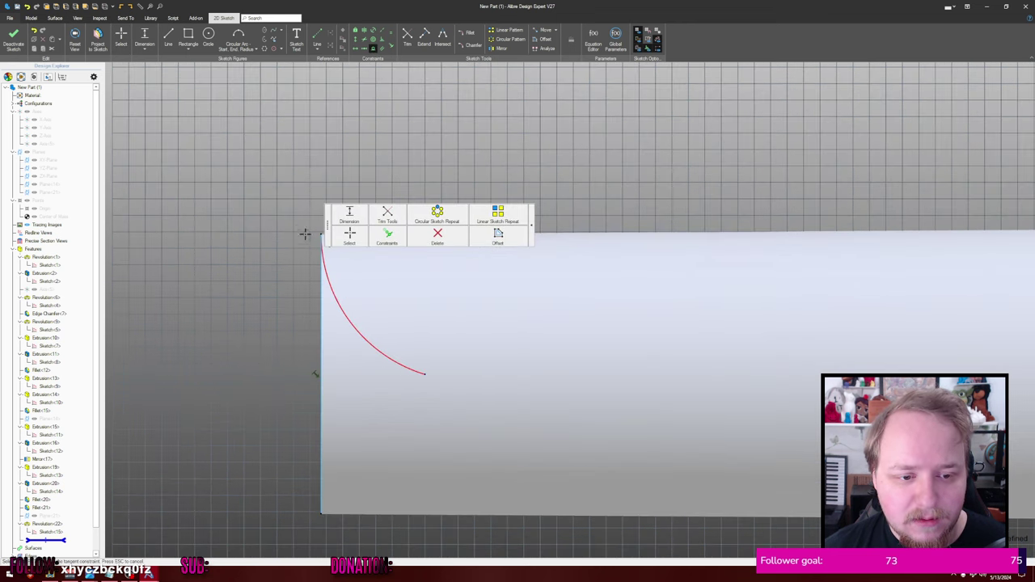
key("Escape")
scroll(425, 342, "down", 2)
mouse_move(423, 360)
left_mouse_down()
mouse_move(408, 364)
mouse_move(410, 356)
left_mouse_up()
scroll(505, 340, "down", 2)
middle_click_drag(585, 323, 488, 291)
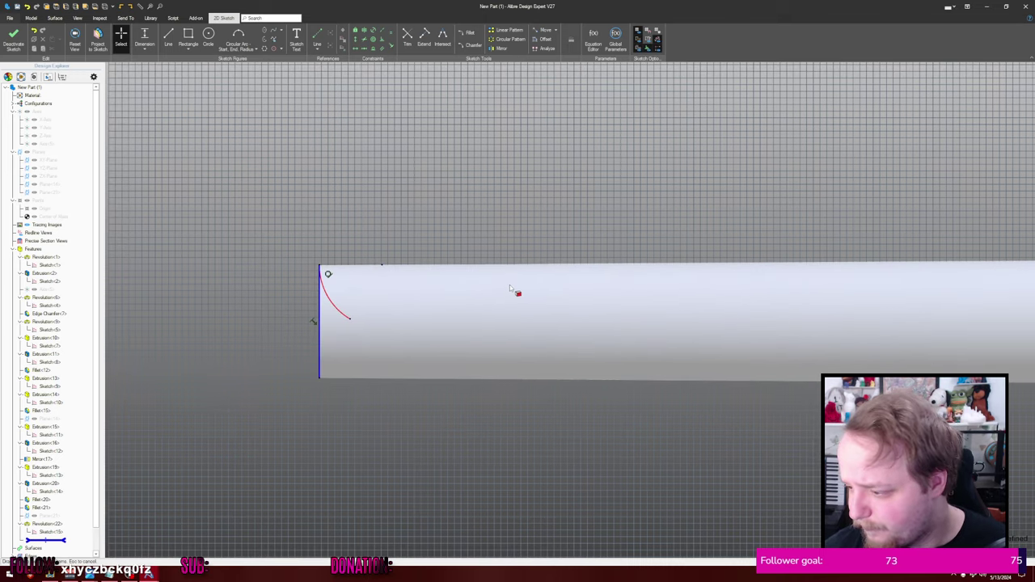
- Draw a reference line along the nacelle's lower edge from the rear corner to the front groove line
scroll(536, 289, "down", 2)
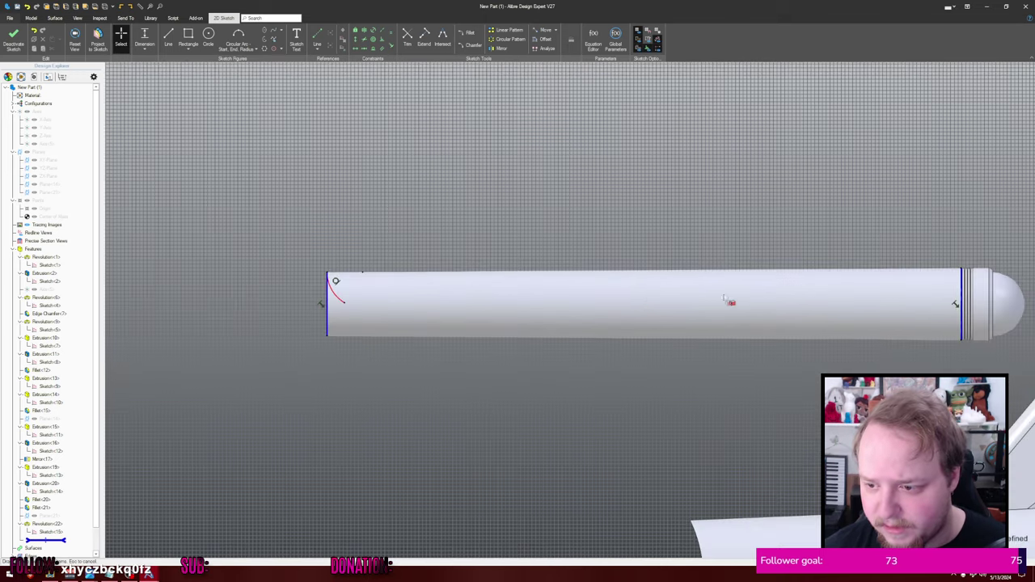
middle_click_drag(725, 299, 677, 287)
key("l")
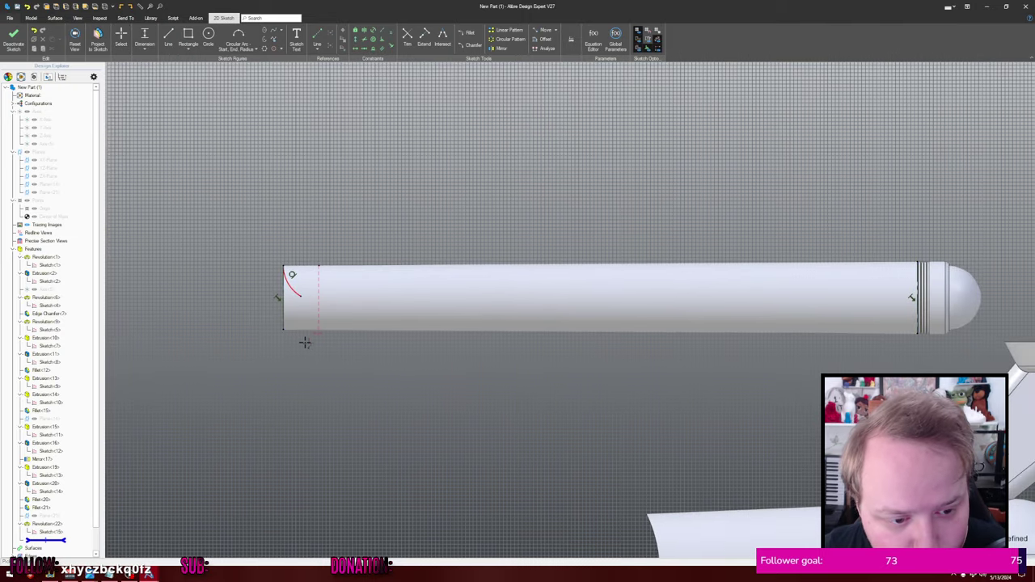
left_click(283, 330)
left_click(917, 329)
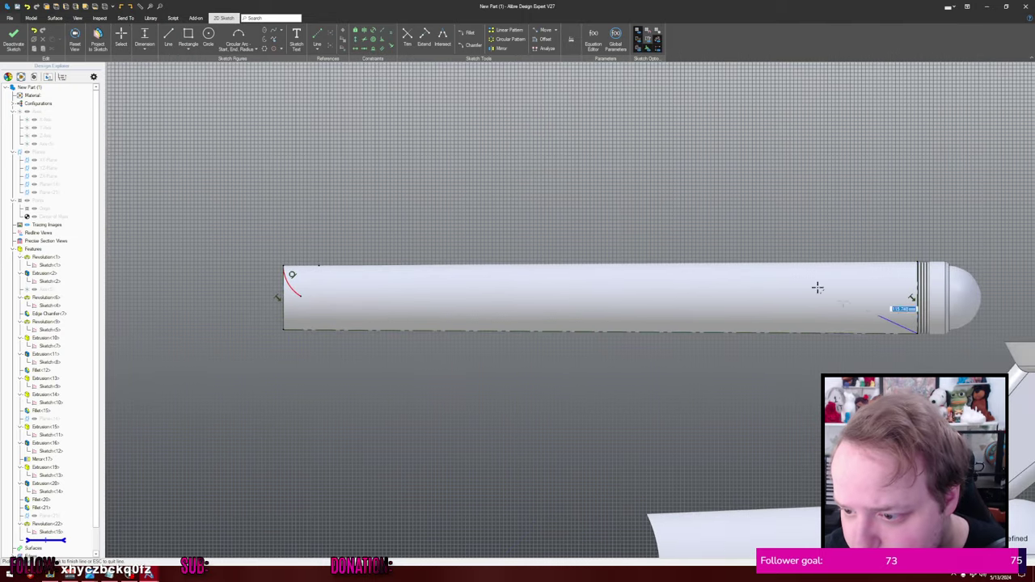
- Draw a second, oppositely curved tangent arc from the first arc's free end down to the lower reference line
middle_click_drag(435, 228, 528, 220)
scroll(464, 268, "up", 2)
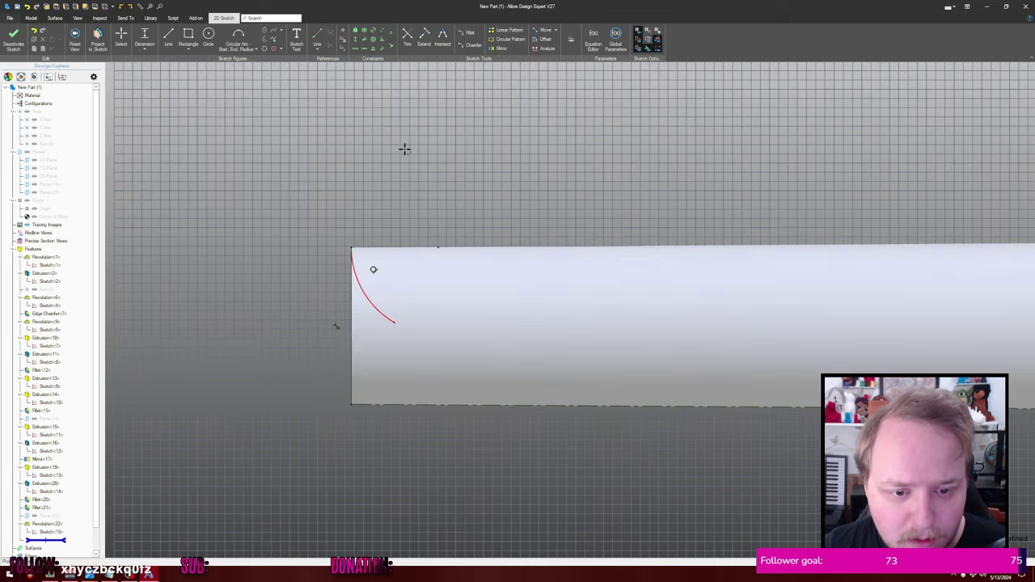
left_click(256, 49)
left_click(242, 37)
left_click(393, 322)
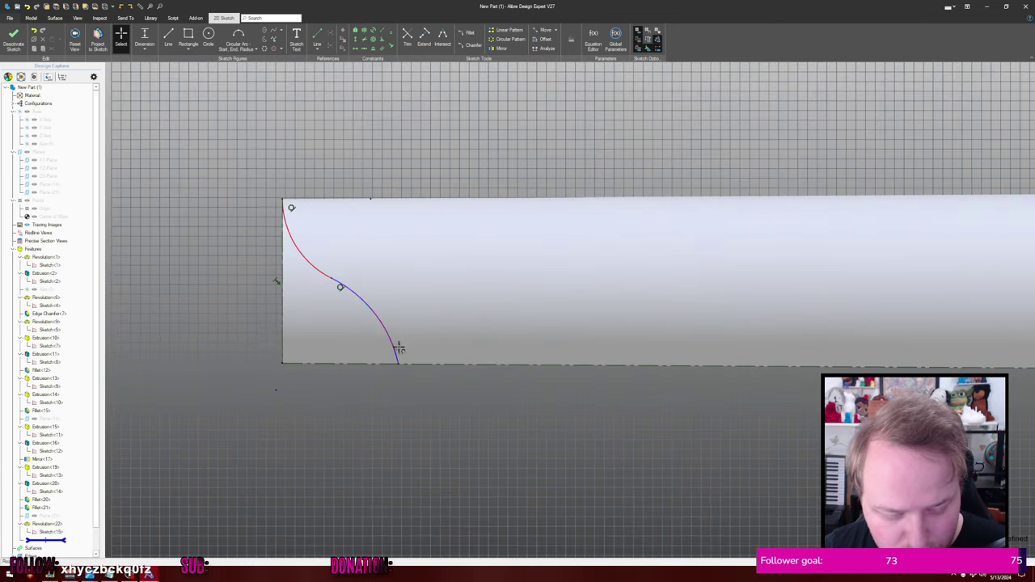
- Constrain the second arc perpendicular to the lower reference line and adjust the point where the arcs meet
left_click(395, 356)
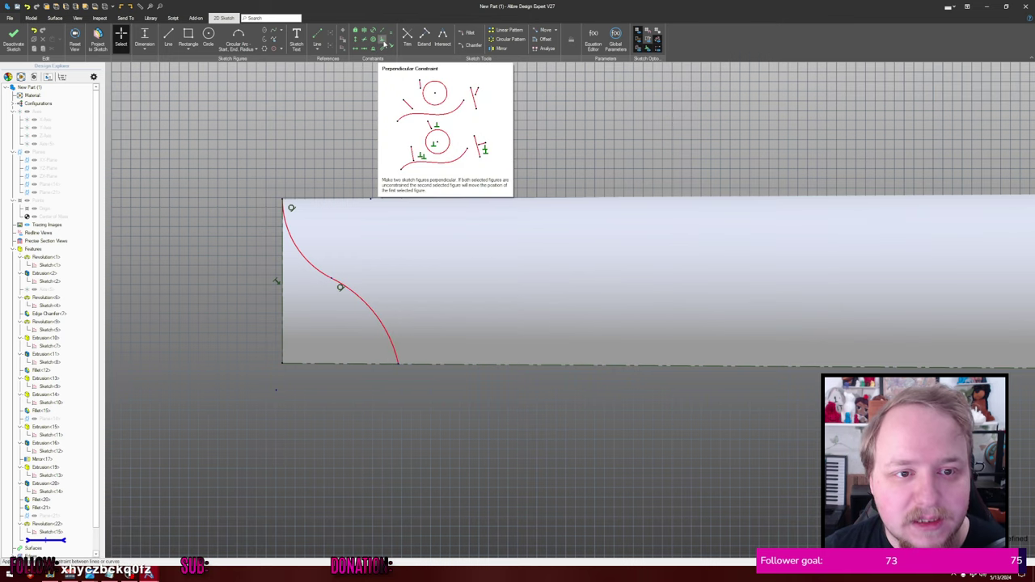
left_click(383, 42)
left_click(397, 354)
left_click(388, 363)
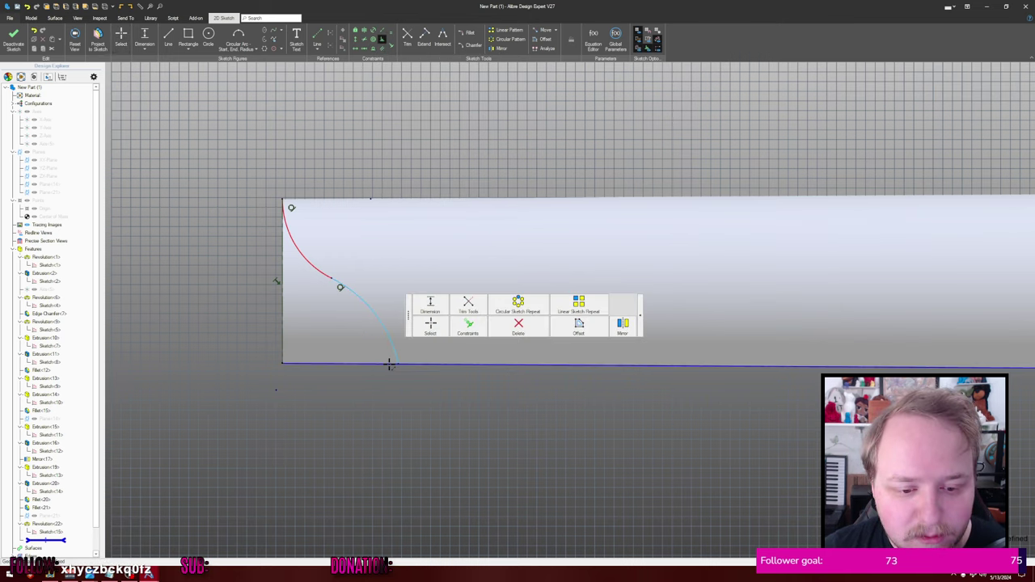
key("Escape")
left_click_drag(323, 252, 338, 278)
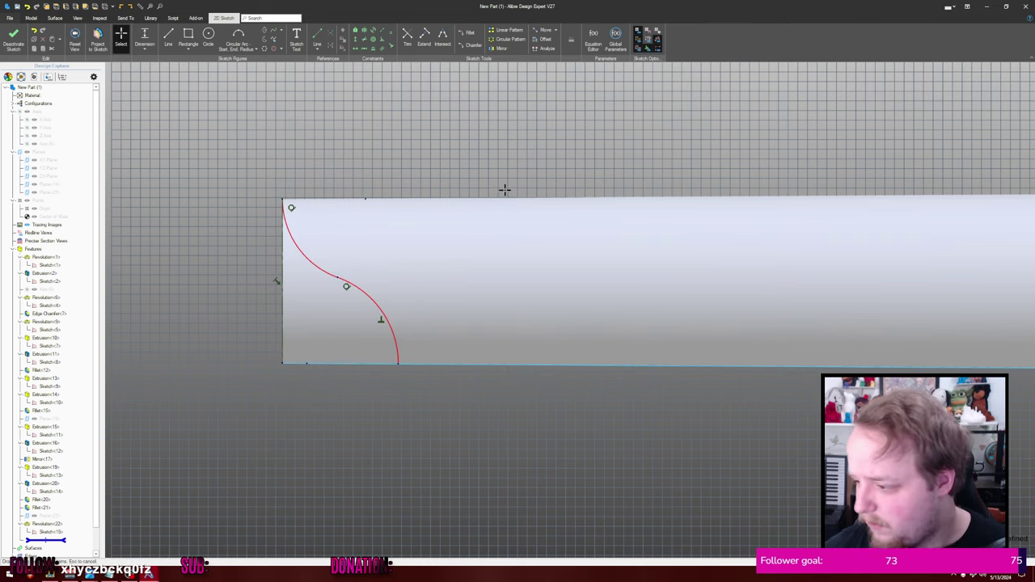
- Dimension the S-curve's overall horizontal width at 118 mm, and delete that dimension again
key("d")
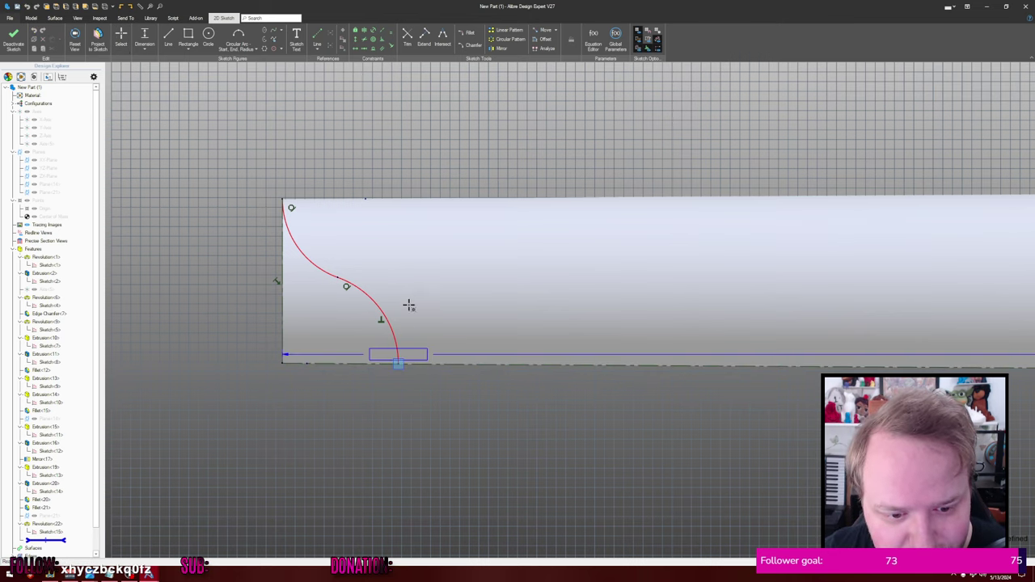
key("Escape")
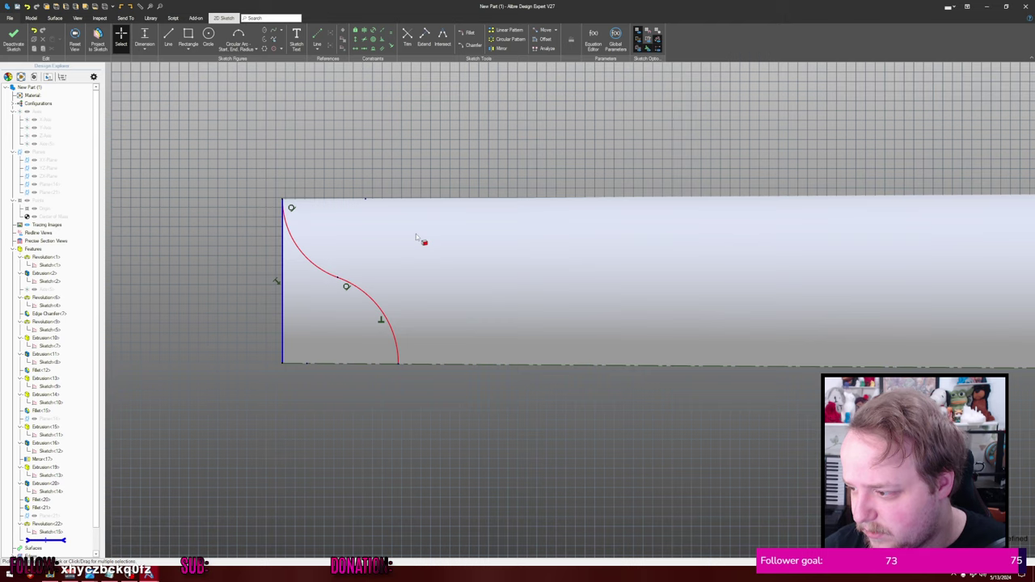
key("l")
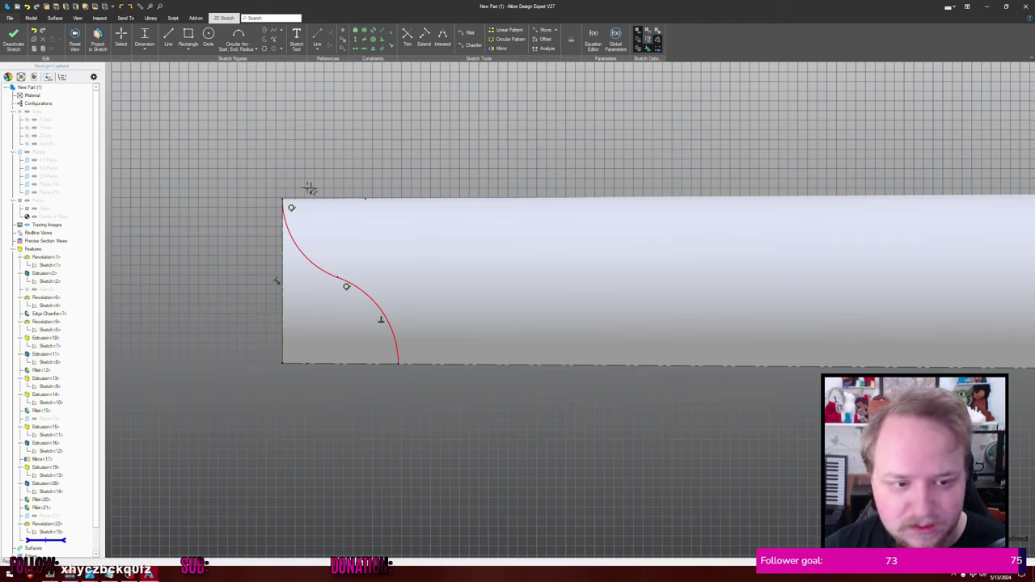
left_click(284, 200)
left_click(393, 145)
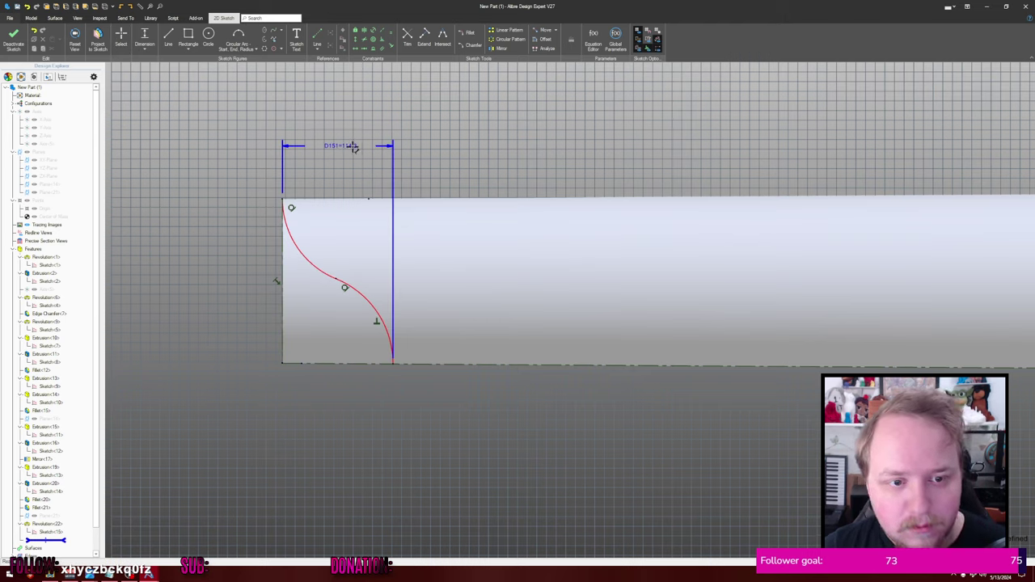
double_click(356, 144)
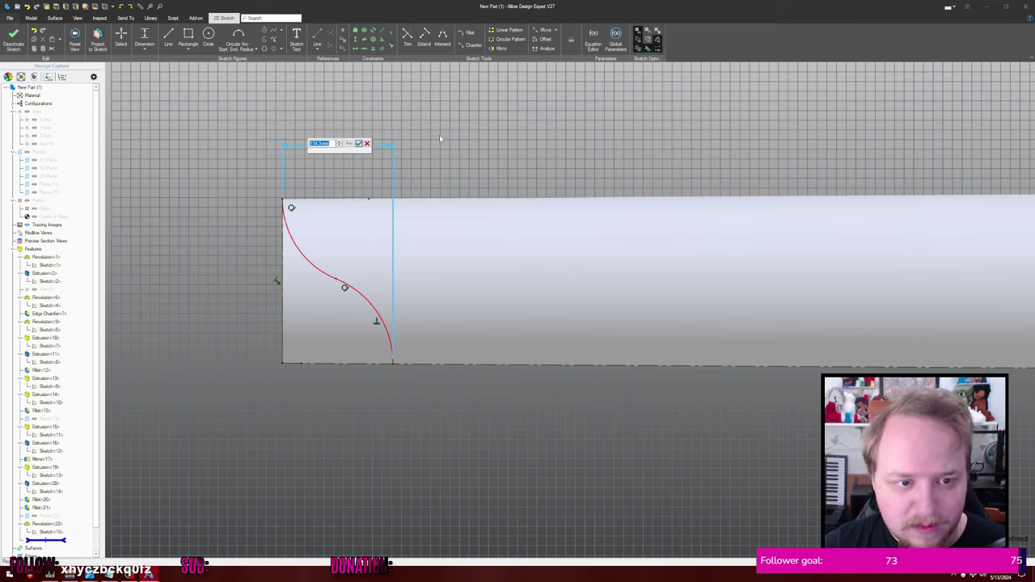
type("118")
key("Return")
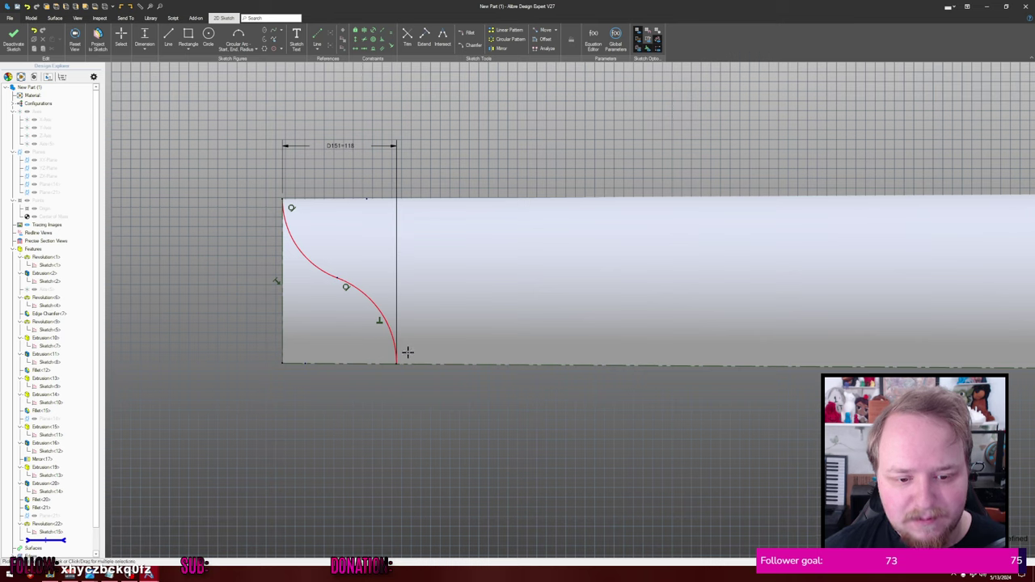
key("Escape")
left_click(354, 148)
key("Delete")
- Reshape the S-curve by moving the arcs' shared point and the second arc's end on the lower reference line
left_click_drag(337, 278, 345, 276)
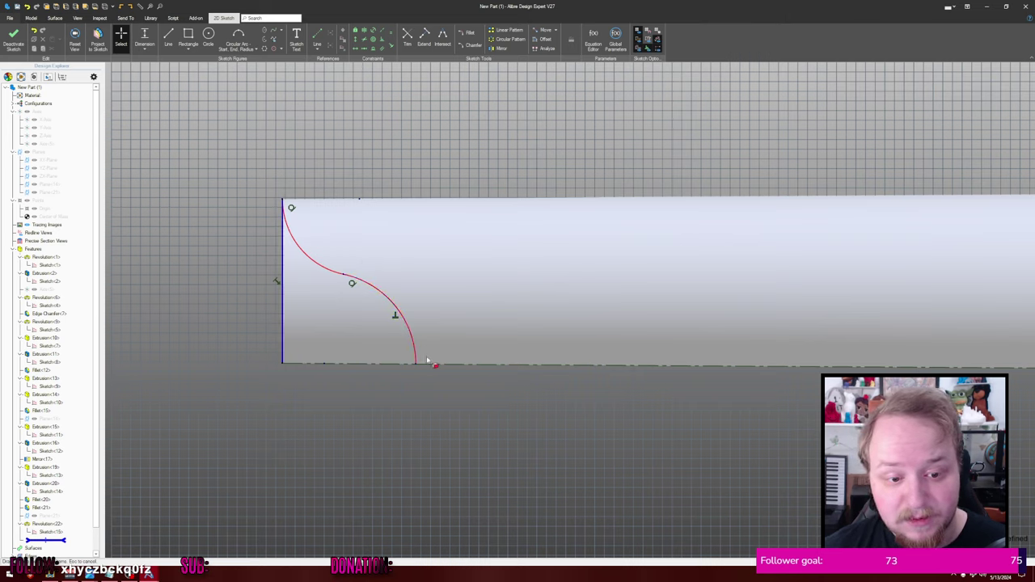
left_click_drag(416, 363, 354, 299)
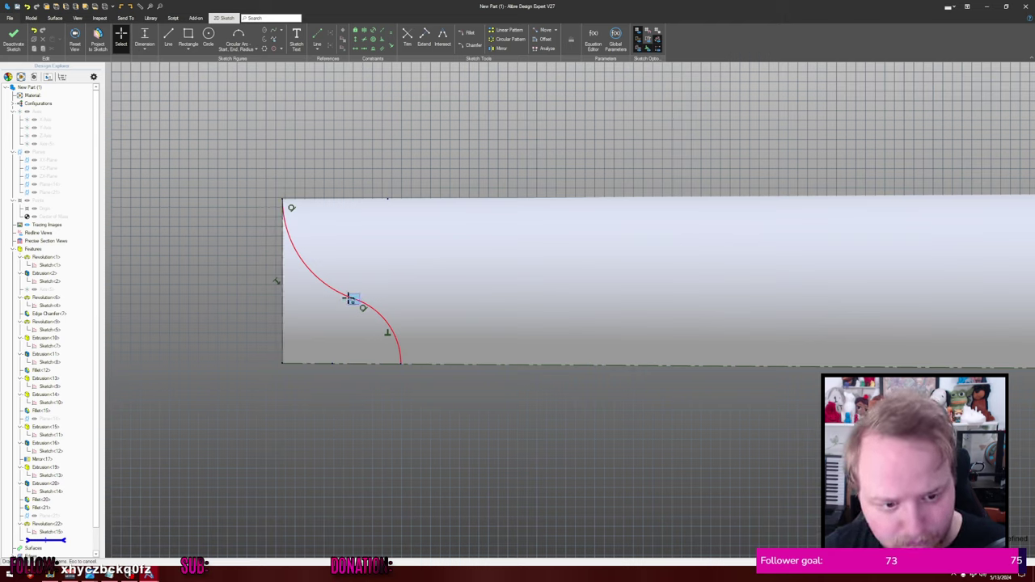
mouse_move(362, 307)
left_mouse_down()
mouse_move(343, 295)
mouse_move(355, 300)
left_mouse_up()
- Delete the S-curve's upper arc, and undo the last three changes
left_click(324, 280)
key("Delete")
key("ctrl+z")
key("ctrl+z")
key("ctrl+z")
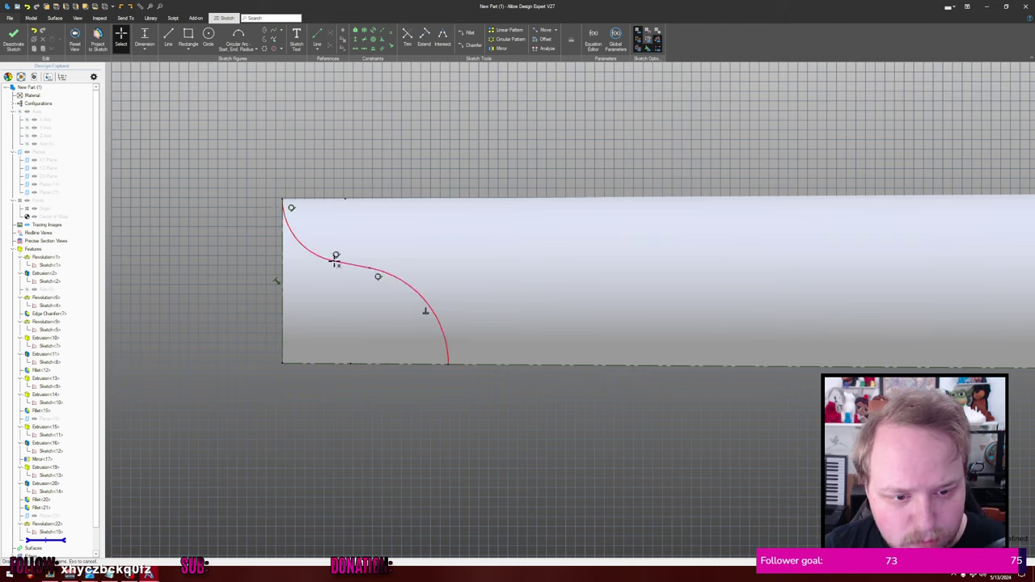
- Dimension the horizontal span of the line joining the two arcs at 45 mm, and move the line's lower end down
key("d")
left_click(355, 265)
left_click(346, 293)
type("4")
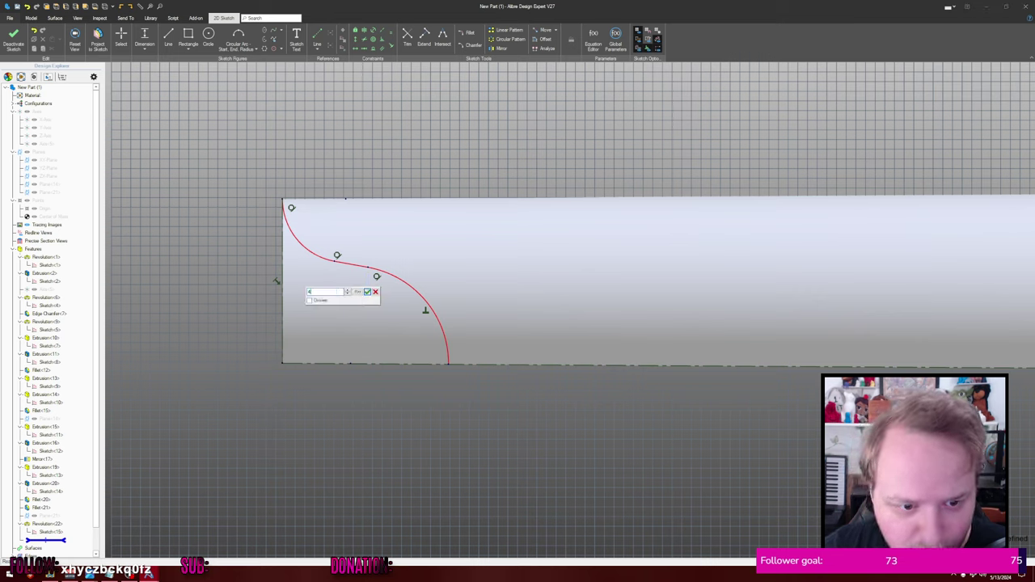
type("5")
key("Return")
key("Escape")
left_click_drag(379, 271, 383, 292)
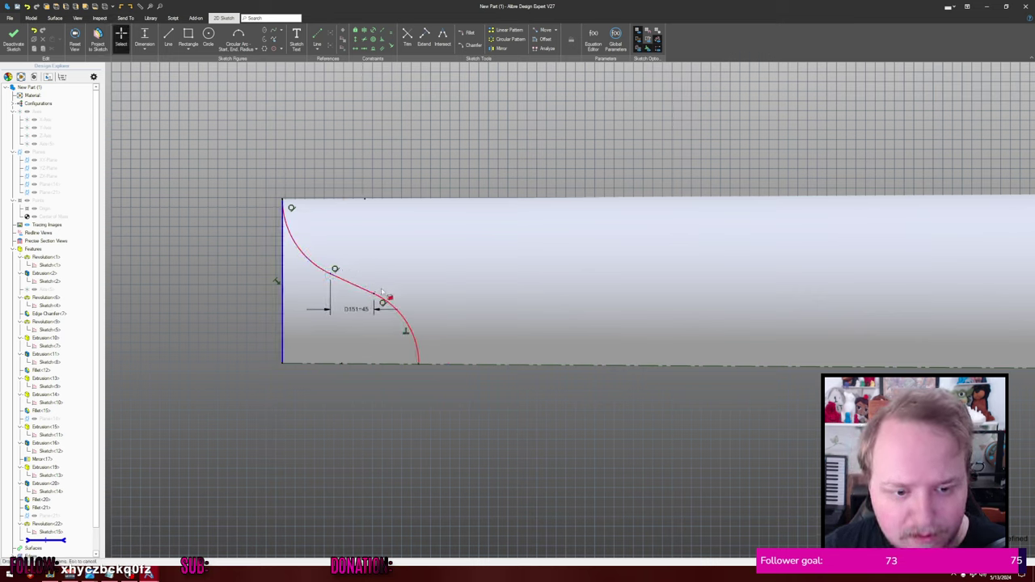
- Dimension the S-curve's upper arc with an 85 mm radius and its lower arc with an 80 mm radius
left_click(380, 190)
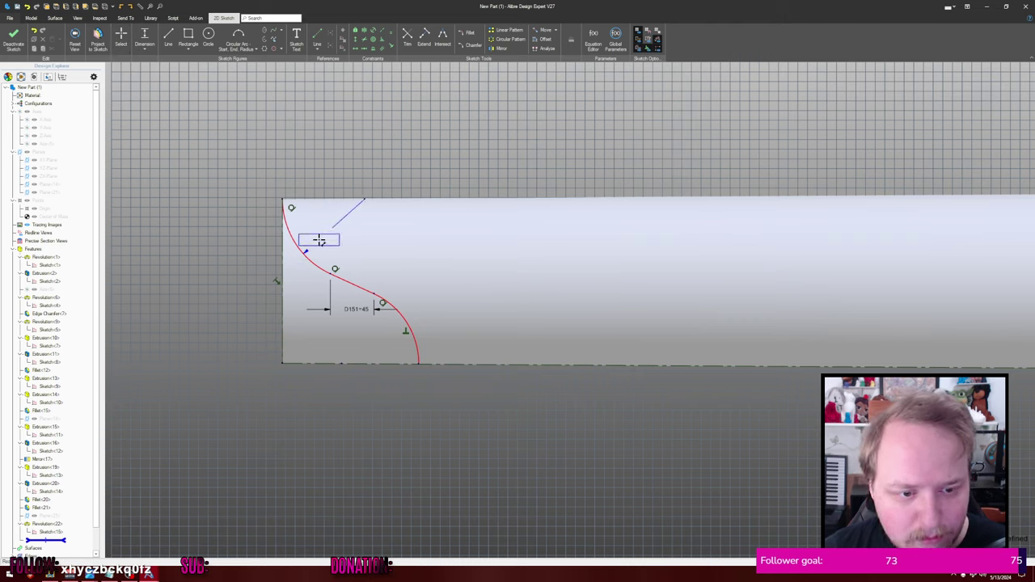
left_click(304, 256)
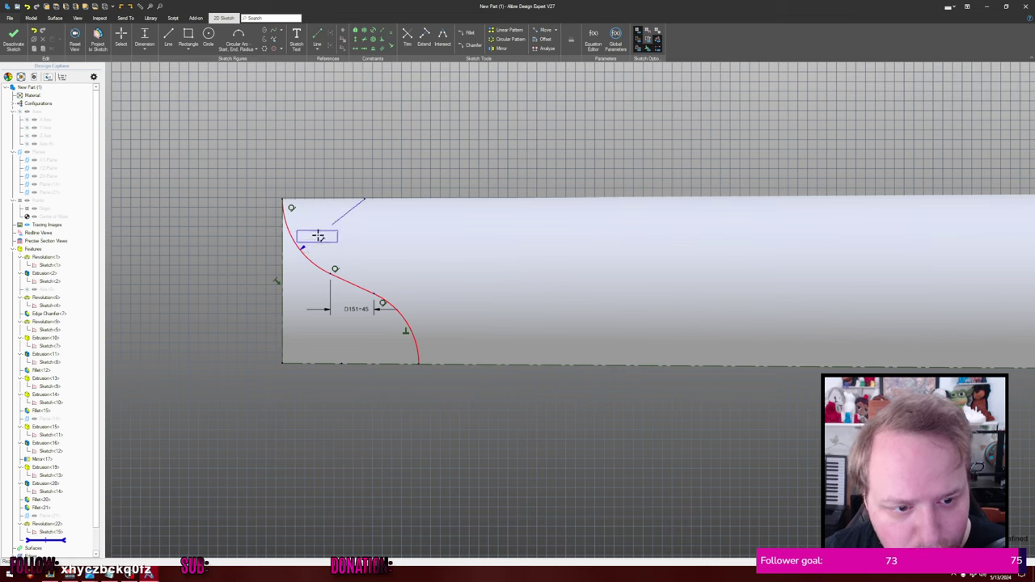
left_click(328, 231)
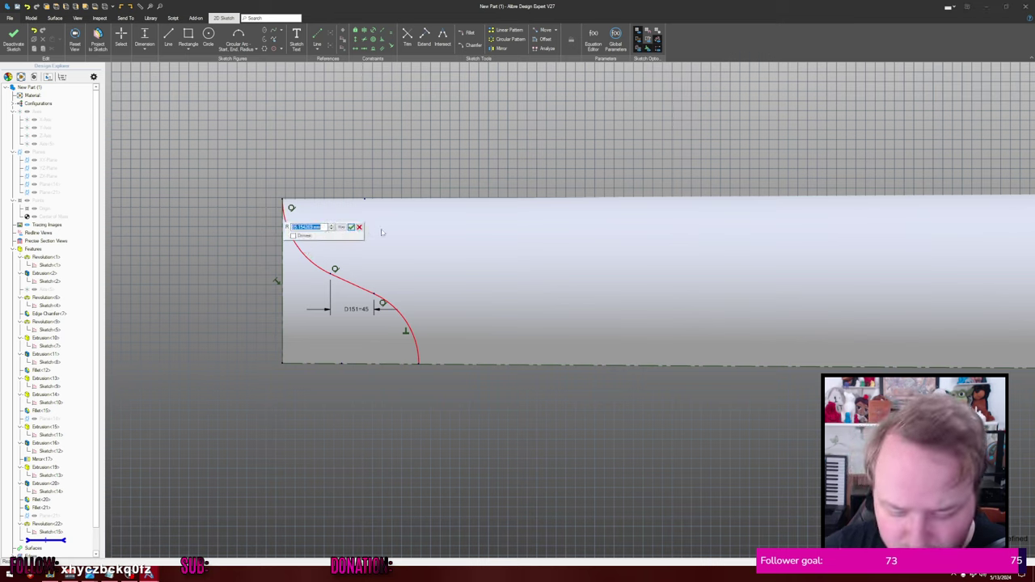
key("Return")
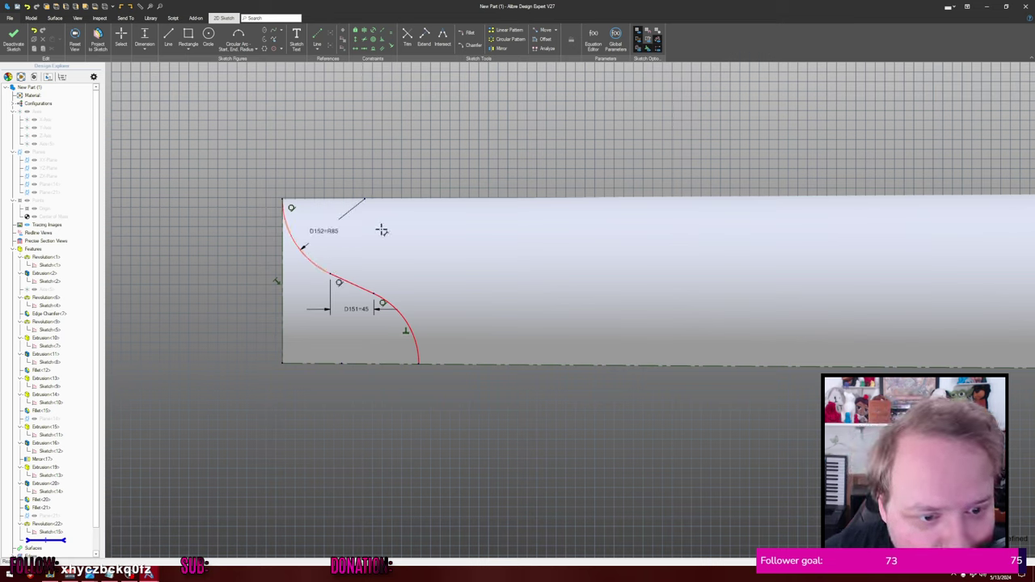
left_click(407, 328)
left_click(469, 305)
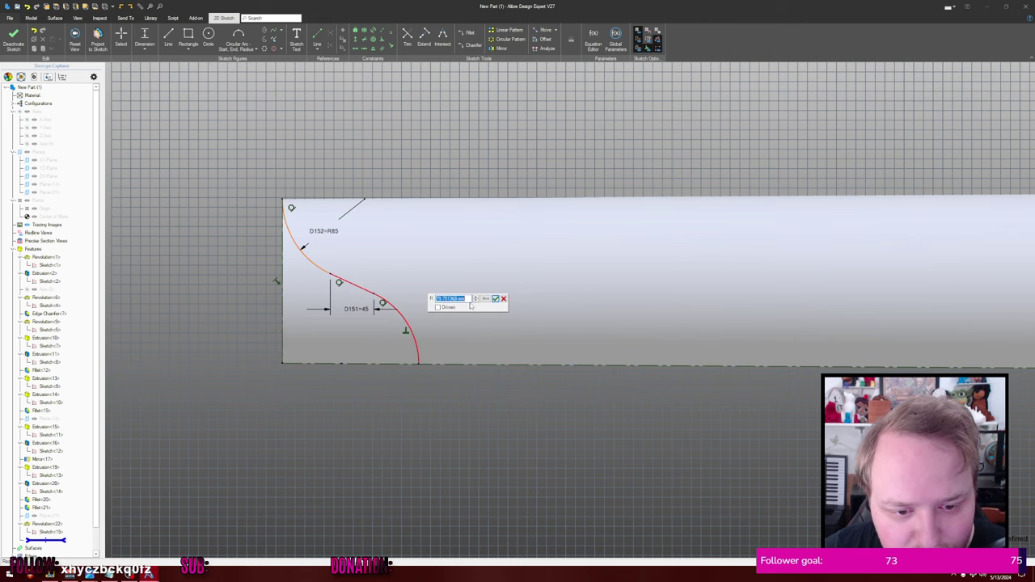
type("8")
key("Return")
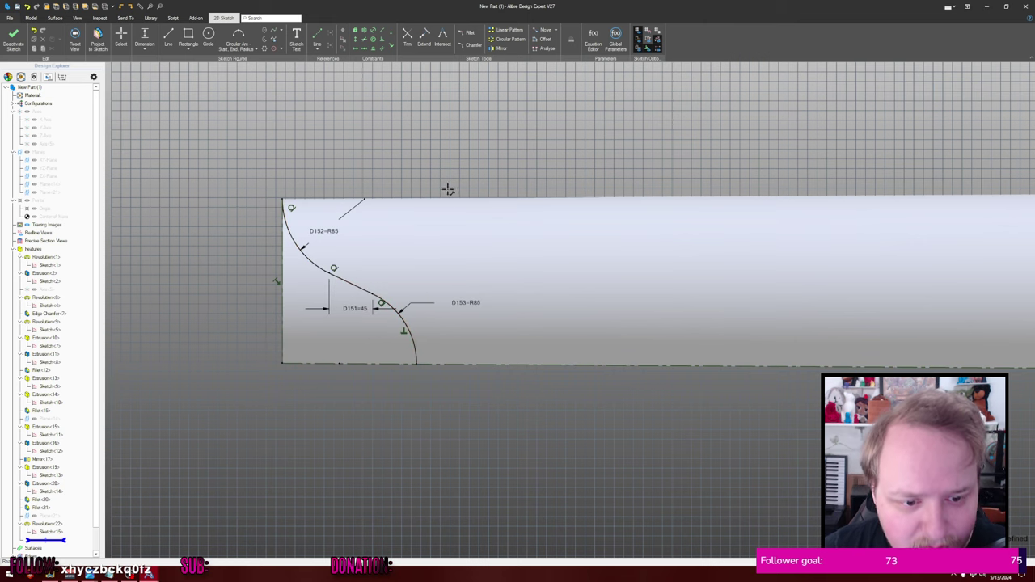
- Close the S-curve profile with a line along the lower reference line to the lower arc's end
scroll(455, 178, "down", 1)
mouse_move(443, 169)
middle_mouse_down()
mouse_move(416, 174)
mouse_move(425, 159)
middle_mouse_up()
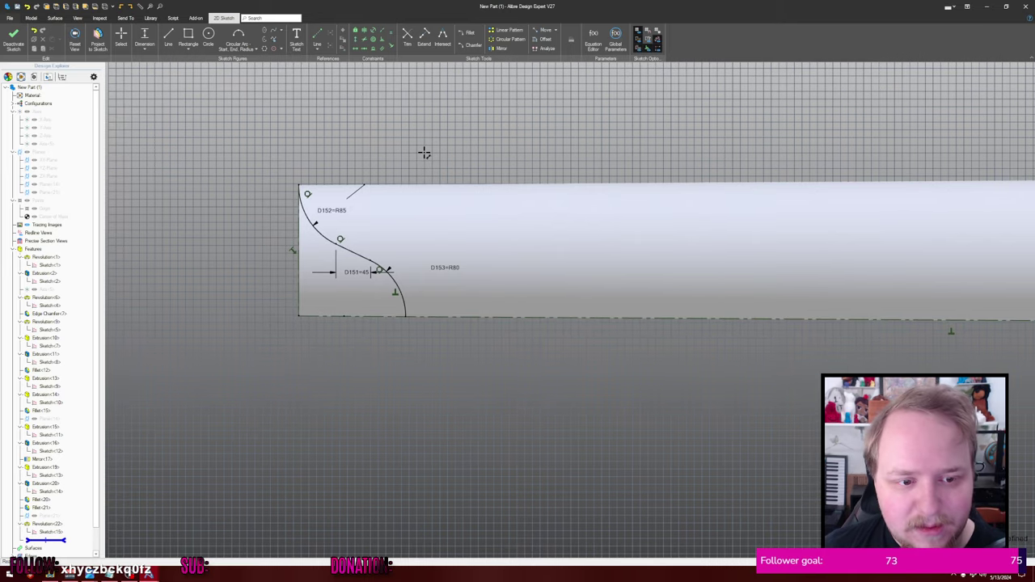
scroll(392, 172, "up", 1)
key("l")
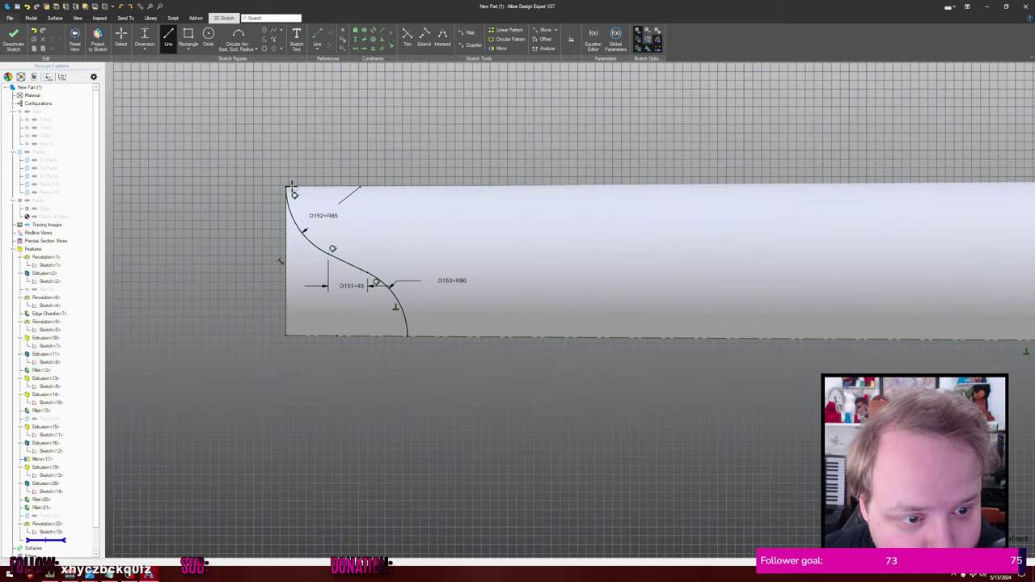
left_click(407, 334)
key("Escape")
- Extrude-cut the closed S-curve profile out of the nacelle's rear end and check it from the side
key("shift+e")
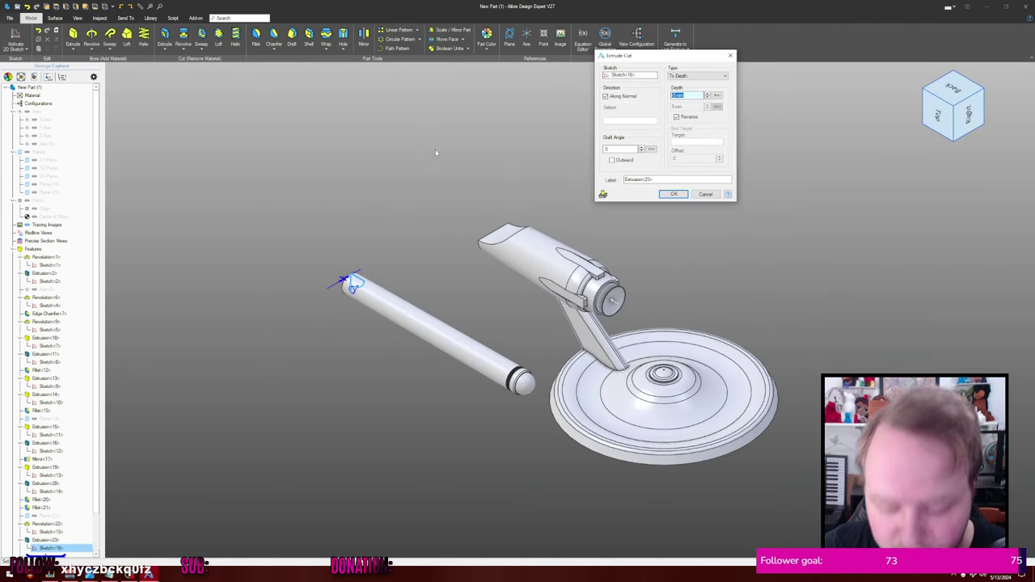
key("Return")
mouse_move(443, 215)
middle_mouse_down()
mouse_move(477, 216)
mouse_move(468, 169)
mouse_move(451, 183)
mouse_move(486, 215)
mouse_move(446, 209)
middle_mouse_up()
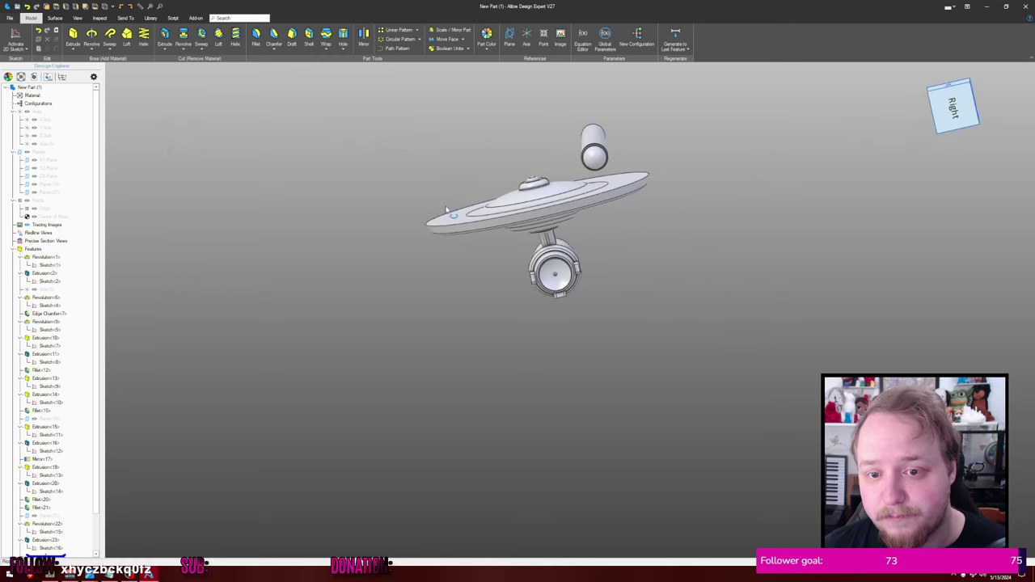
key("ctrl+6")
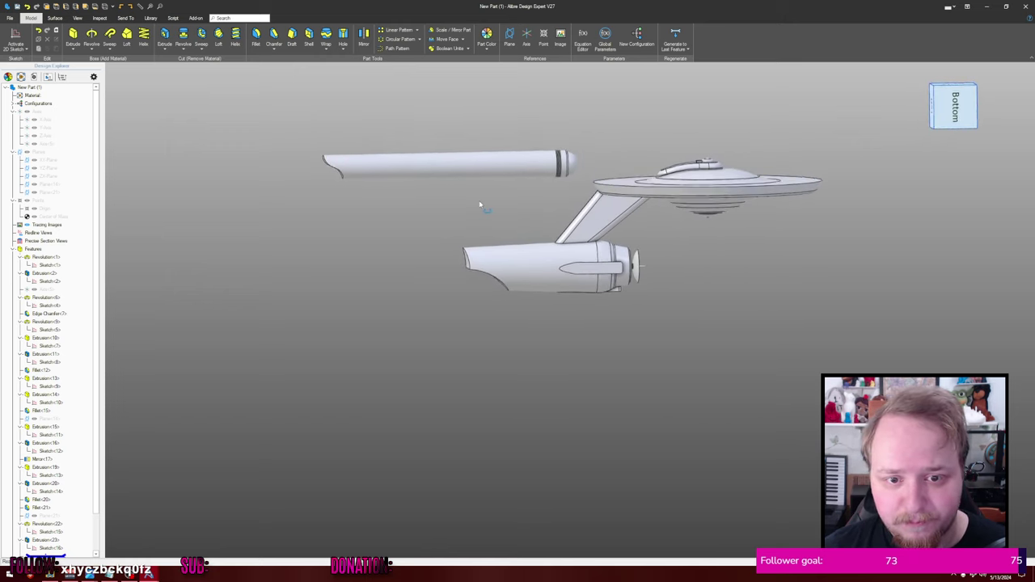
middle_click_drag(602, 152, 525, 194)
scroll(527, 207, "up", 1)
key("ctrl+6")
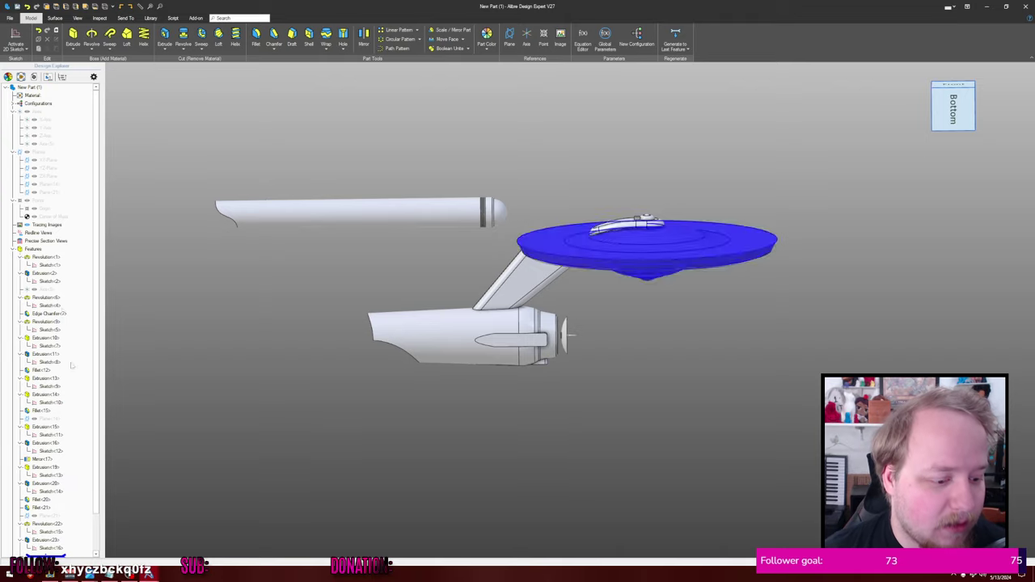
left_click(60, 516)
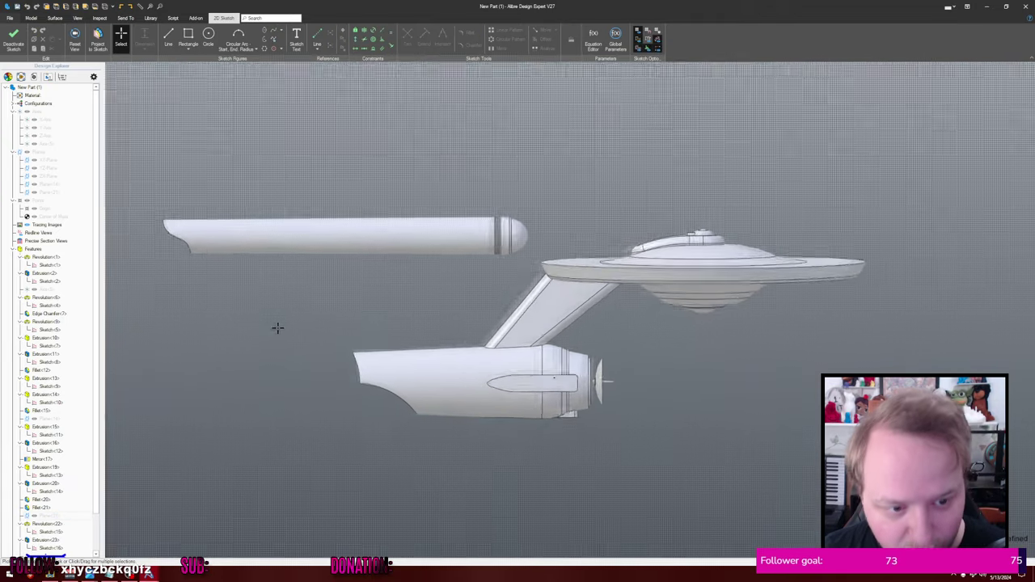
mouse_move(263, 279)
middle_mouse_down()
mouse_move(453, 306)
mouse_move(429, 322)
mouse_move(497, 346)
middle_mouse_up()
scroll(453, 305, "up", 4)
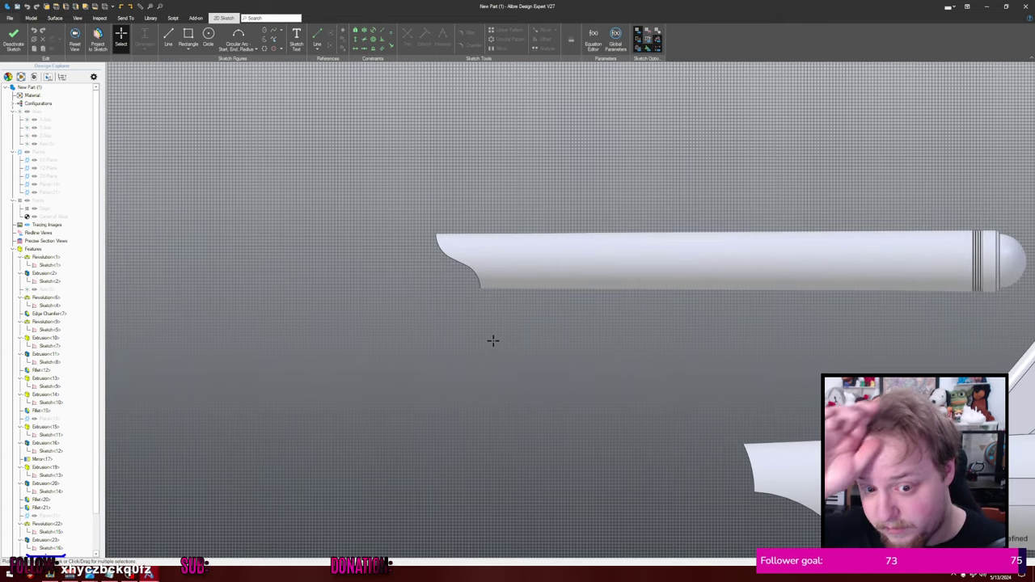
middle_click_drag(172, 381, 175, 378)
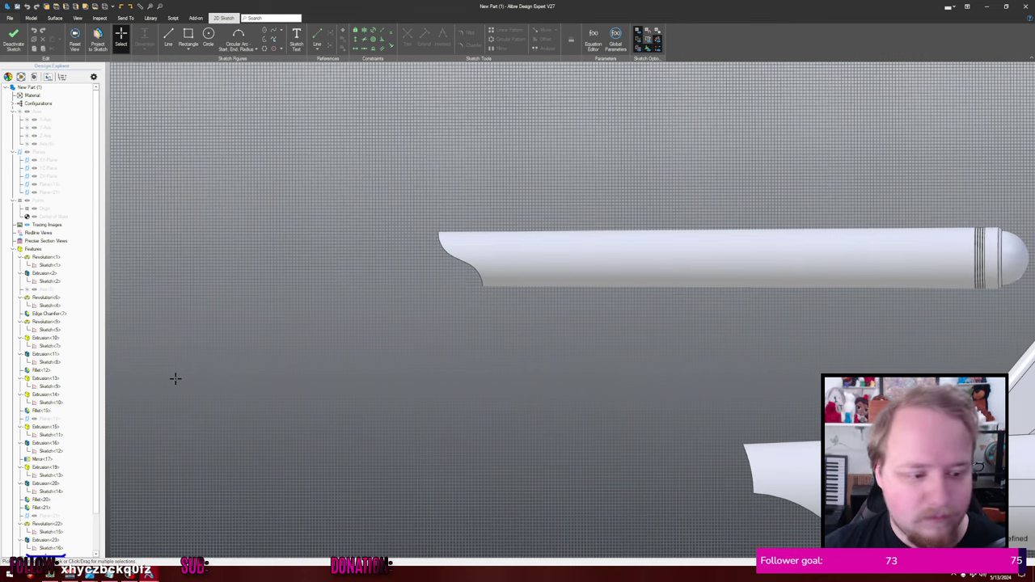
scroll(139, 427, "down", 2)
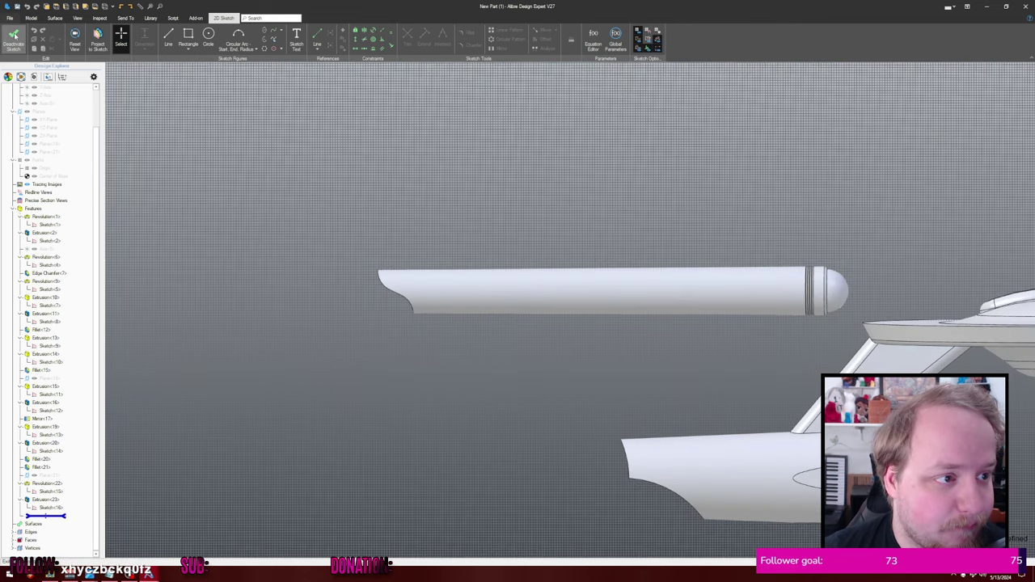
left_click(13, 39)
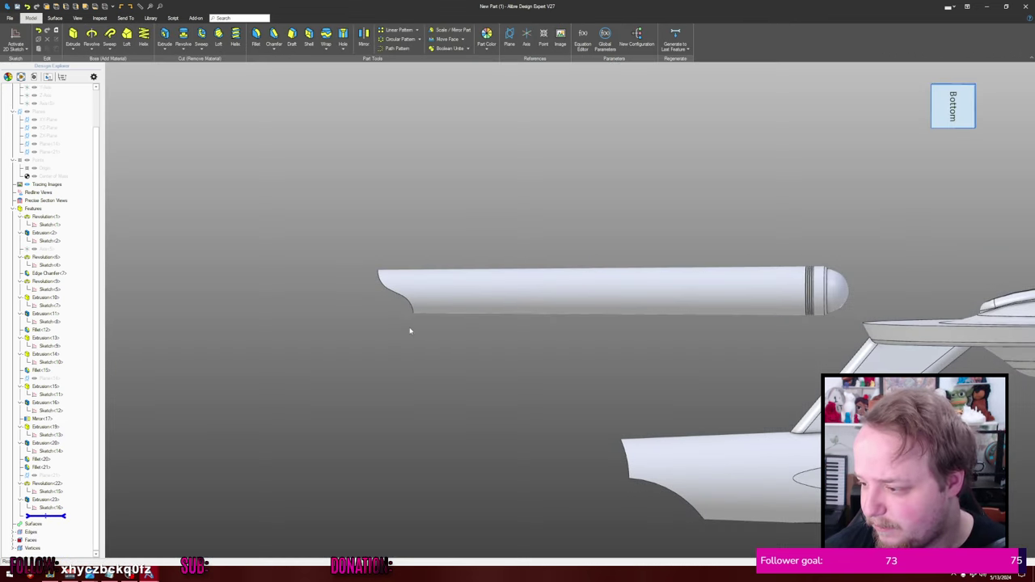
- Edit the sketch of the nacelle's rear cut and set the S-curve's lower arc radius to 84 mm
right_click(66, 510)
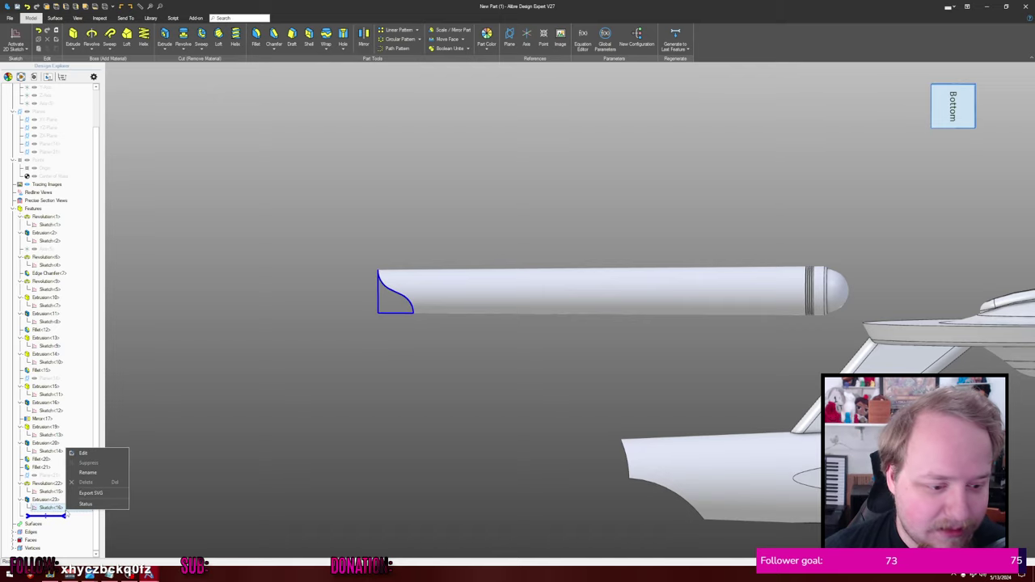
left_click(87, 454)
scroll(223, 388, "up", 6)
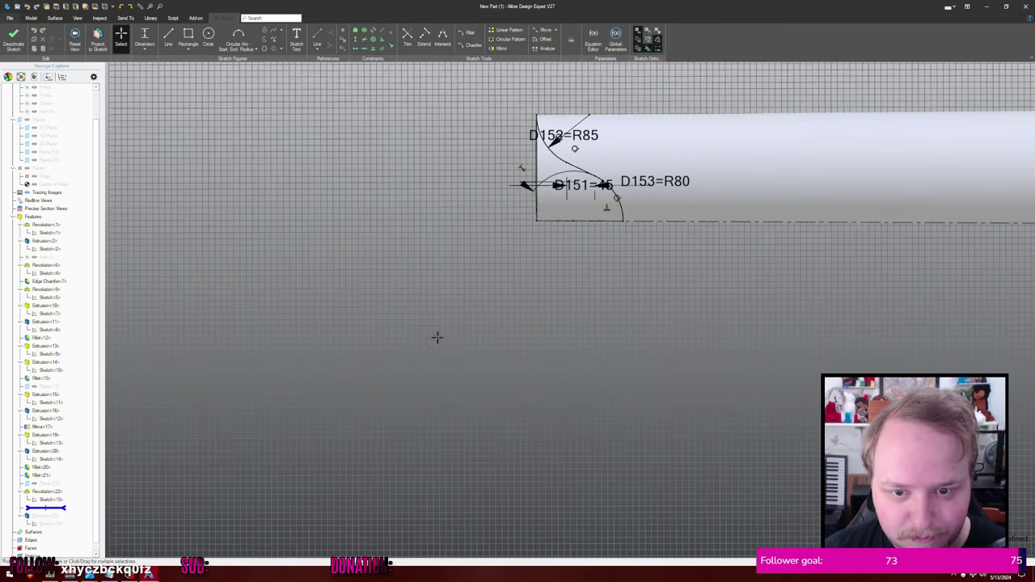
key("ctrl+k")
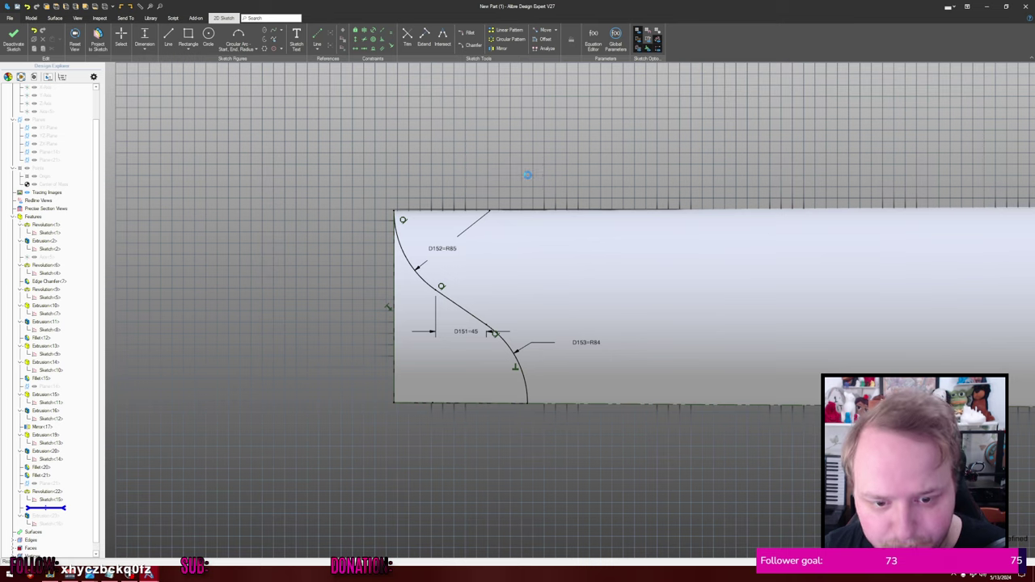
scroll(529, 170, "down", 2)
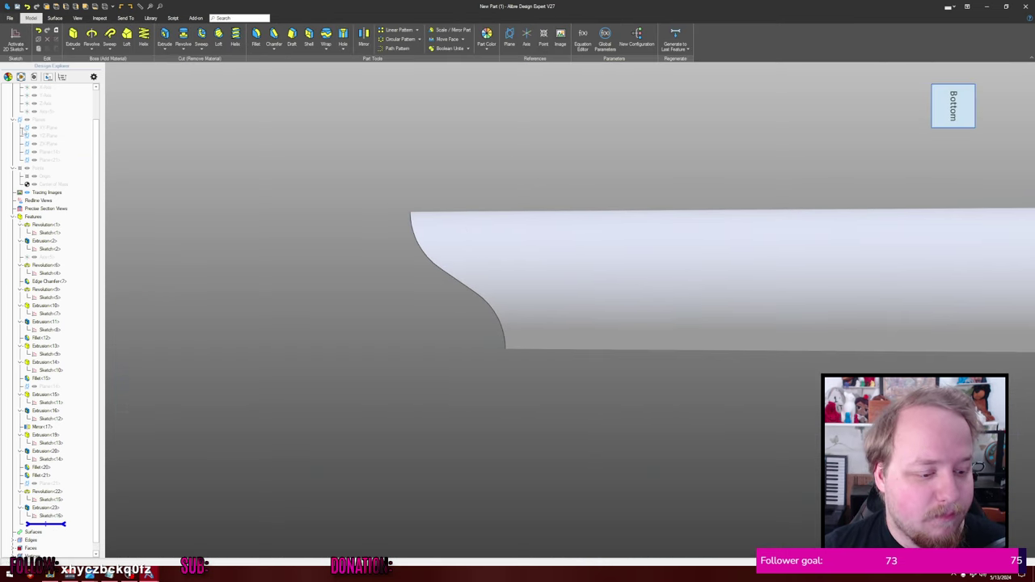
- Start a side-view sketch, draw a half-circle arc over the nacelle's rear cutout and close it with a line
left_click(68, 485)
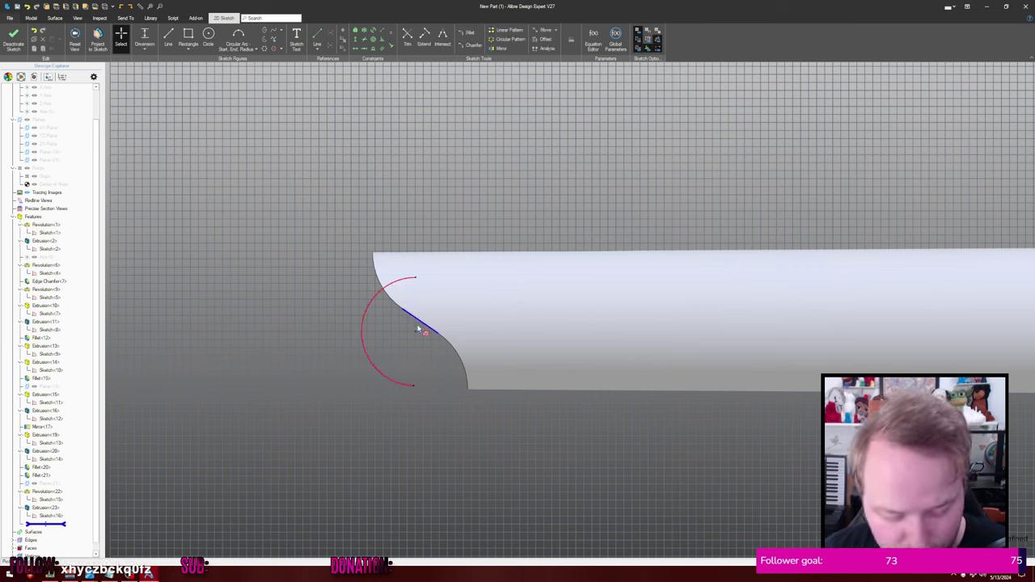
key("l")
left_click(416, 278)
left_click(415, 386)
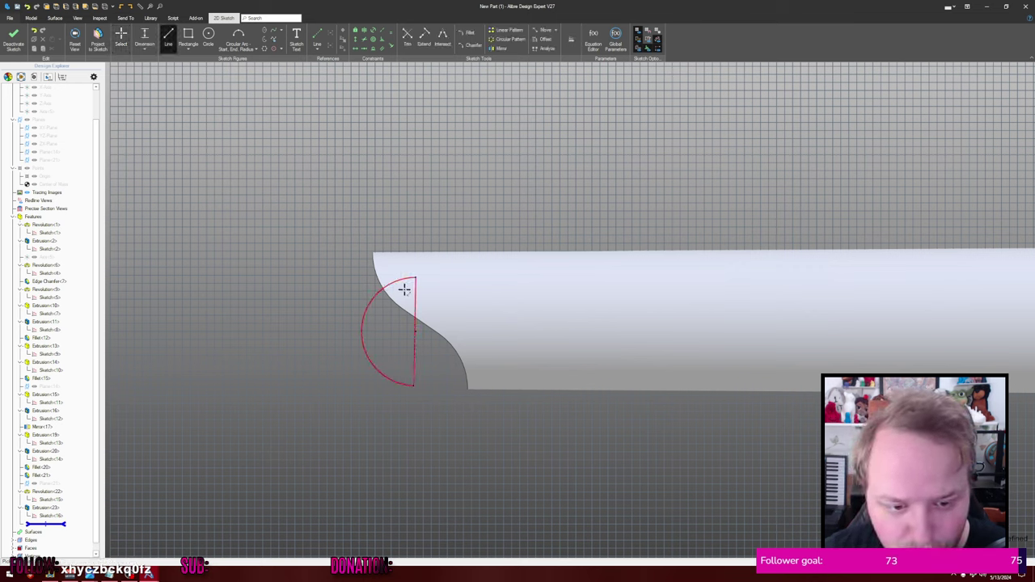
key("Escape")
- Constrain the half circle's closing line to be vertical and coincident with the arc's centre
key("v")
left_click(416, 296)
key("Escape")
scroll(412, 329, "up", 3)
left_click(413, 328)
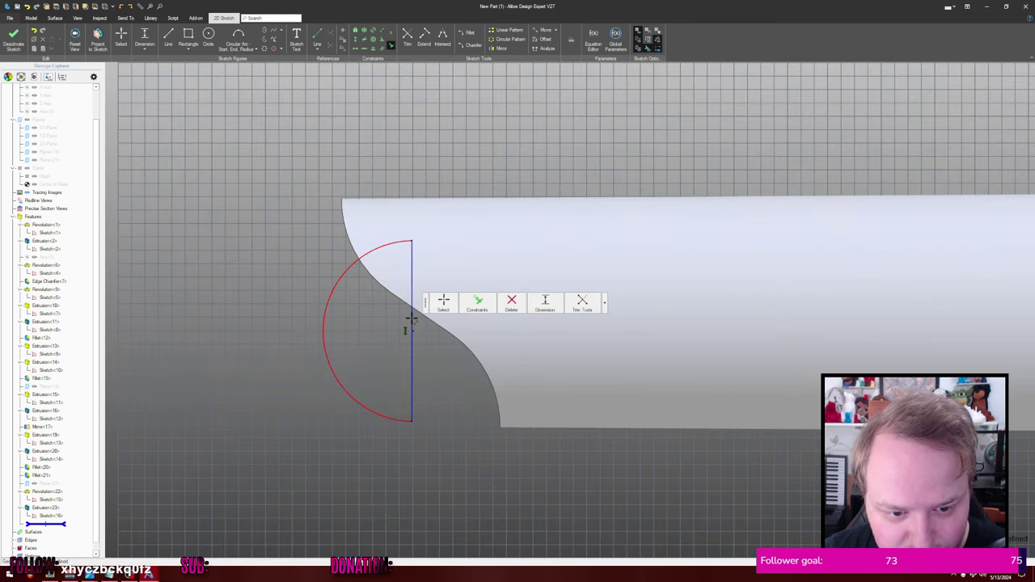
key("Escape")
- Draw a reference line beside the half circle's curved rear side and constrain it vertical
scroll(321, 263, "down", 2)
scroll(320, 261, "up", 2)
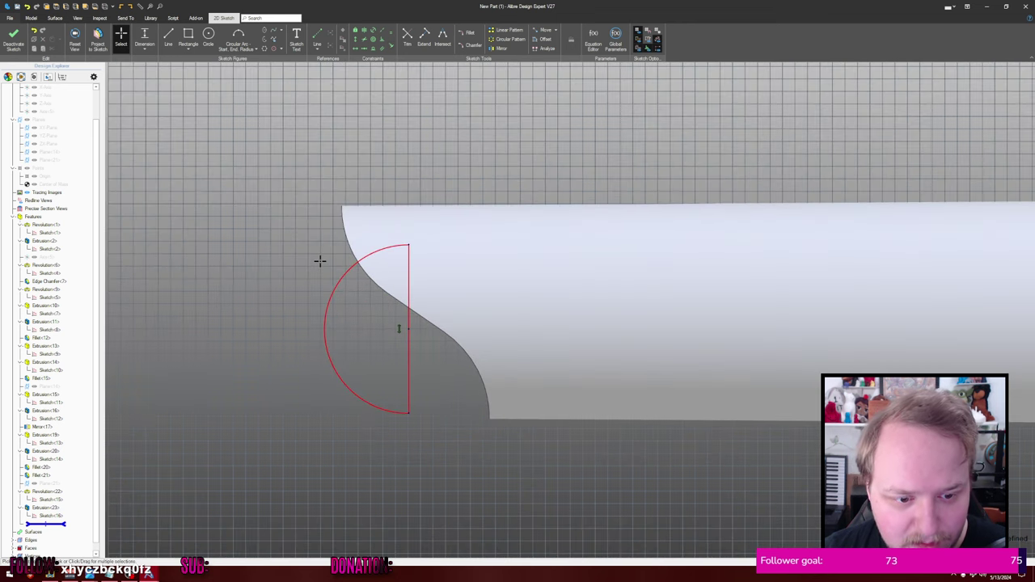
key("d")
left_click(321, 262)
left_click(315, 391)
key("Escape")
key("v")
left_click(319, 289)
key("Escape")
- Make the vertical reference line tangent to the half circle's arc
key("t")
left_click(328, 299)
left_click(321, 296)
key("Escape")
key("Escape")
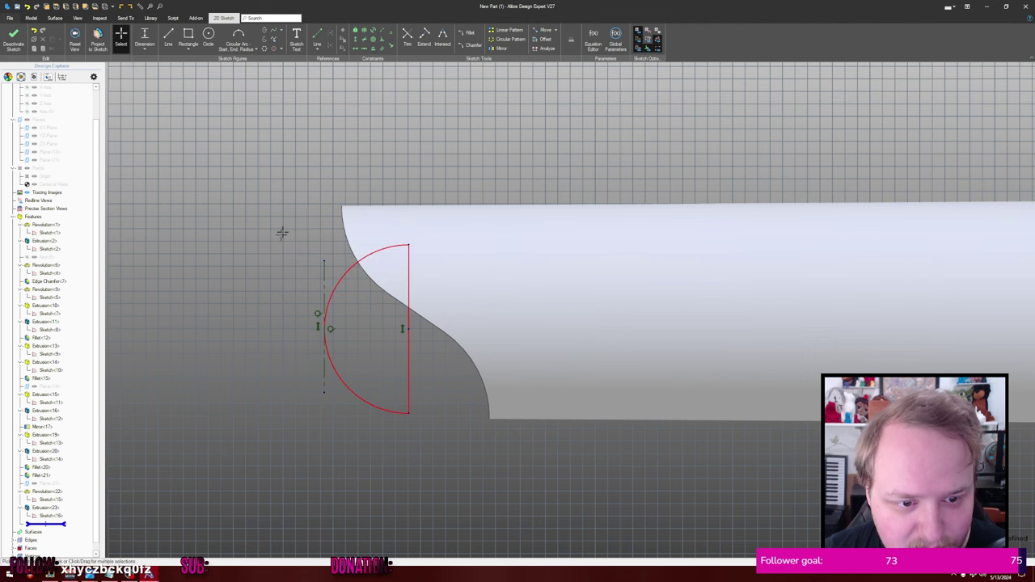
- Align the reference line's upper end vertically with the nacelle's upper rear corner
key("v")
left_click(344, 210)
scroll(340, 222, "up", 2)
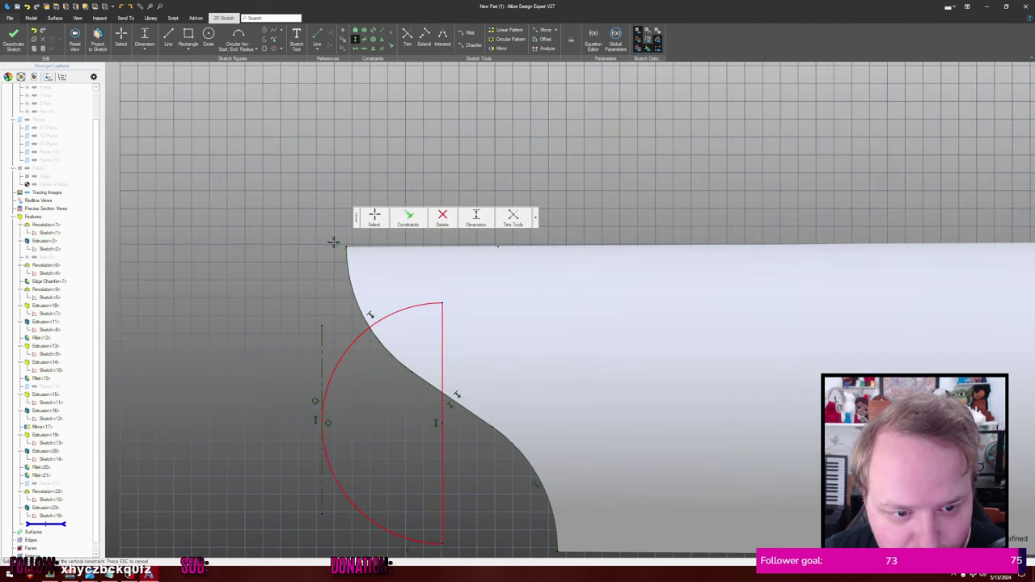
left_click(321, 326)
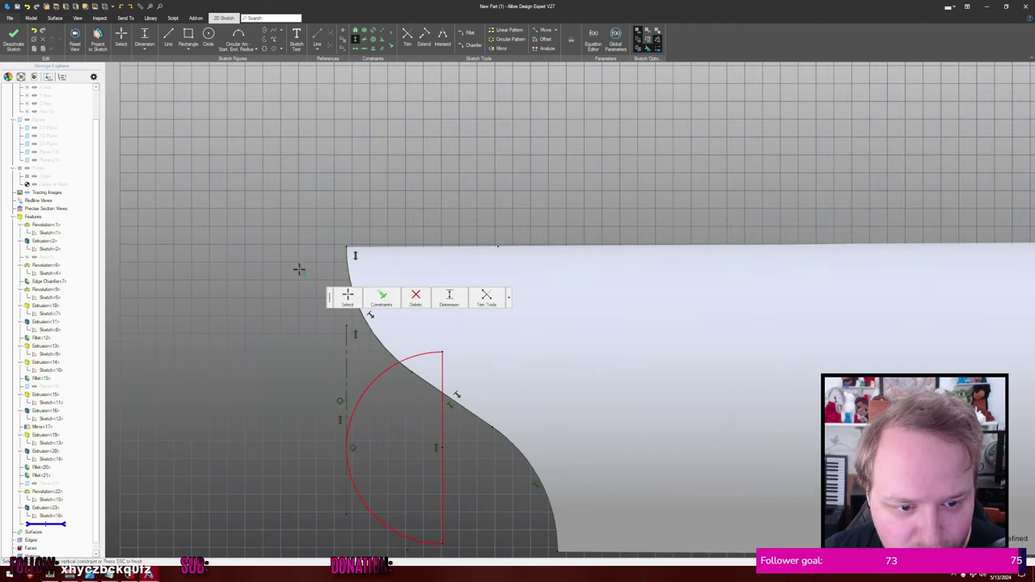
scroll(303, 269, "down", 2)
middle_click_drag(467, 277, 461, 246)
key("Escape")
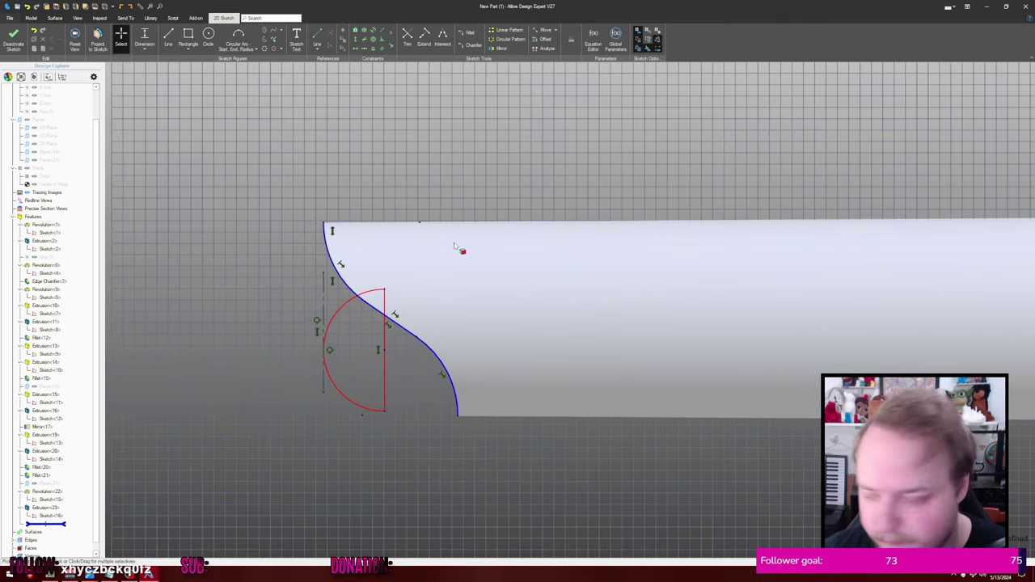
- Move the half circle upward, dimension its lower end 38 mm above the cutout's lower end, and its straight side at 95 mm
left_click_drag(385, 410, 376, 371)
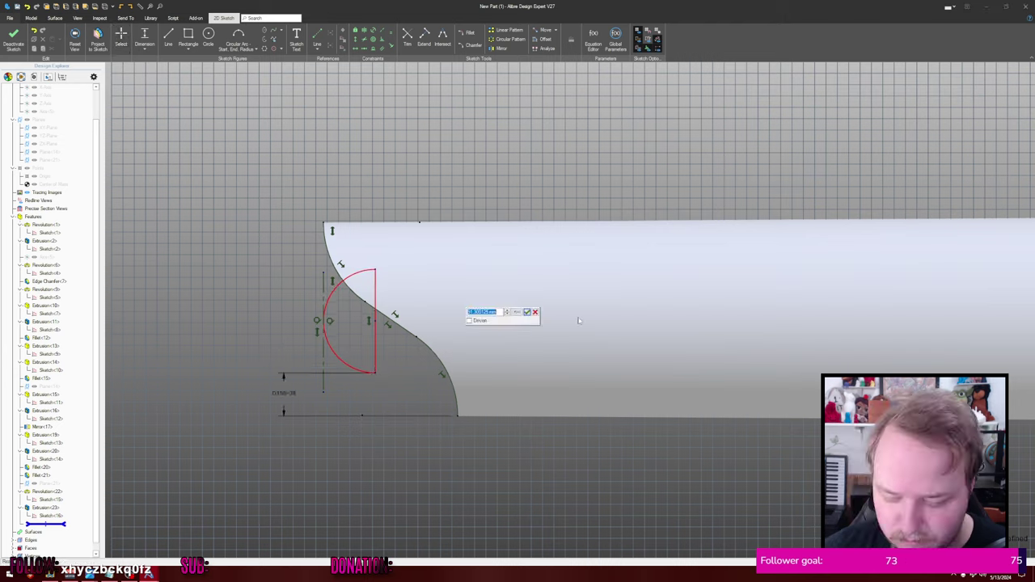
type("95")
key("Return")
- Revolve the half circle 360° about its straight side as a boss to form a sphere in the nacelle's rear cutout
middle_click_drag(406, 145, 404, 143)
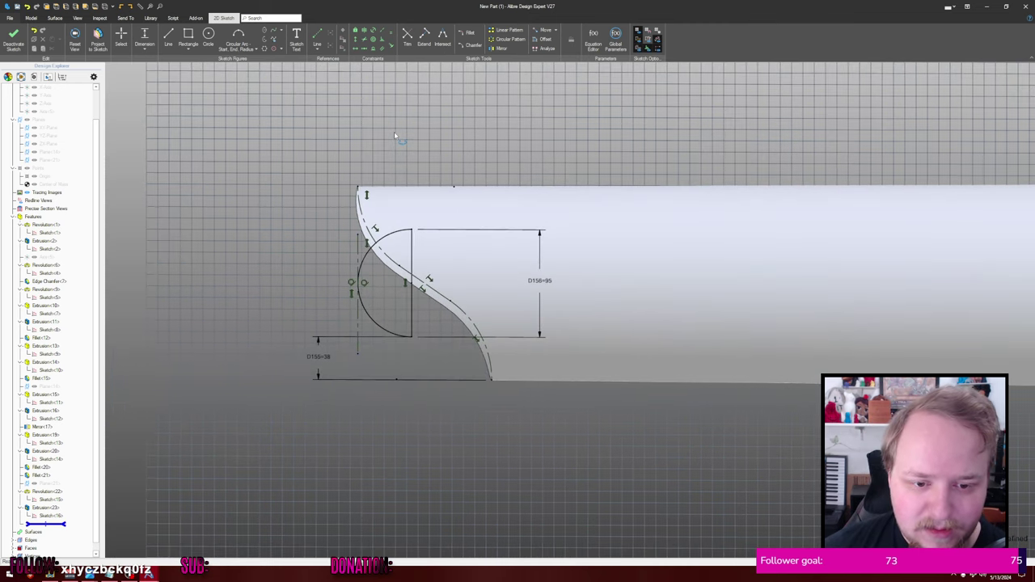
key("ctrl+z")
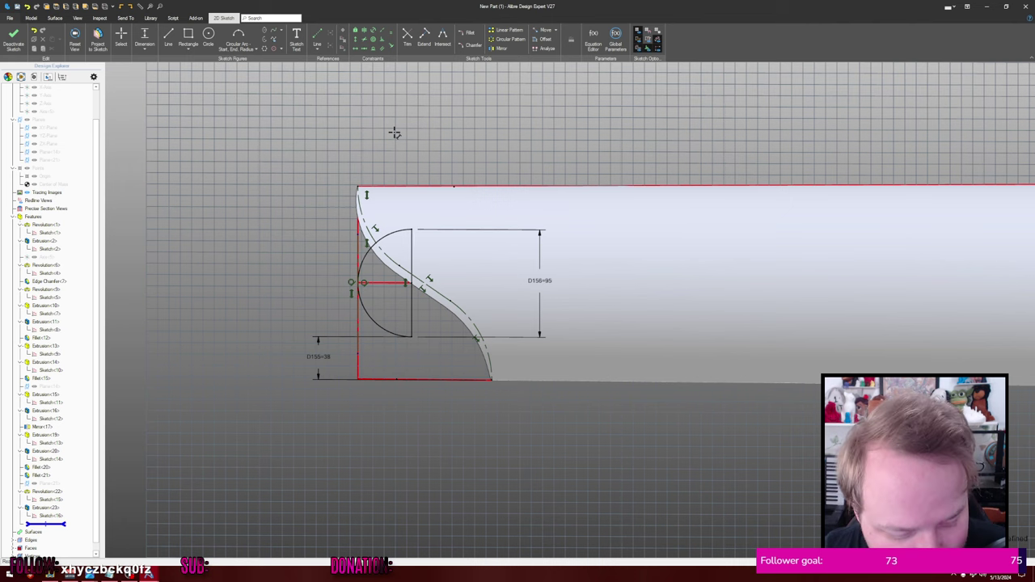
key("r")
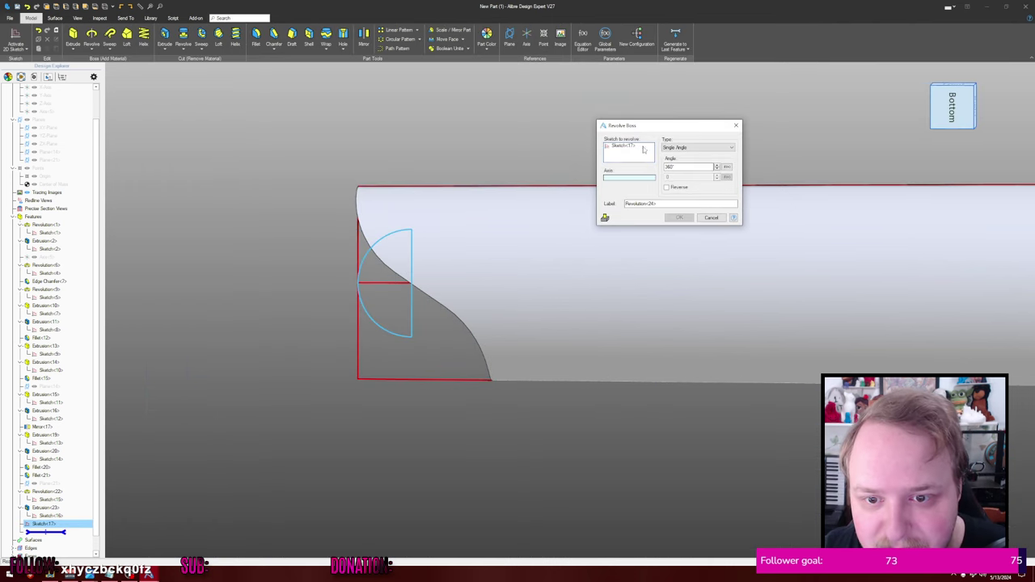
left_click(411, 305)
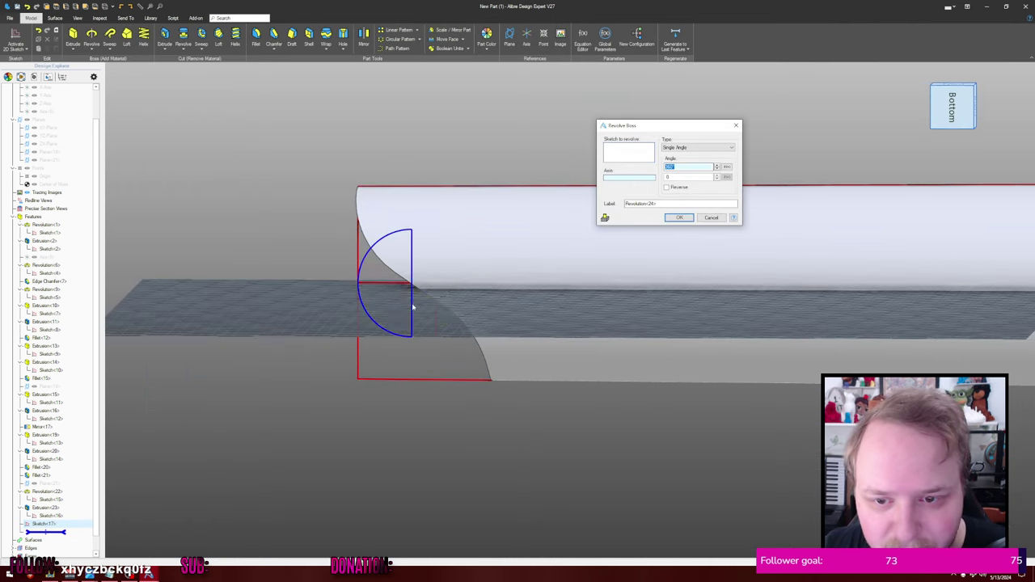
left_click(679, 218)
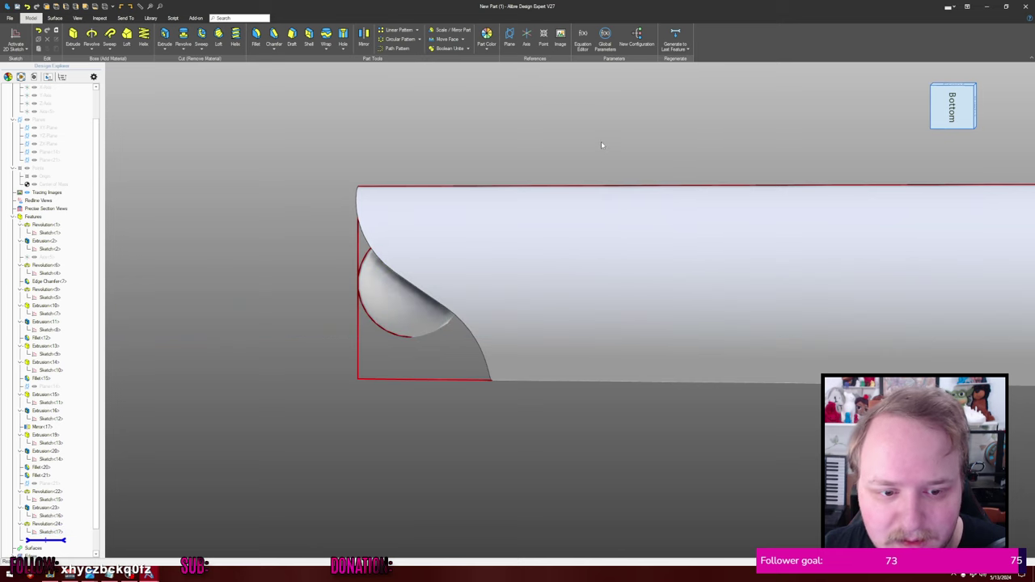
- Hide all sketches in the workspace
key("alt+s")
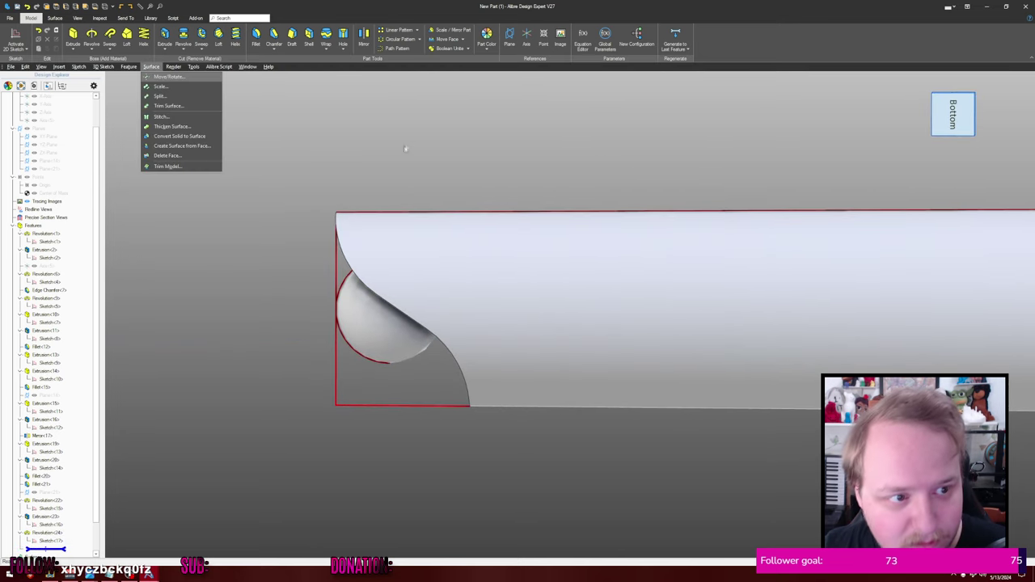
left_click(414, 143)
key("alt+u")
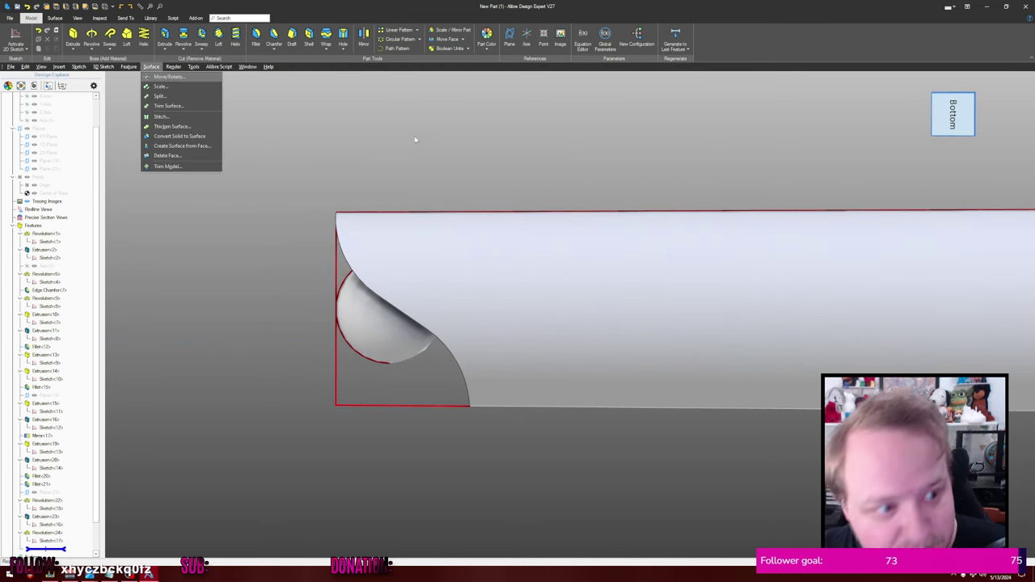
key("Escape")
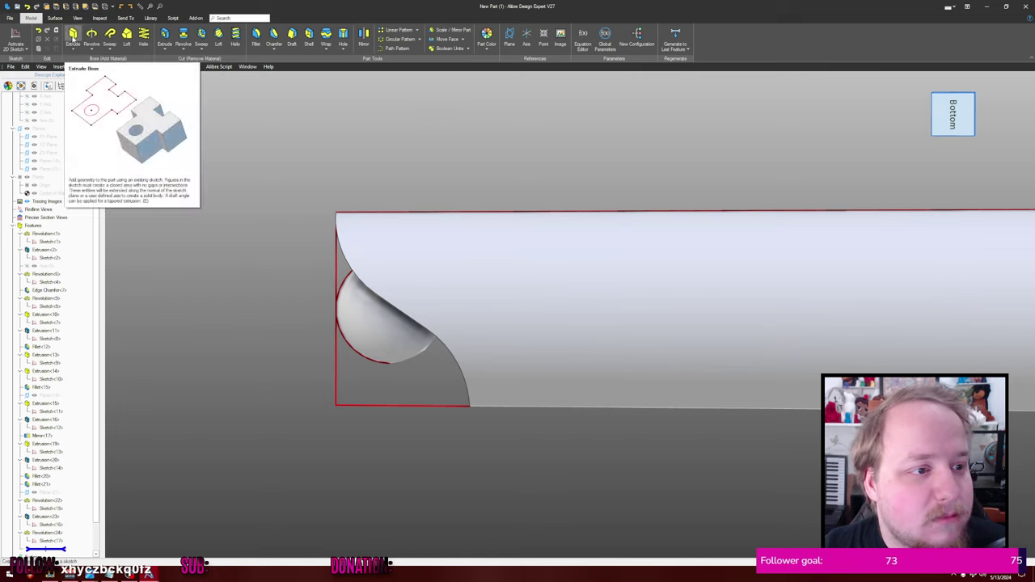
left_click(54, 18)
left_click(30, 18)
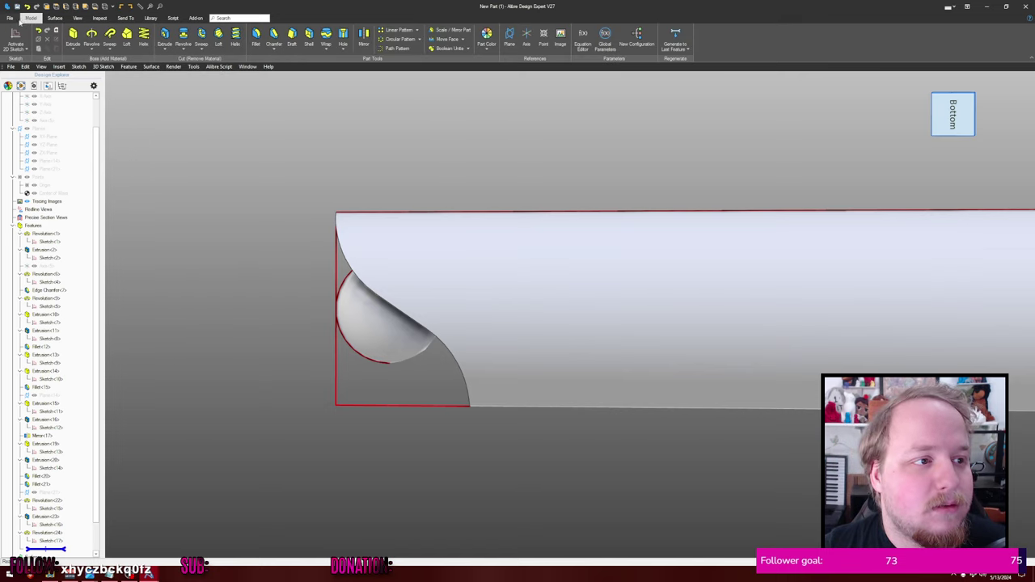
left_click(77, 18)
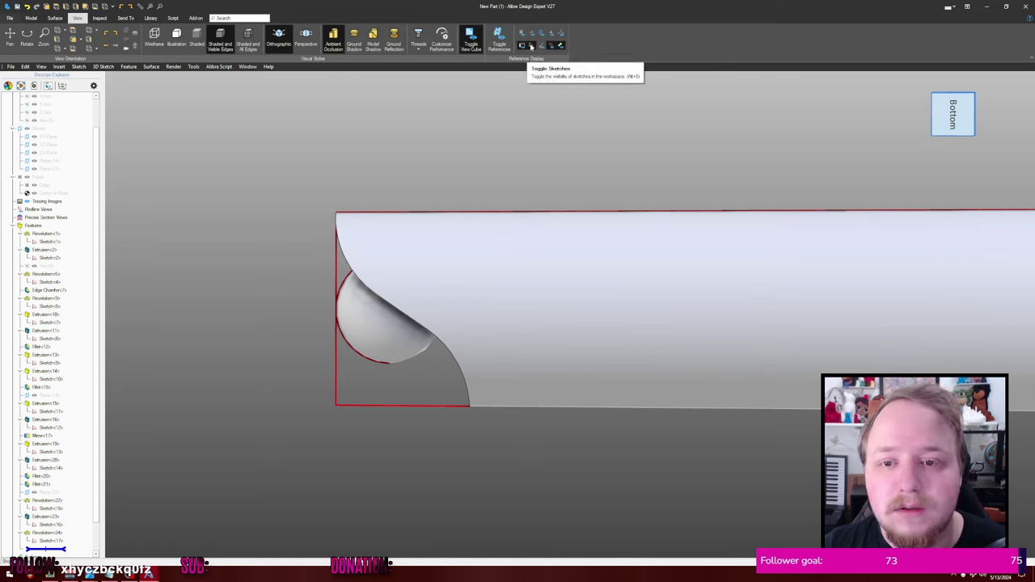
left_click(531, 46)
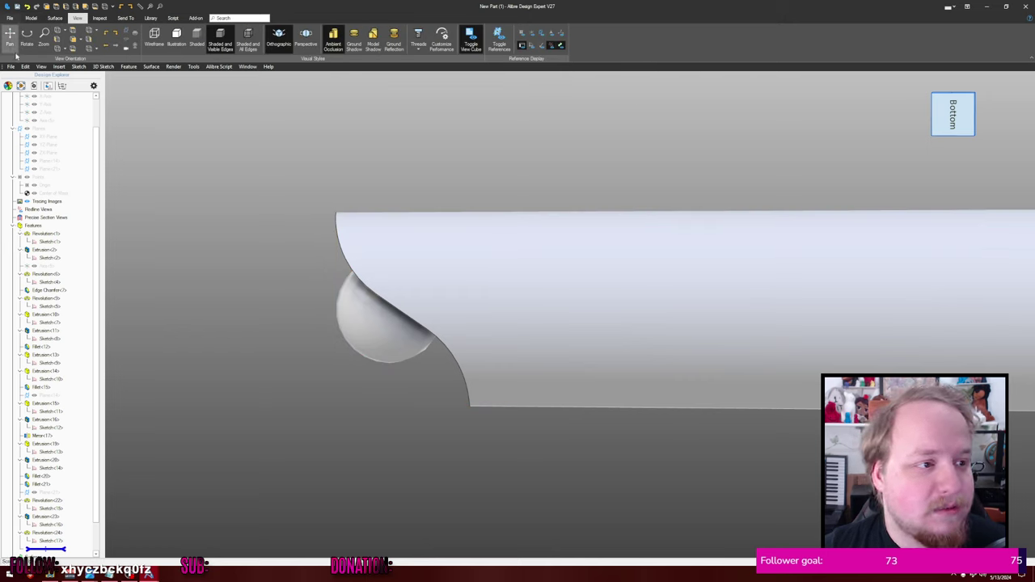
left_click(13, 18)
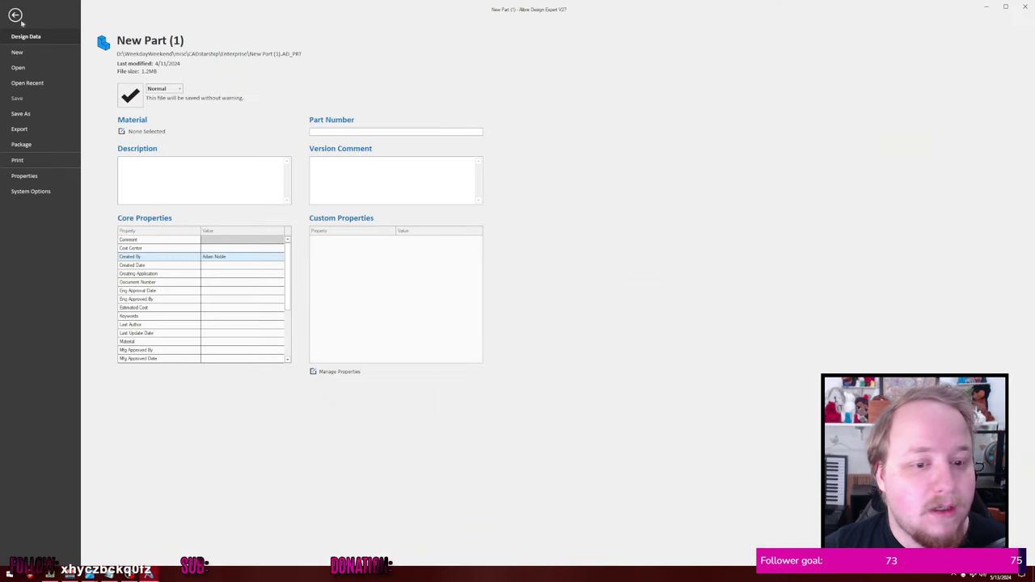
left_click(14, 14)
- Create a reference plane offset 250 mm forward, into the secondary hull, from its upper rear face
scroll(401, 133, "down", 2)
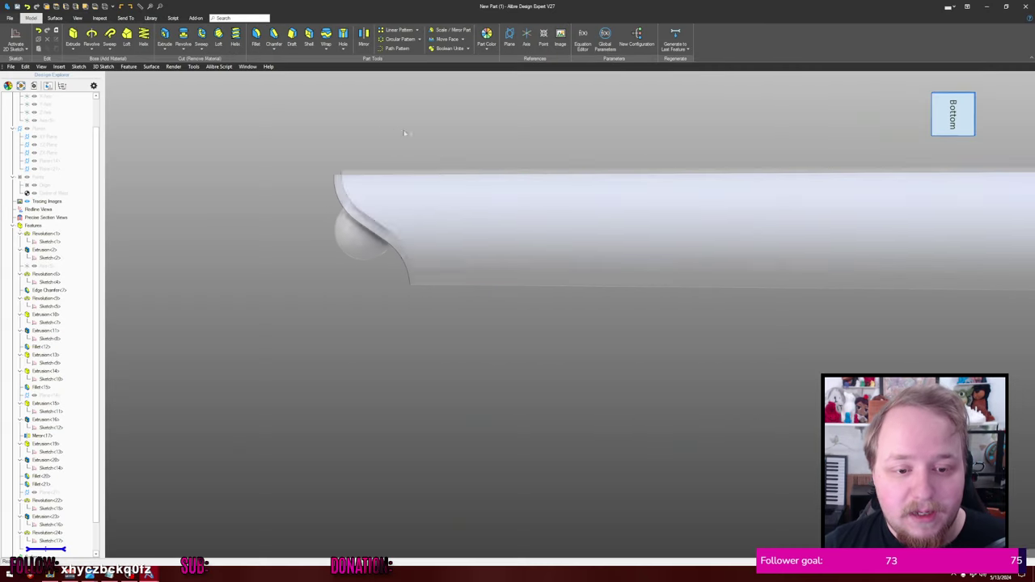
scroll(401, 134, "down", 4)
middle_click_drag(475, 175, 477, 174)
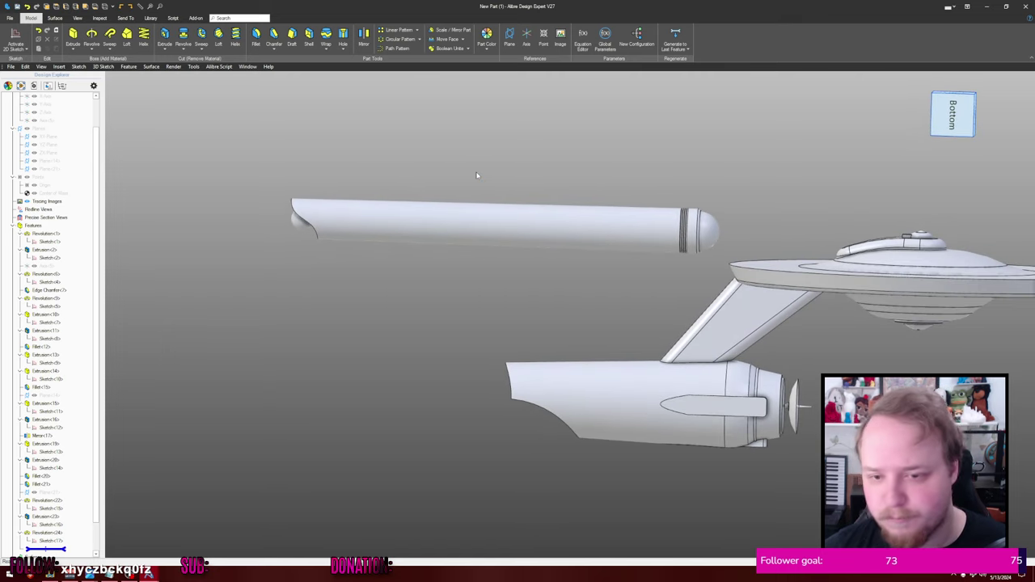
middle_click_drag(476, 176, 502, 180)
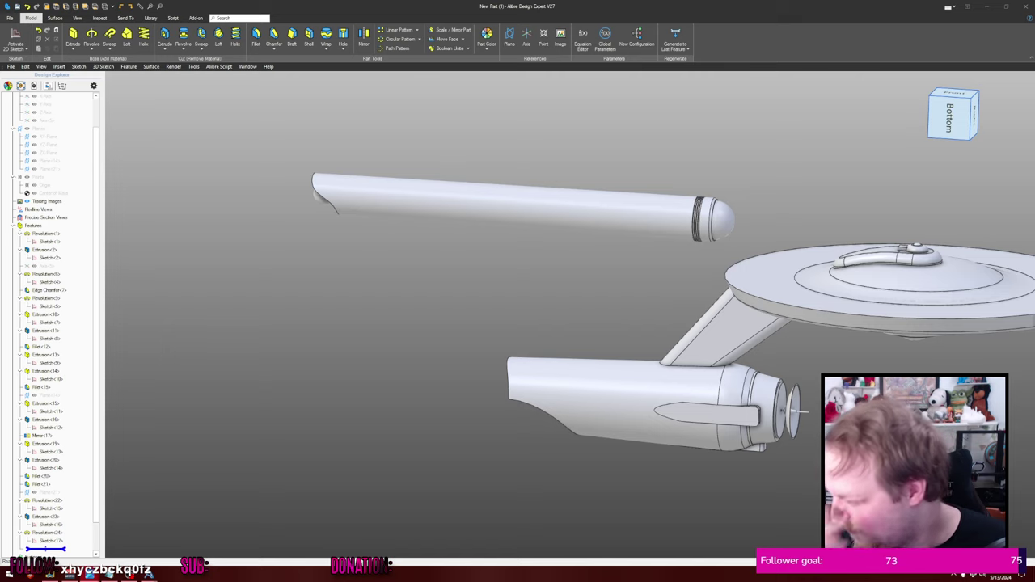
middle_click_drag(780, 181, 798, 233)
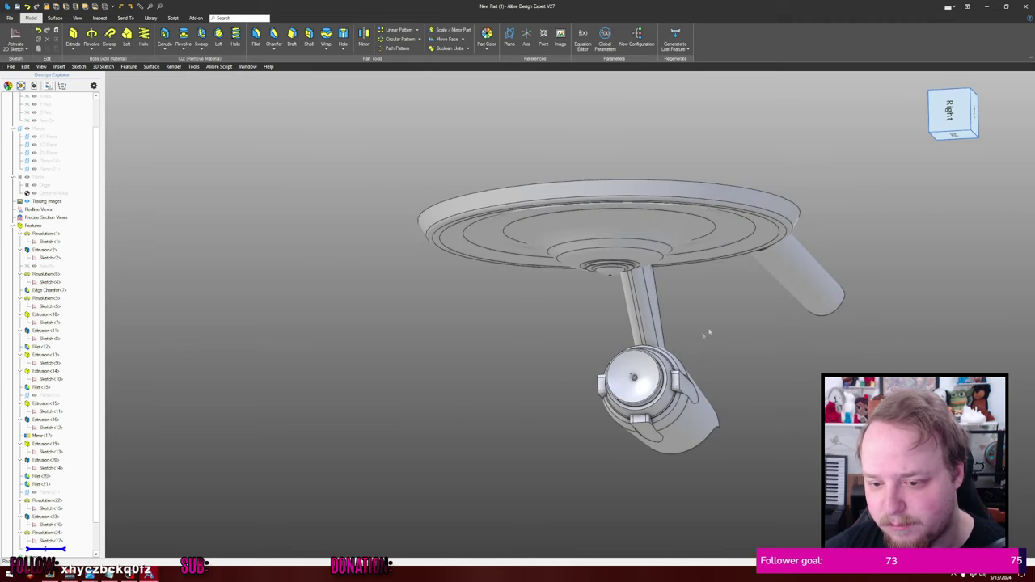
middle_click_drag(746, 334, 900, 170)
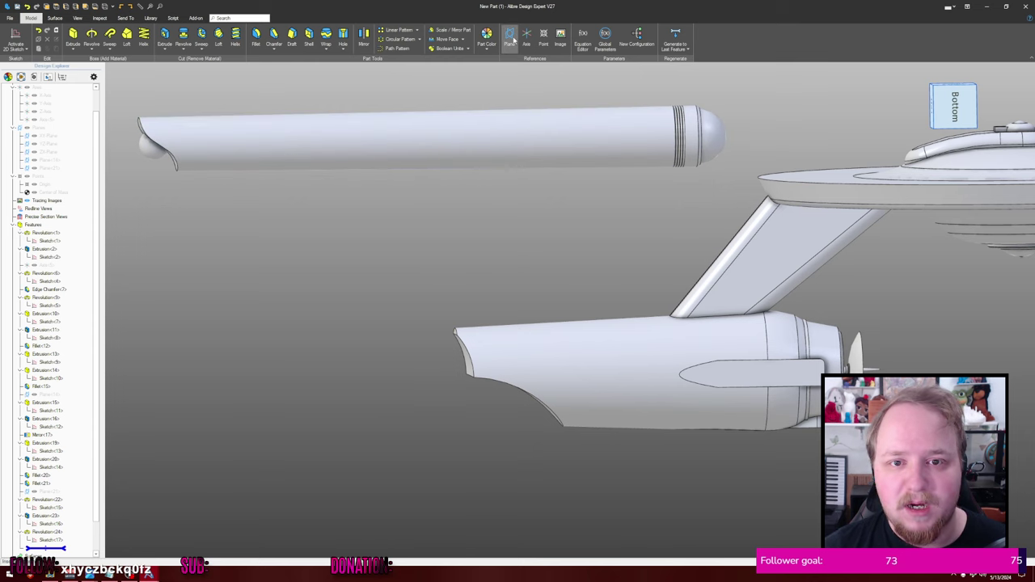
left_click(508, 37)
middle_click_drag(484, 262, 496, 275)
left_click(471, 335)
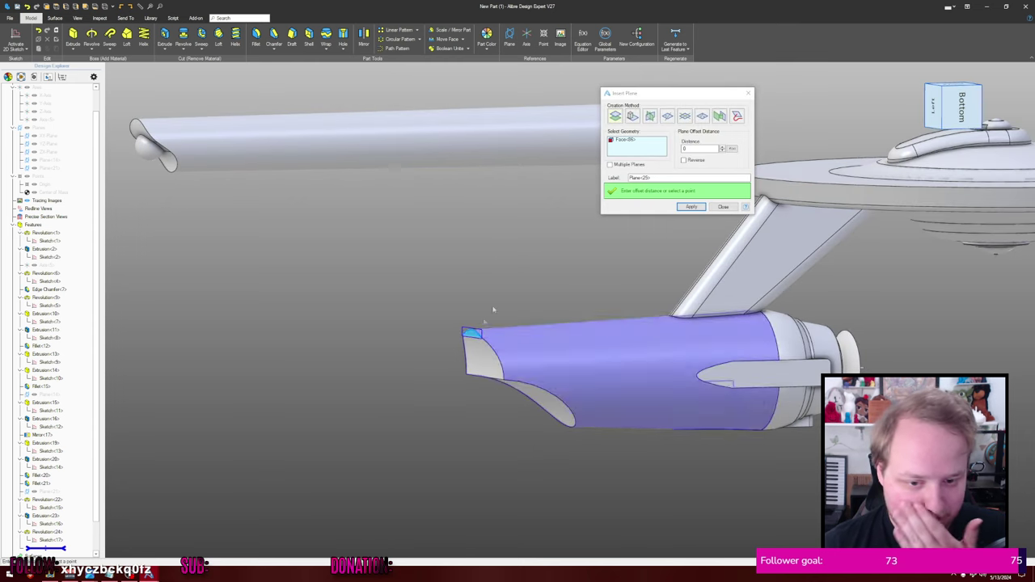
left_click(683, 149)
type("250")
left_click(670, 178)
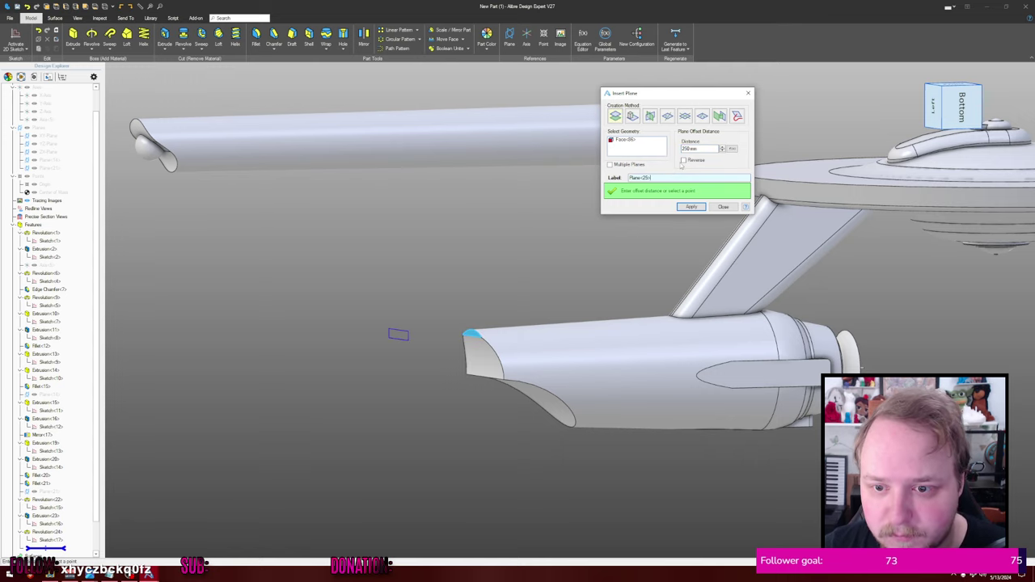
left_click(691, 206)
left_click(717, 208)
- Start a 2D sketch on the new offset plane through the secondary hull
middle_click_drag(562, 216, 565, 233)
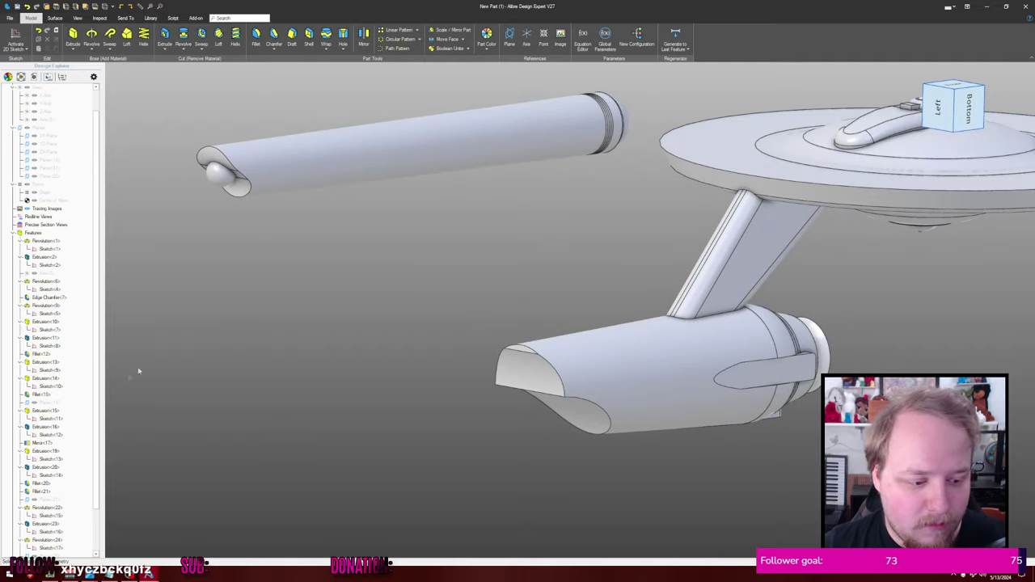
scroll(73, 380, "down", 2)
middle_click_drag(280, 341, 138, 412)
left_click(14, 37)
left_click(47, 507)
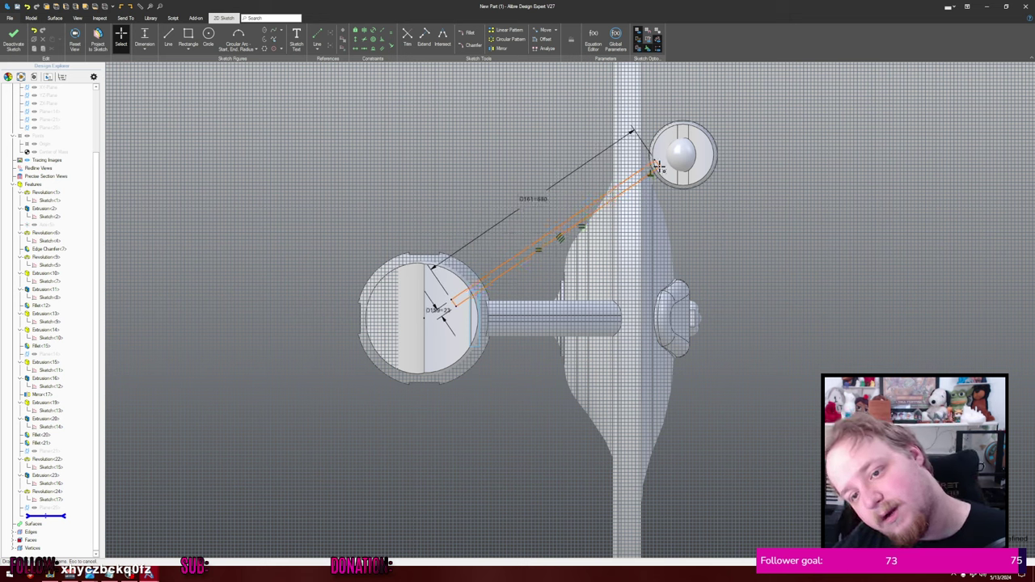
- Nudge the slanted strut rectangle's nacelle end and dimension the strut's angle to the horizontal reference line at 45°
left_click_drag(659, 167, 659, 163)
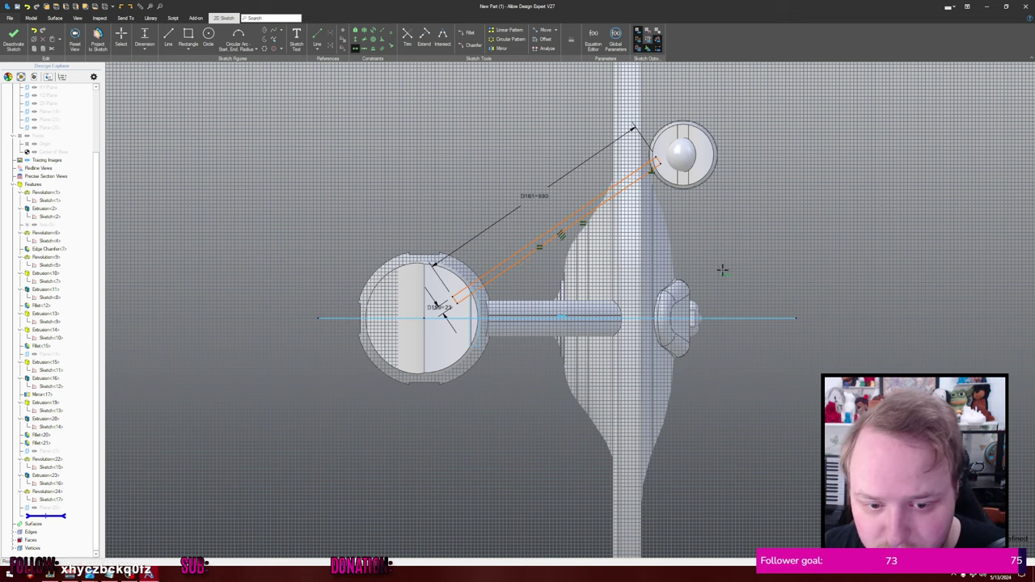
key("Escape")
key("d")
left_click(519, 260)
left_click(540, 318)
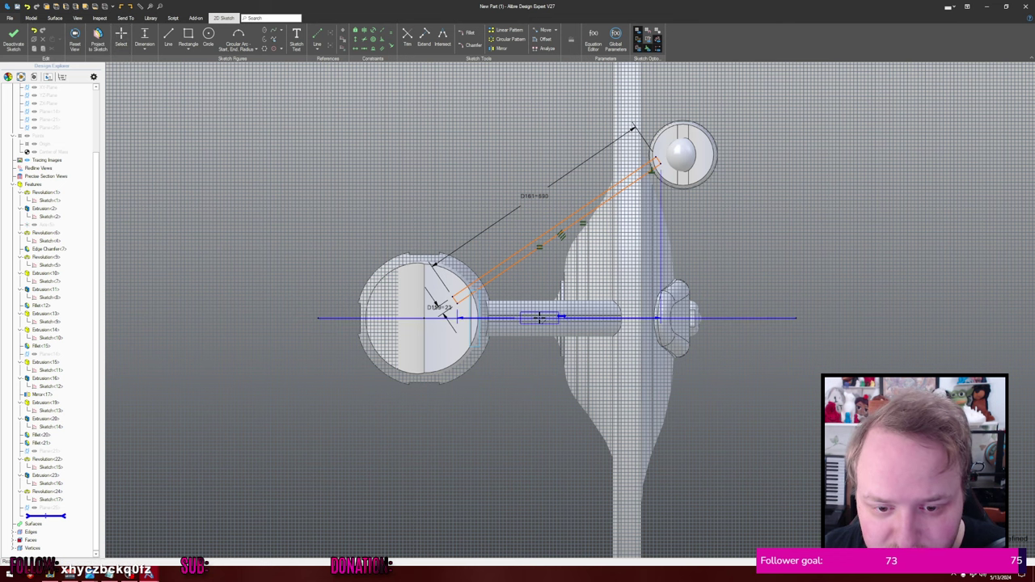
left_click(747, 274)
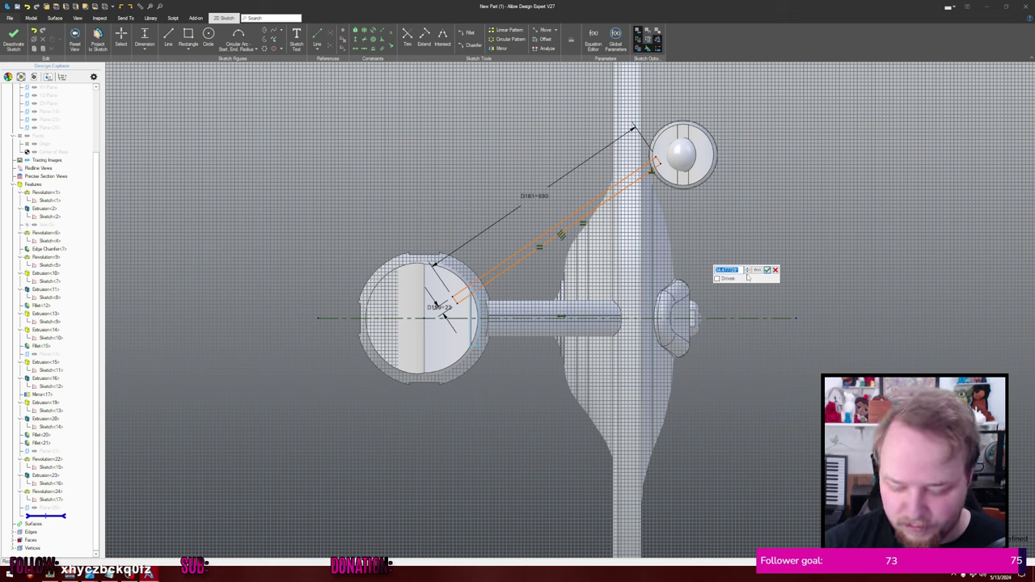
type("45")
key("Return")
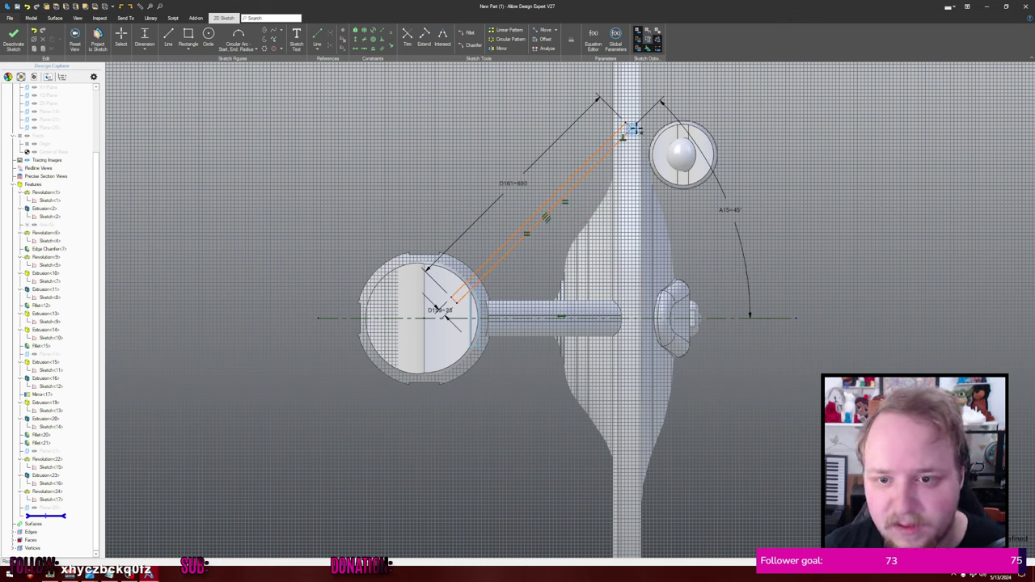
- Shift the strut rectangle toward the hull's centre and set its angle to 40°
key("Escape")
left_click_drag(632, 130, 616, 148)
double_click(732, 213)
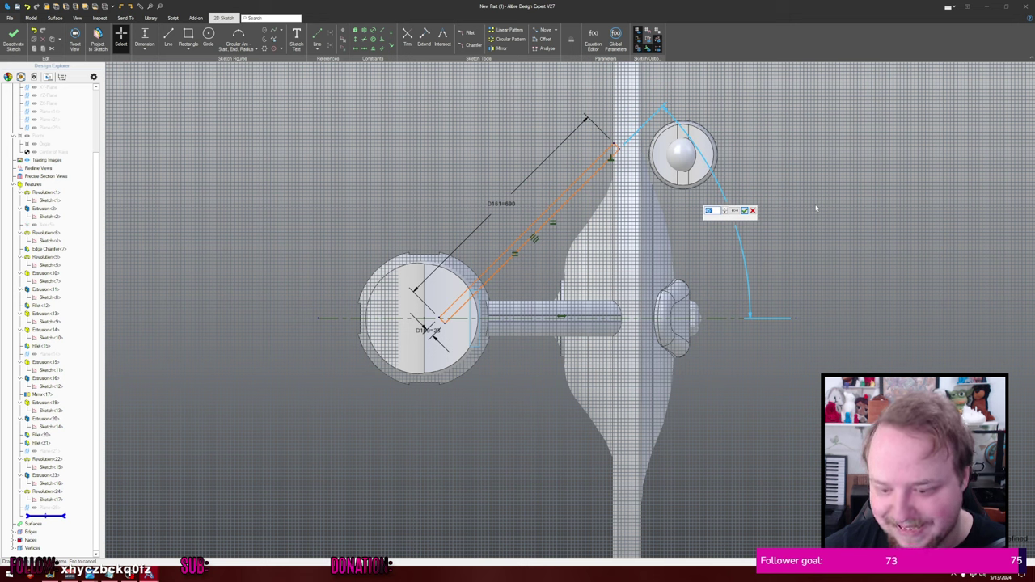
type("40")
key("Return")
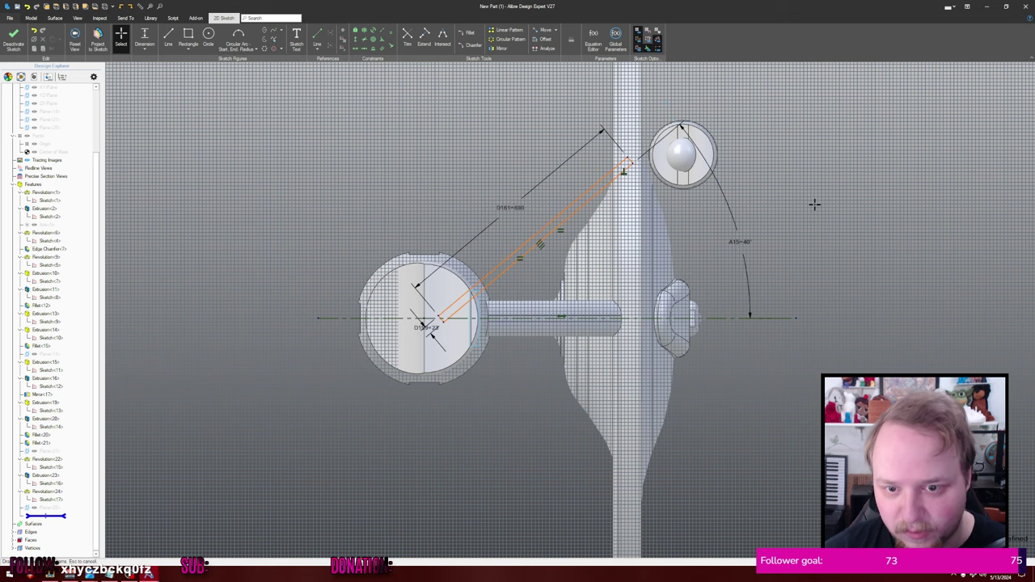
- Move the strut rectangle back toward the nacelle and set its angle to 37°
left_click_drag(659, 162, 645, 162)
double_click(741, 244)
type("37")
key("Return")
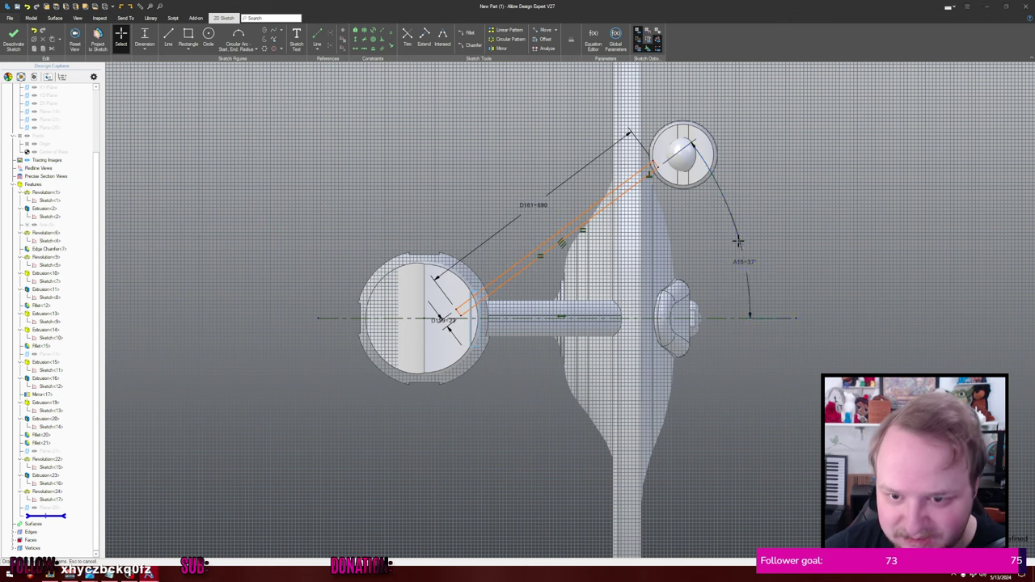
- Adjust the strut rectangle's nacelle end and set its angle to the horizontal reference line to 35°
left_click_drag(658, 168, 660, 164)
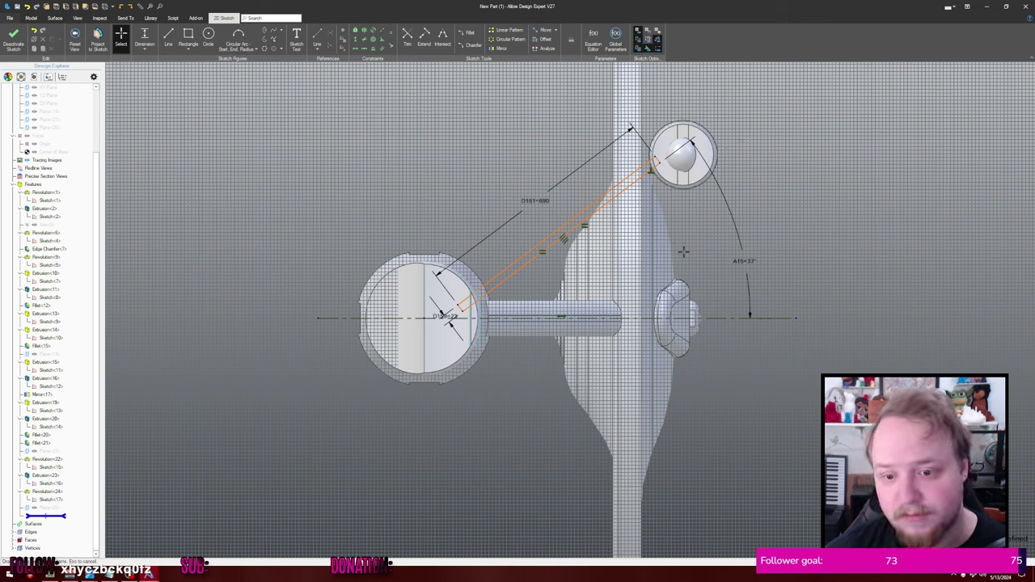
double_click(752, 261)
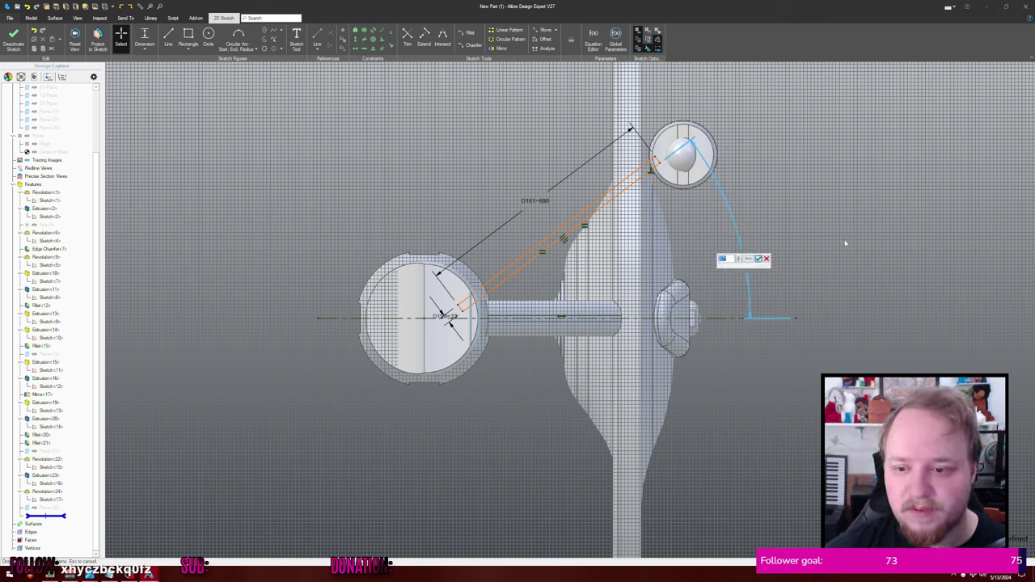
key("Return")
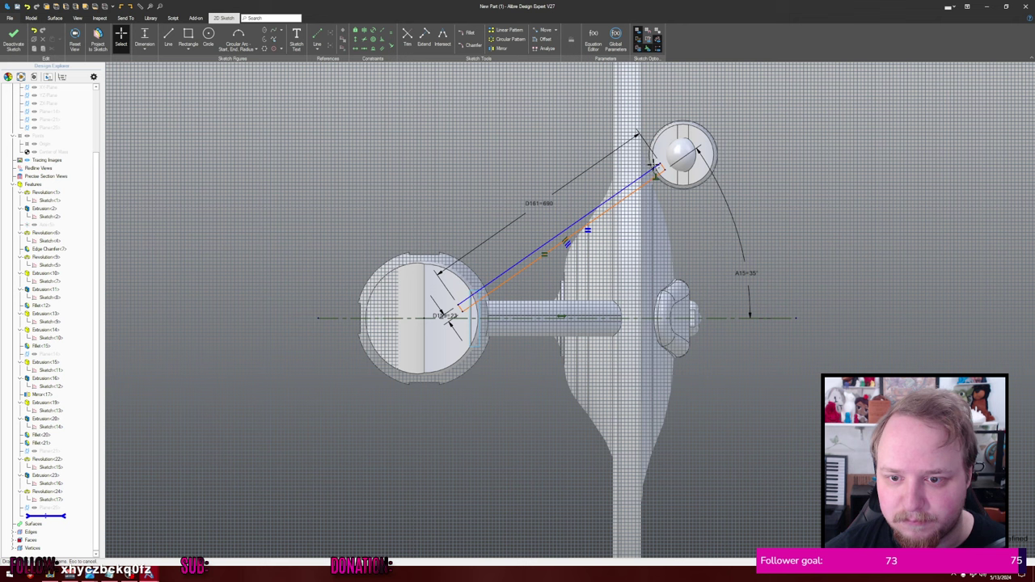
- Reposition the strut rectangle against the nacelle and dimension its hull-end corner 80 mm horizontally and 32 mm vertically from the hull's centre
left_click_drag(651, 167, 659, 167)
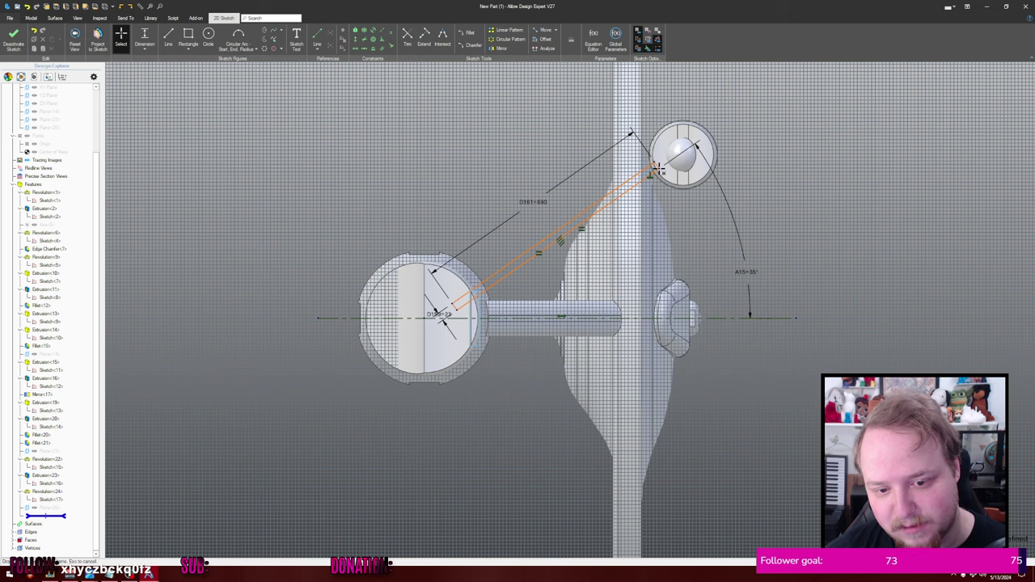
left_click_drag(659, 168, 660, 165)
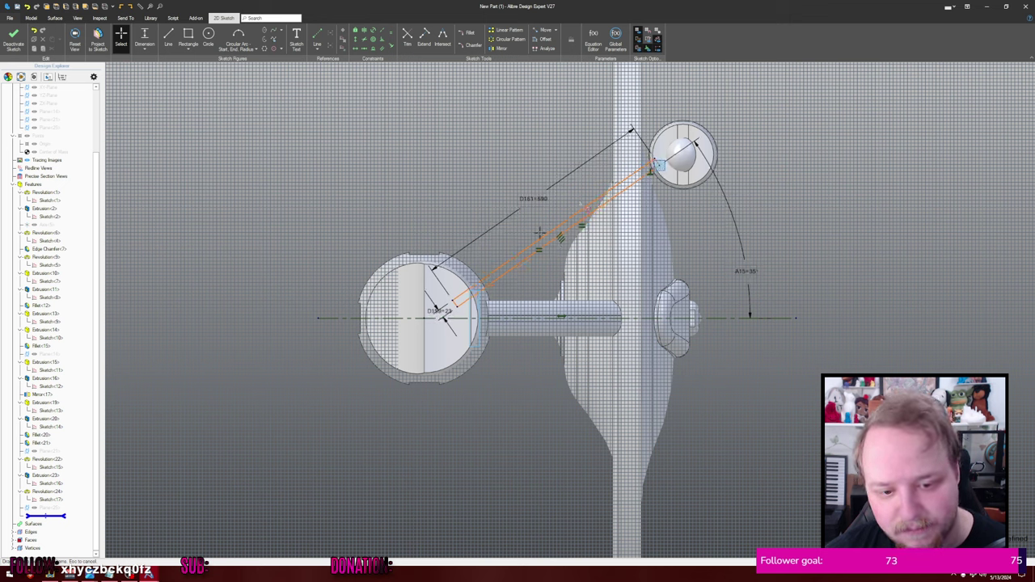
key("d")
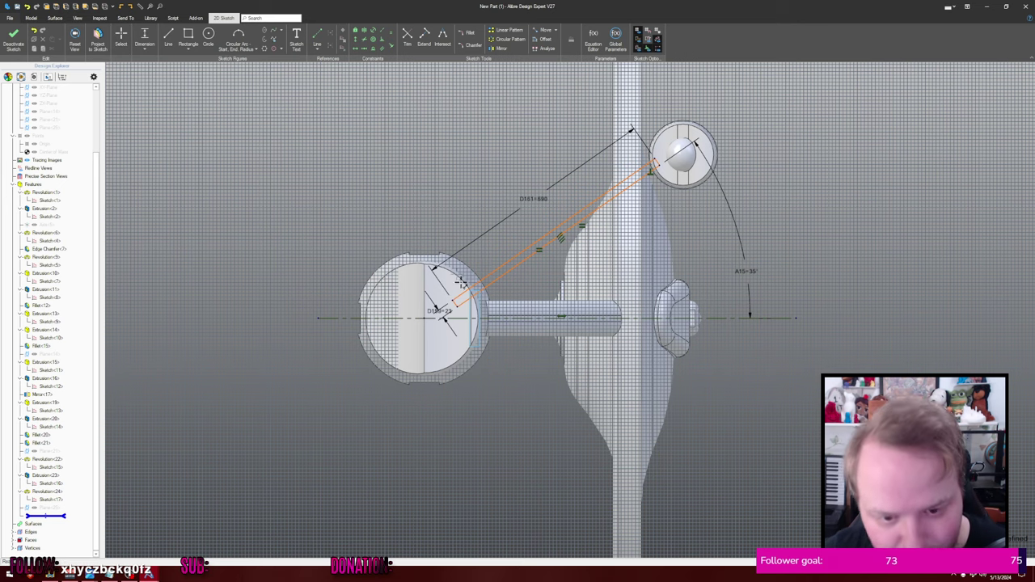
scroll(452, 303, "up", 1)
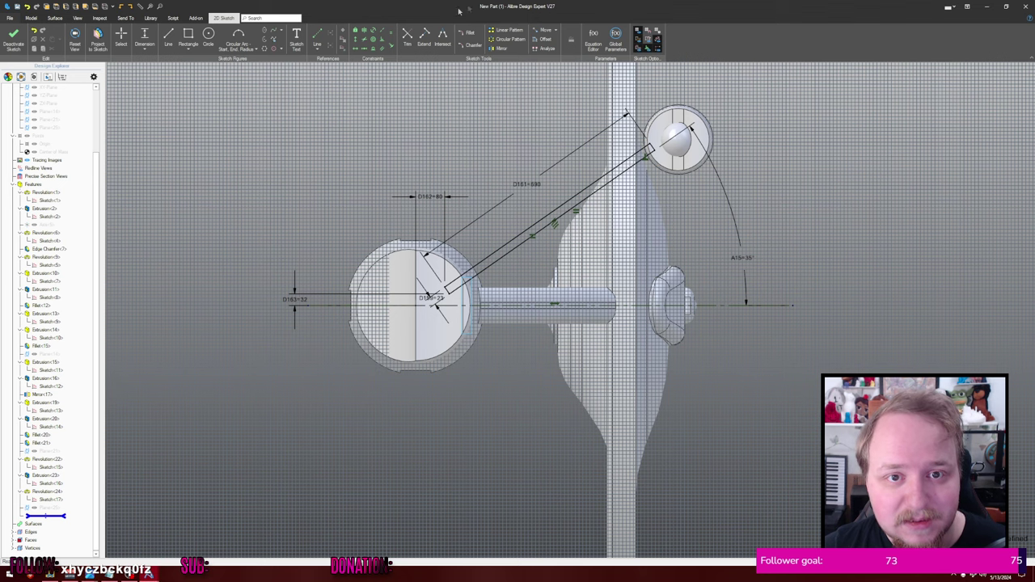
- Begin a boss extrusion of the strut sketch with a 105 mm depth in the reversed direction
key("e")
middle_click_drag(423, 169, 423, 126)
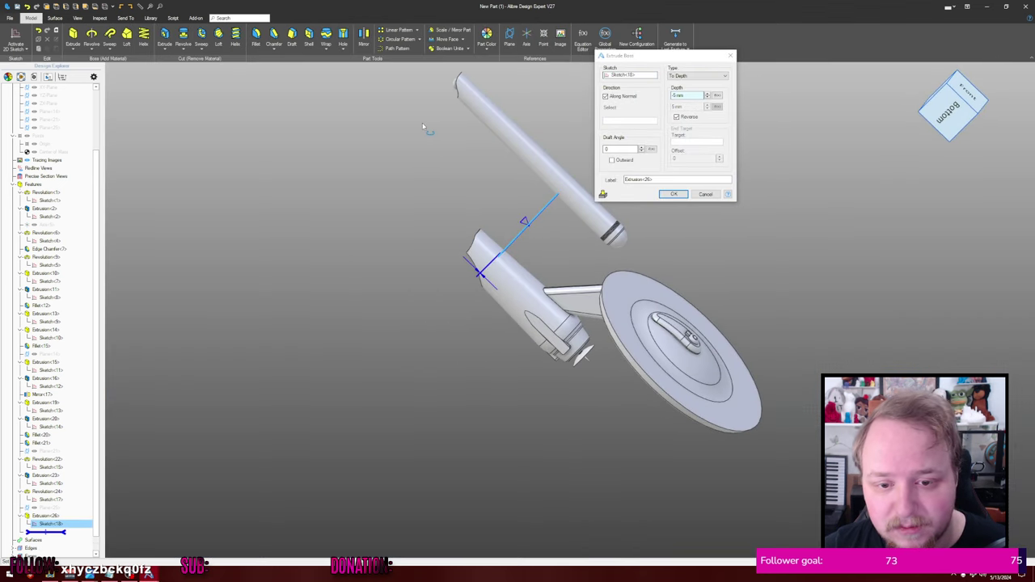
left_click_drag(685, 96, 644, 103)
type("105")
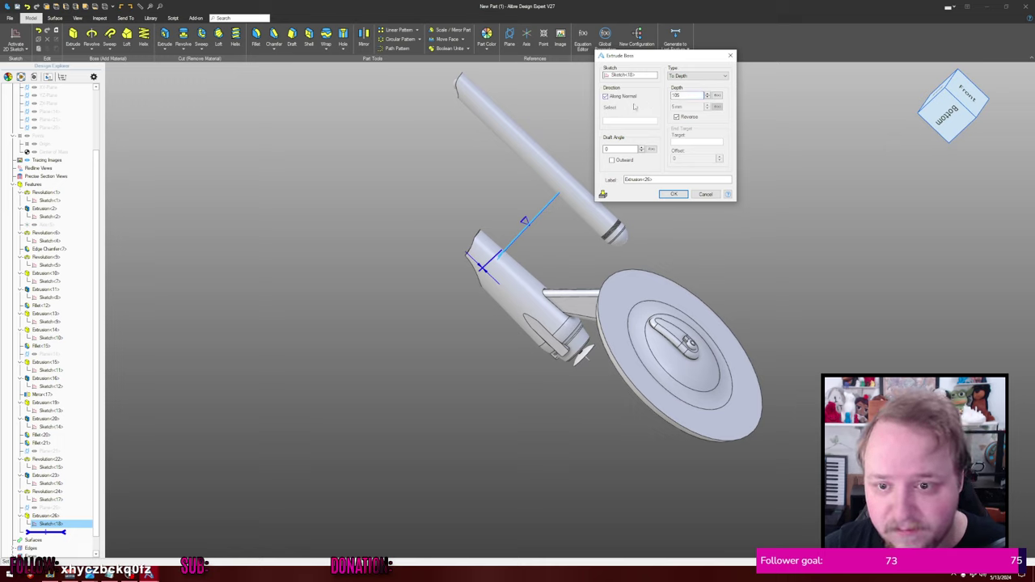
left_click(676, 179)
left_click(676, 117)
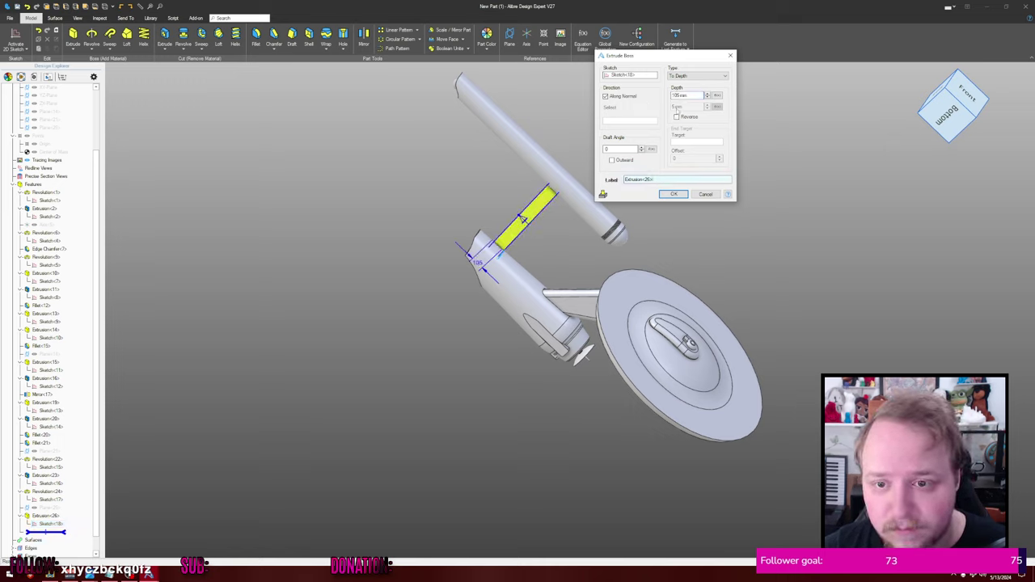
left_click(678, 118)
- Change the strut extrusion's depth to 10 mm and complete the boss
mouse_move(566, 138)
middle_mouse_down()
mouse_move(580, 150)
mouse_move(568, 144)
middle_mouse_up()
left_click_drag(696, 96, 675, 95)
type("10")
key("Return")
left_click(670, 139)
- Edit the strut's sketch, set the strut rectangle's thickness to 30 mm and exit the sketch
middle_click_drag(669, 140, 696, 144)
right_click_drag(696, 144, 700, 148)
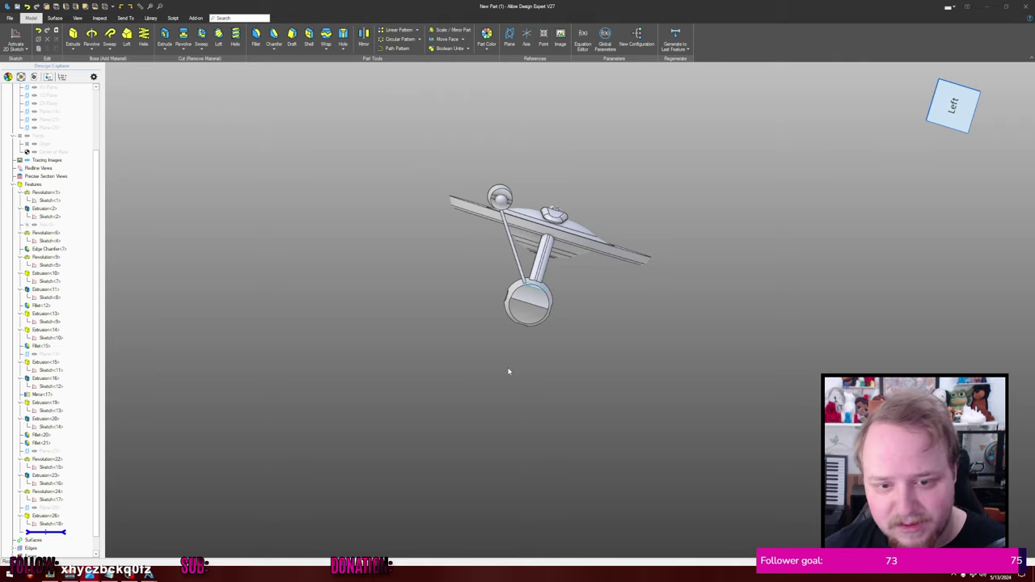
scroll(323, 375, "up", 2)
right_click(59, 524)
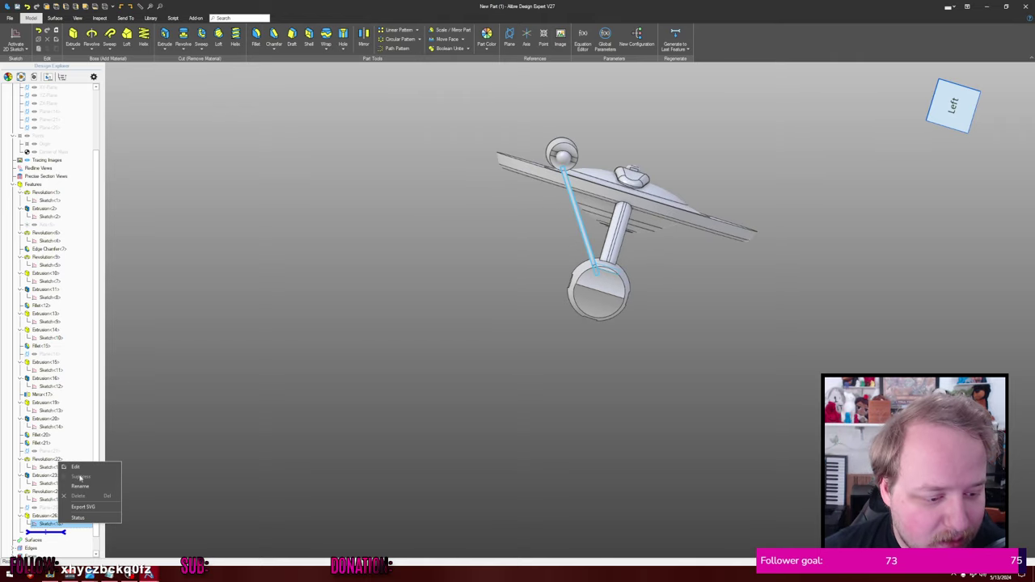
left_click(76, 467)
scroll(536, 374, "up", 5)
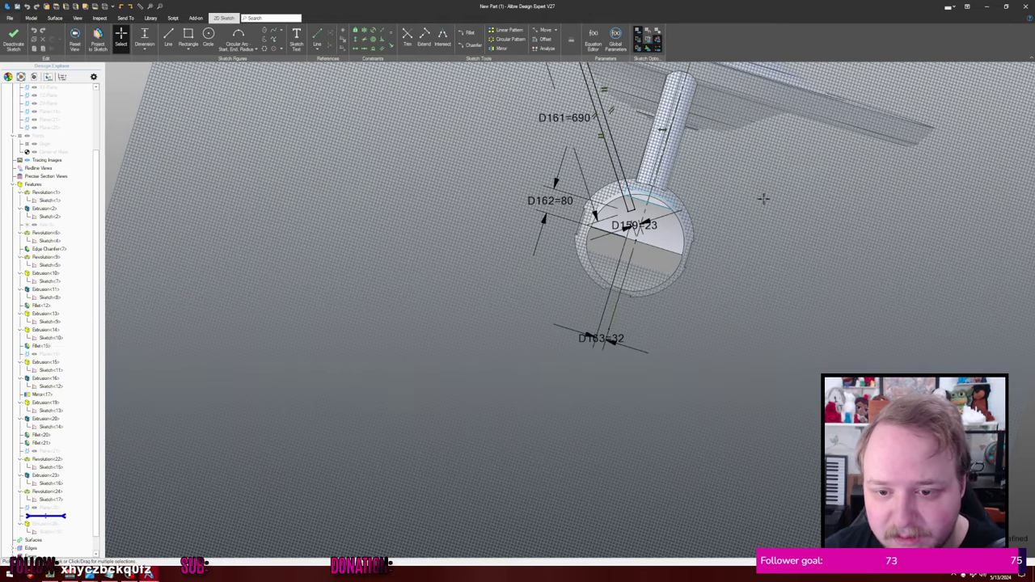
middle_click_drag(642, 225, 548, 295)
scroll(548, 296, "up", 2)
left_click_drag(595, 288, 651, 297)
double_click(651, 297)
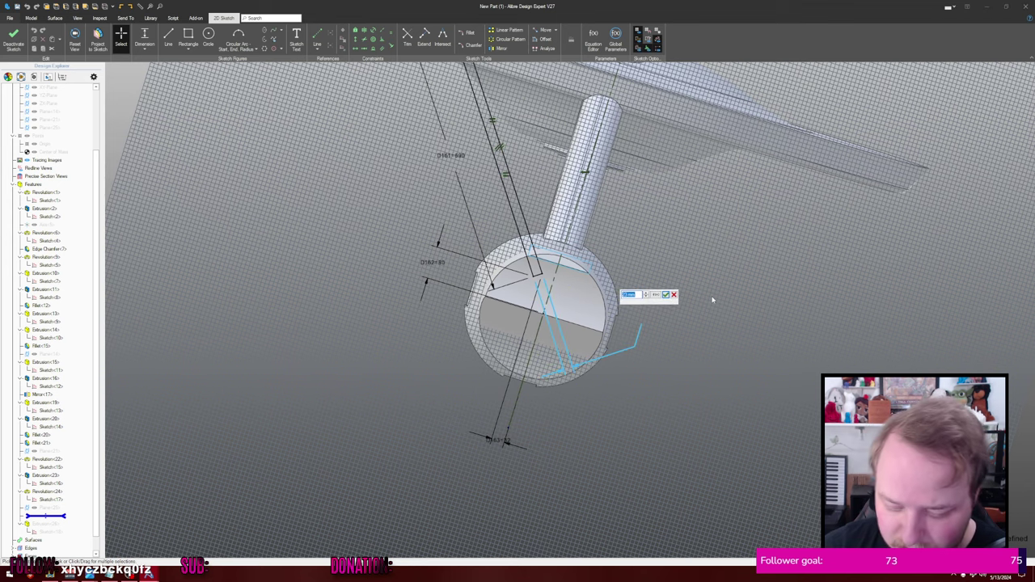
type("30")
key("Return")
mouse_move(691, 249)
middle_mouse_down()
mouse_move(687, 363)
mouse_move(691, 355)
middle_mouse_up()
key("Escape")
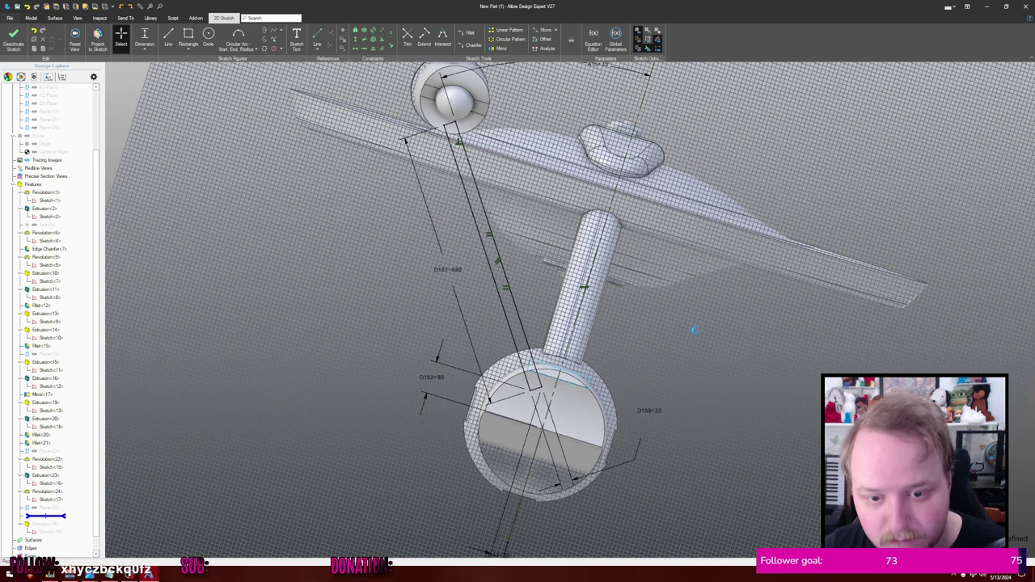
mouse_move(709, 340)
middle_mouse_down()
mouse_move(706, 327)
mouse_move(710, 344)
mouse_move(695, 335)
mouse_move(687, 217)
mouse_move(671, 220)
mouse_move(767, 204)
middle_mouse_up()
scroll(709, 336, "down", 3)
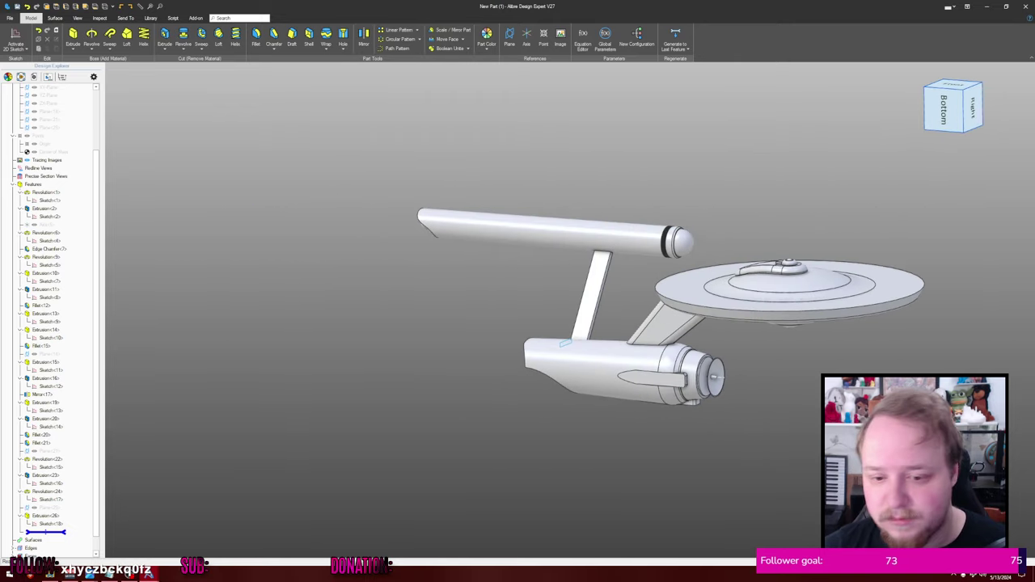
- Show the reference planes and set up a feature mirror of the nacelle body and strut about the ZX-Plane
key("ctrl+shift+p")
key("ctrl+shift+p")
middle_click_drag(734, 171, 582, 147)
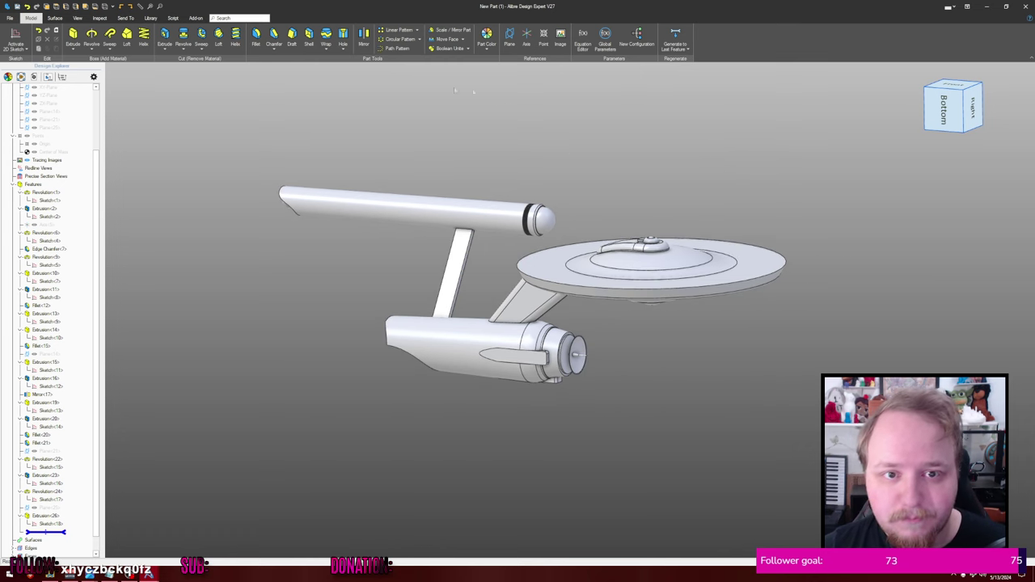
middle_click_drag(453, 122, 472, 102)
key("ctrl+shift+p")
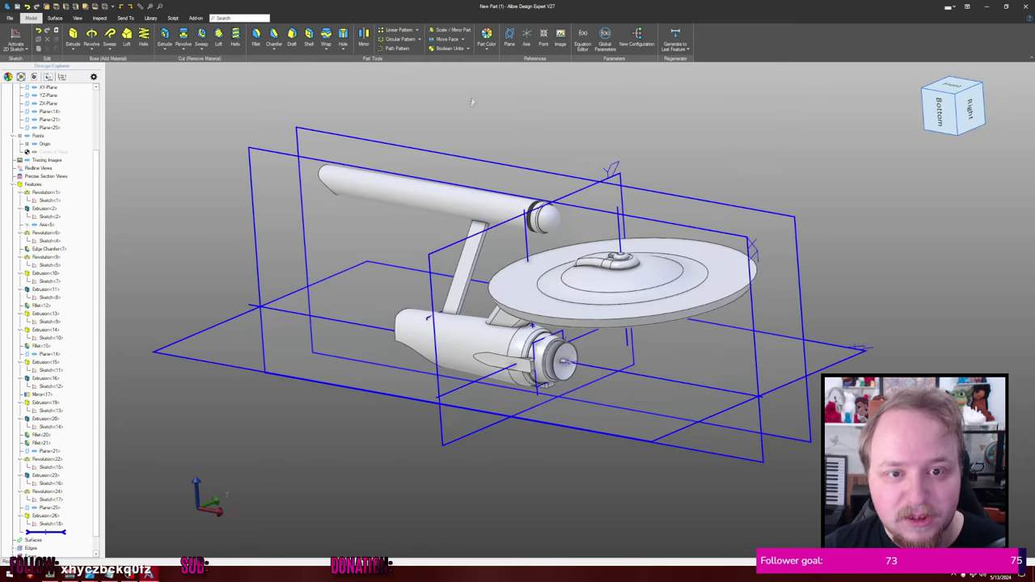
left_click(363, 37)
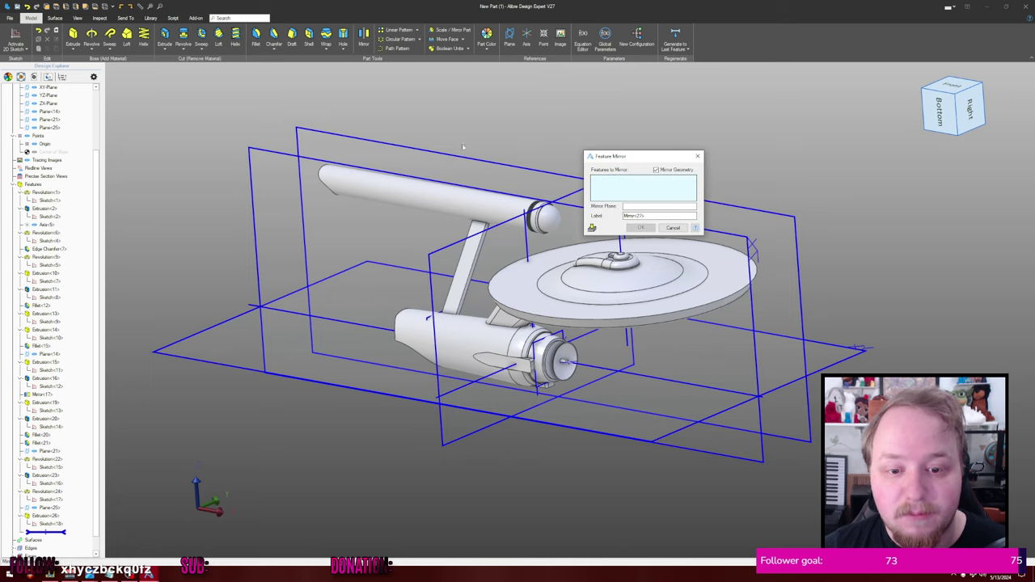
left_click(477, 208)
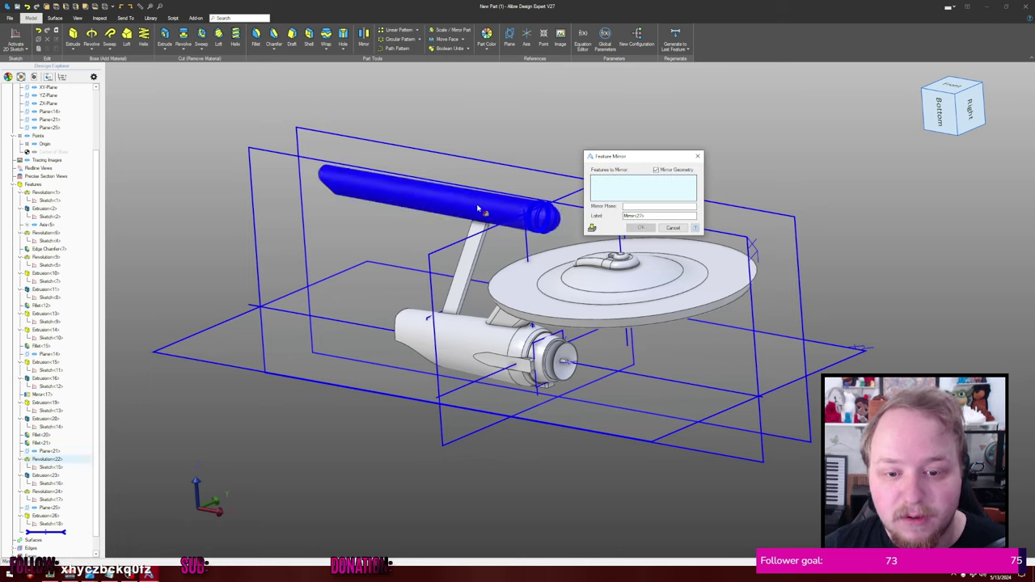
left_click(474, 254)
left_click(637, 207)
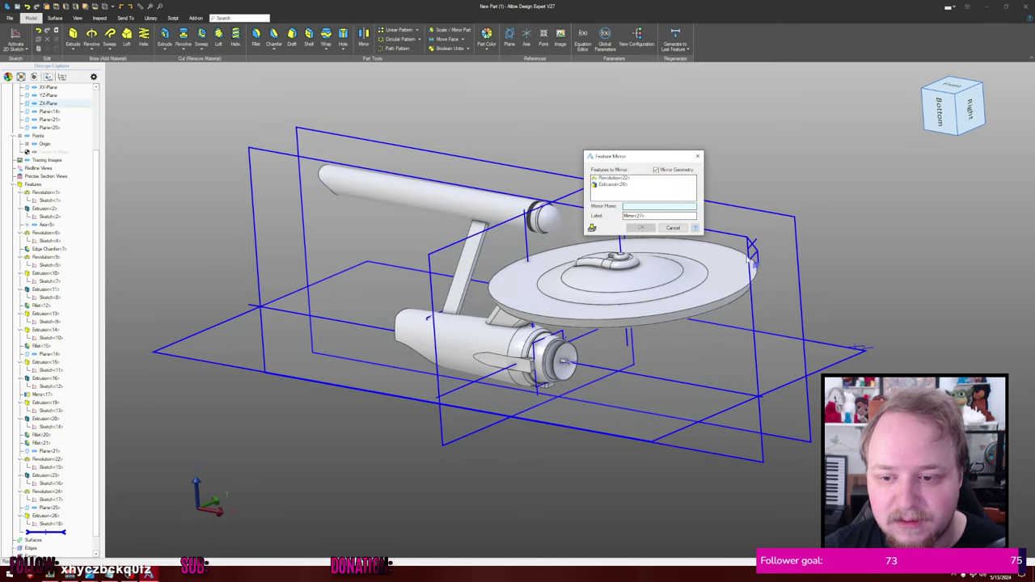
left_click(751, 245)
- Add the nacelle's rear end cut and rear sphere to the mirror, complete it and hide the reference planes
mouse_move(753, 189)
middle_mouse_down()
mouse_move(765, 173)
mouse_move(768, 189)
middle_mouse_up()
left_click(639, 194)
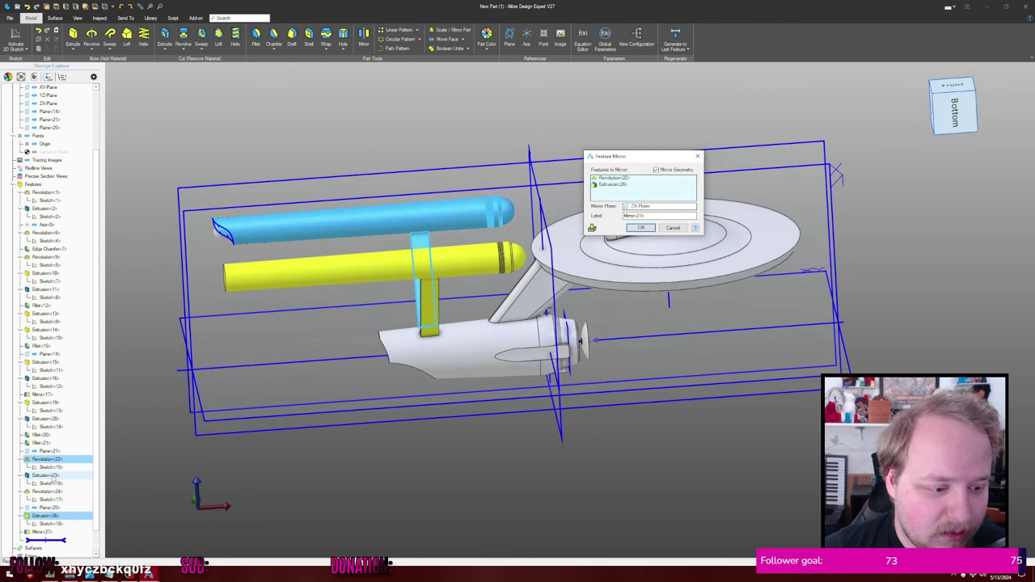
left_click(49, 476)
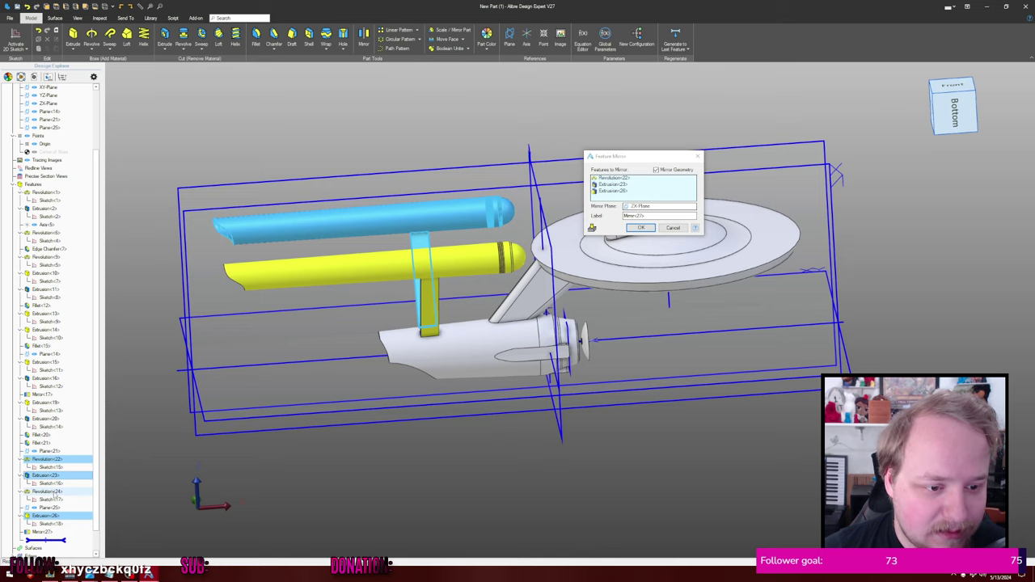
left_click(50, 492)
left_click(640, 228)
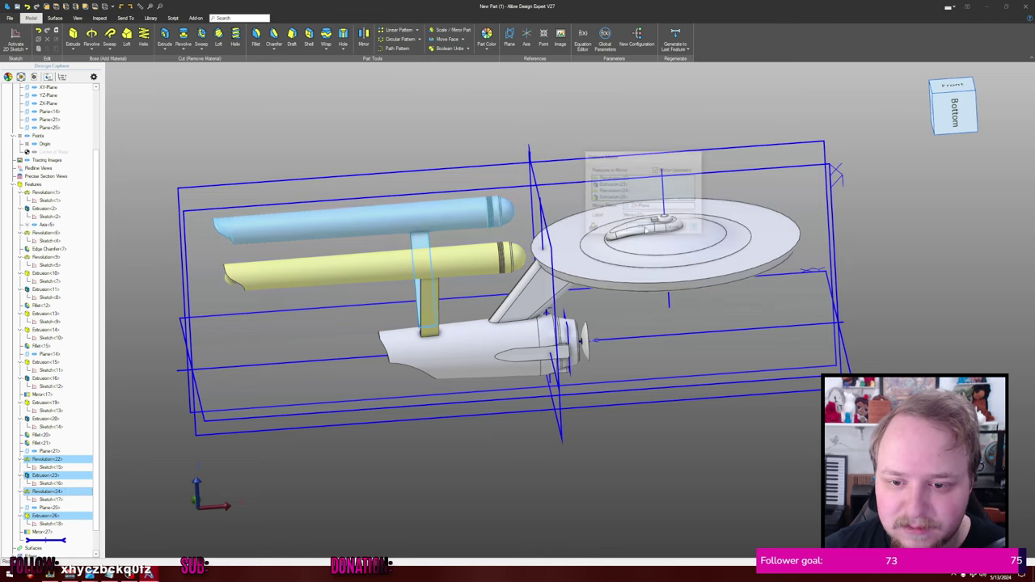
left_click(843, 182)
middle_click_drag(861, 184, 885, 183)
key("ctrl+shift+r")
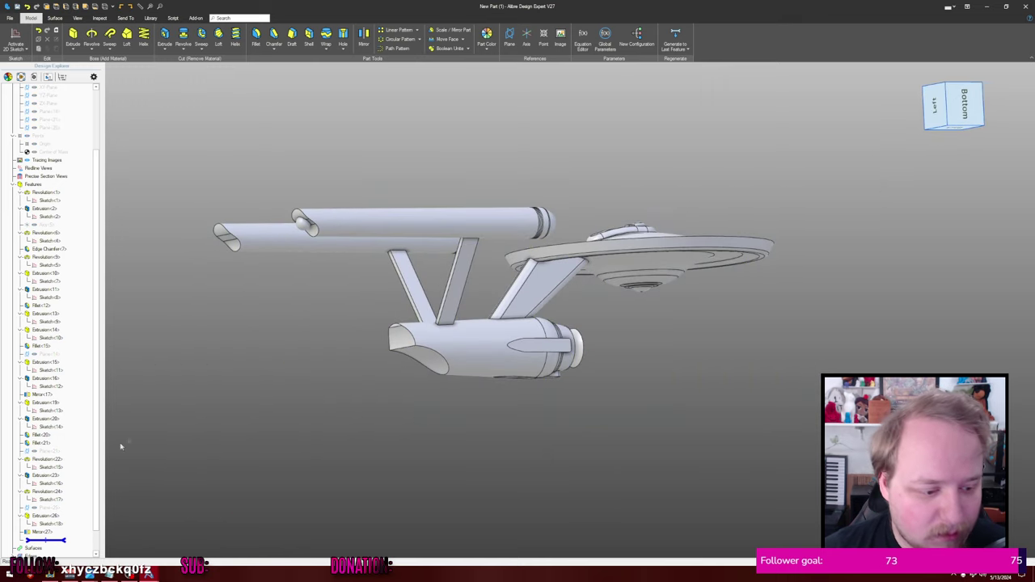
- Undo the mirror of the nacelle, its end cut, rear sphere and strut
middle_click_drag(180, 419, 185, 439)
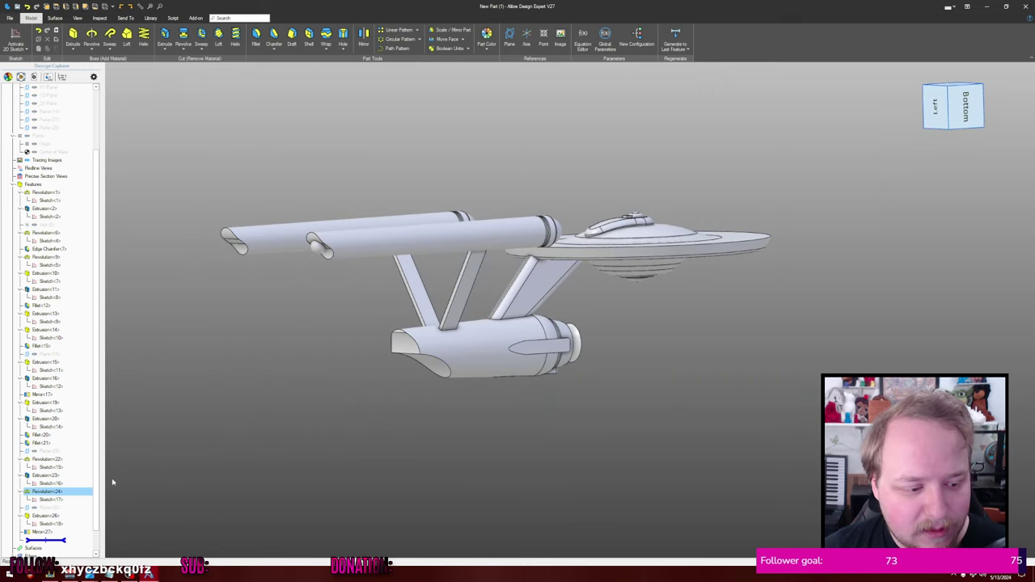
left_click(50, 491)
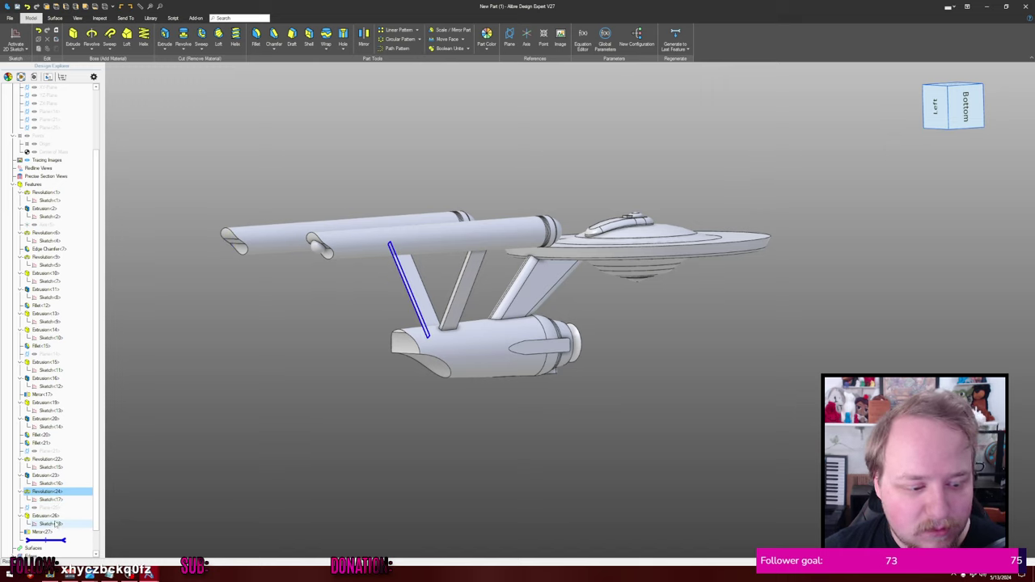
key("ctrl+z")
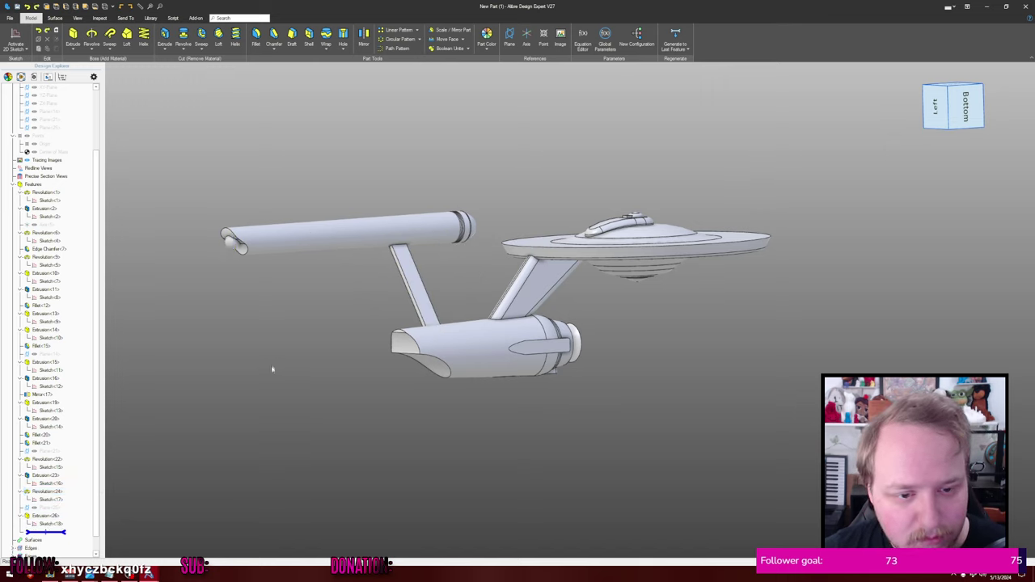
- Show the reference planes and mirror the nacelle body, its rear end cut and the strut about the ZX-Plane, leaving out the rear sphere
middle_click_drag(284, 329, 261, 356)
key("ctrl+shift+c")
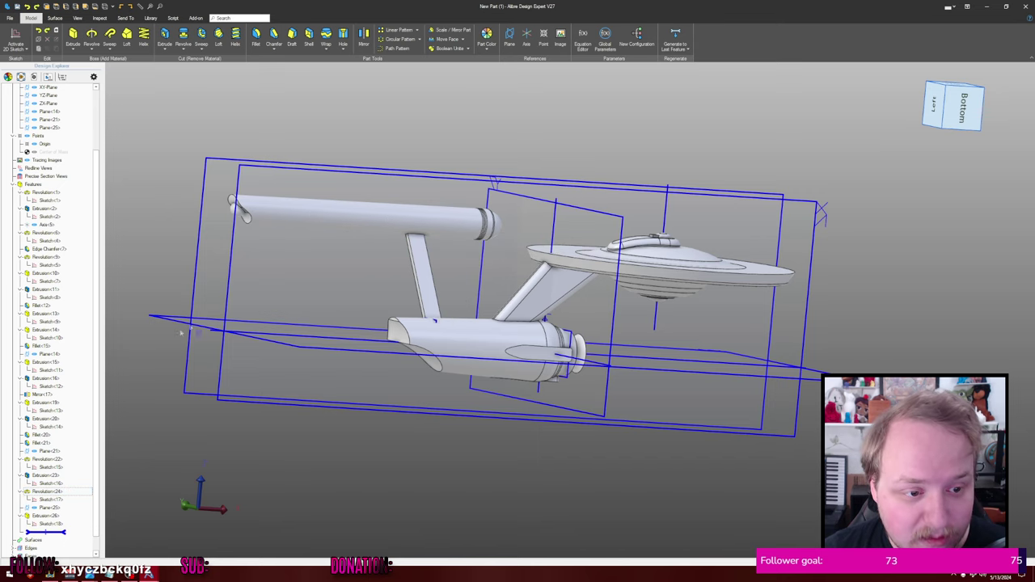
middle_click_drag(149, 194, 341, 109)
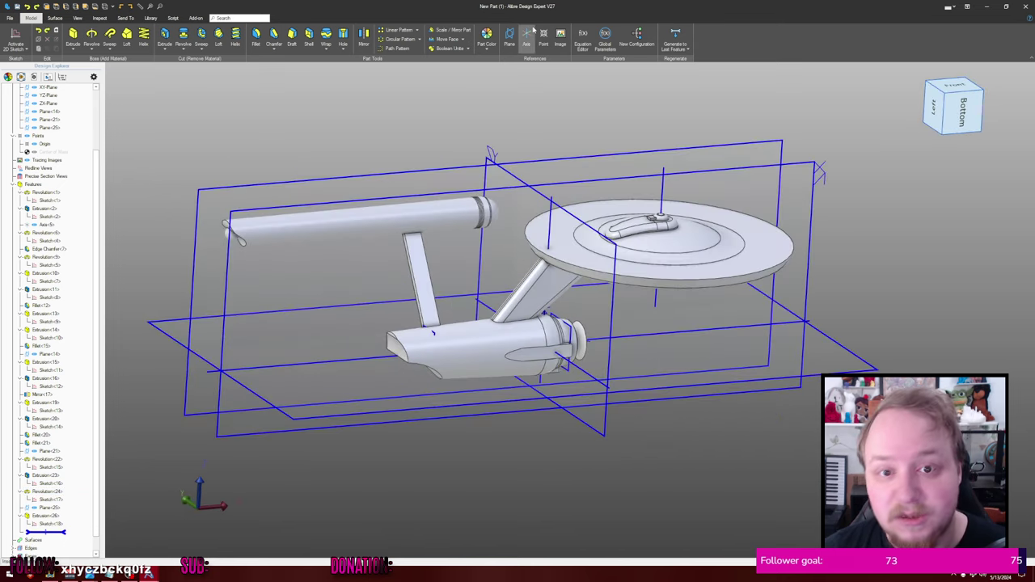
middle_click_drag(591, 72, 614, 88)
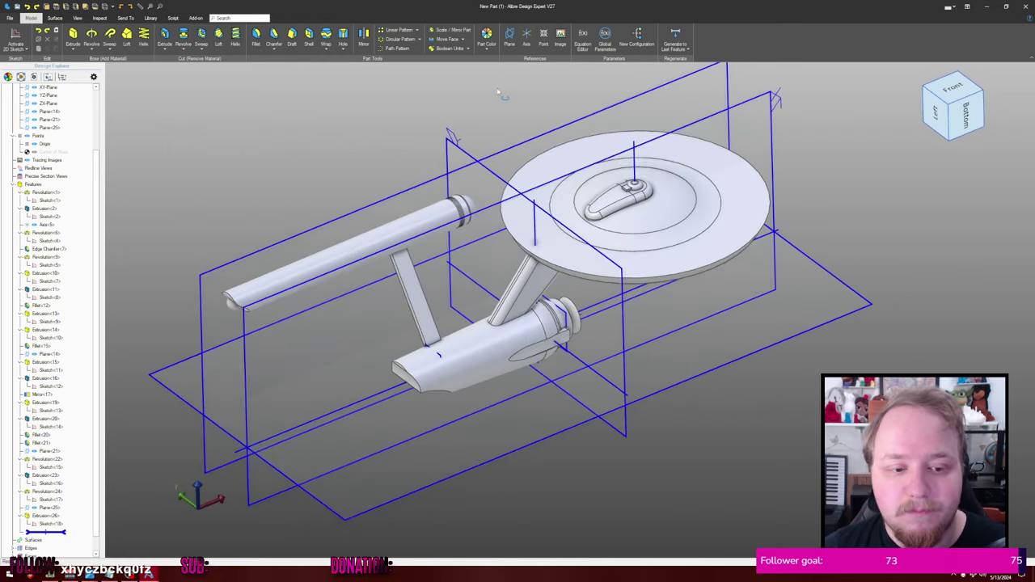
middle_click_drag(499, 92, 495, 87)
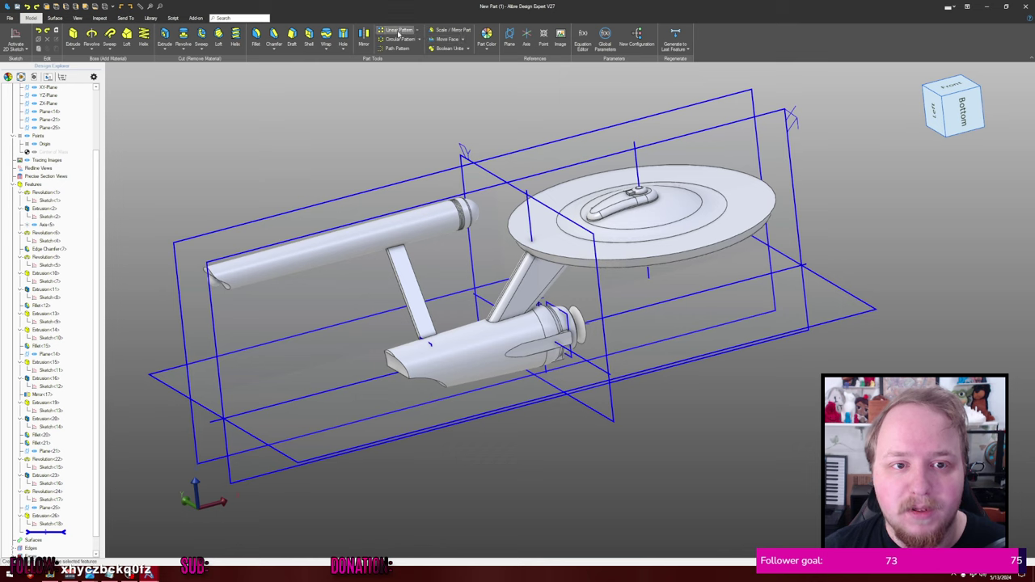
left_click(366, 39)
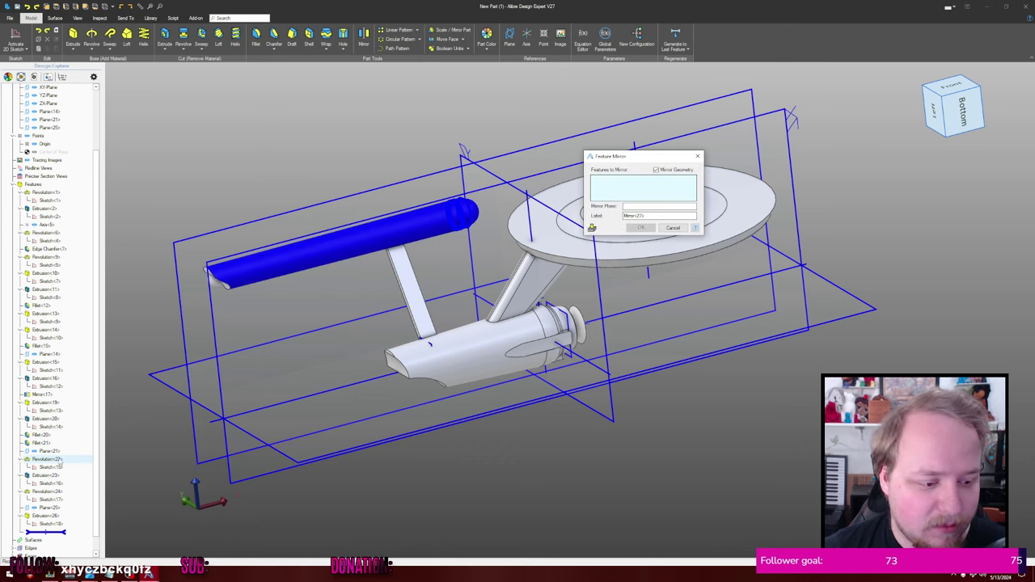
left_click(57, 460)
left_click(50, 476)
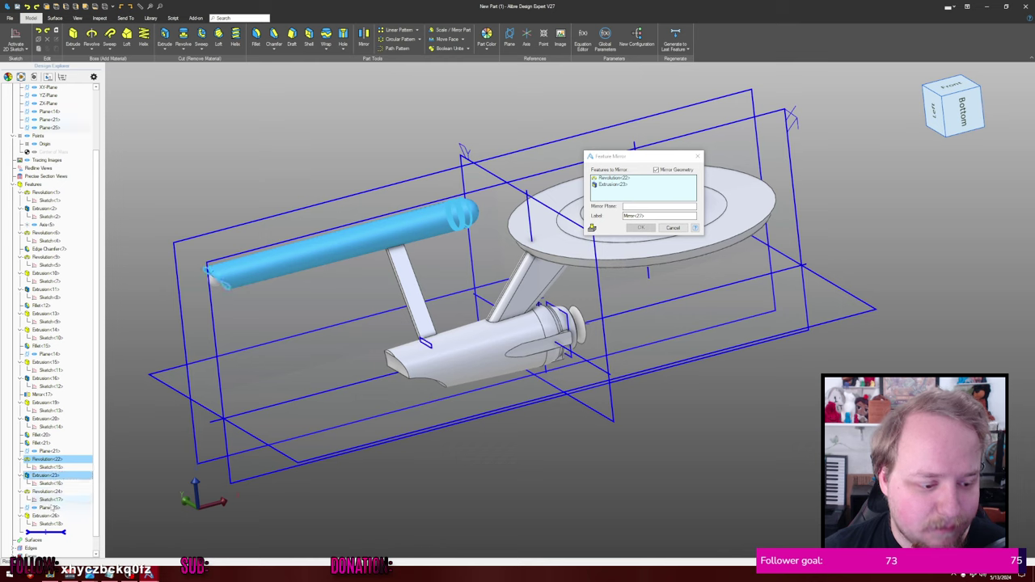
left_click(633, 208)
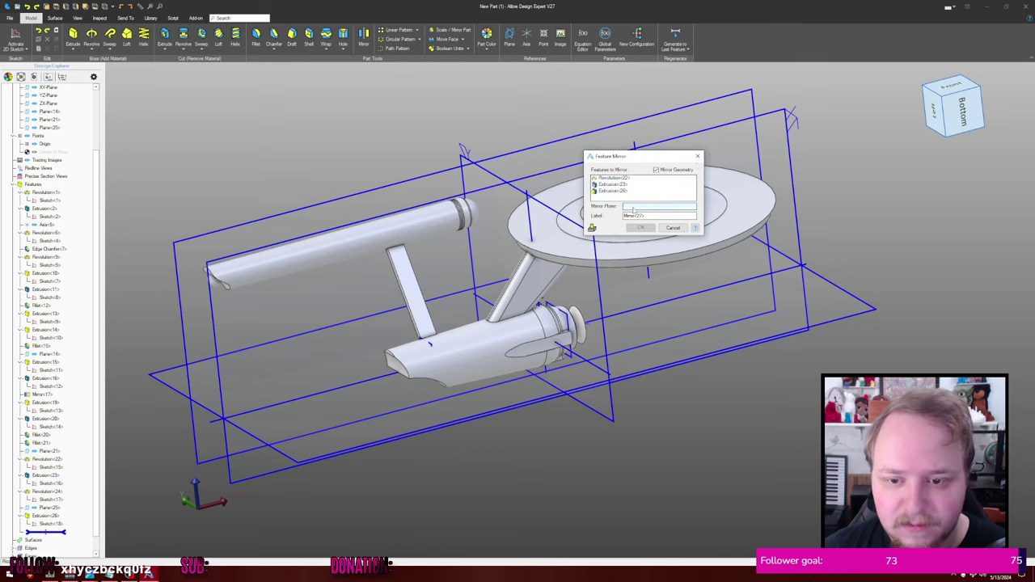
left_click(788, 116)
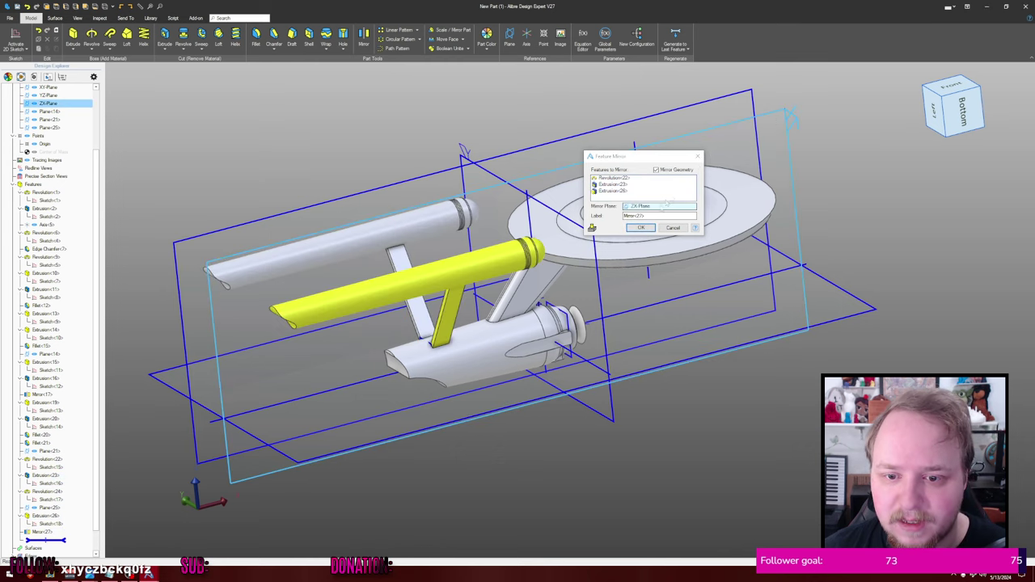
left_click(640, 227)
- Open and close the sketch of the original nacelle's rear sphere, and delete the sphere's revolution feature
mouse_move(357, 121)
middle_mouse_down()
mouse_move(376, 123)
mouse_move(347, 129)
middle_mouse_up()
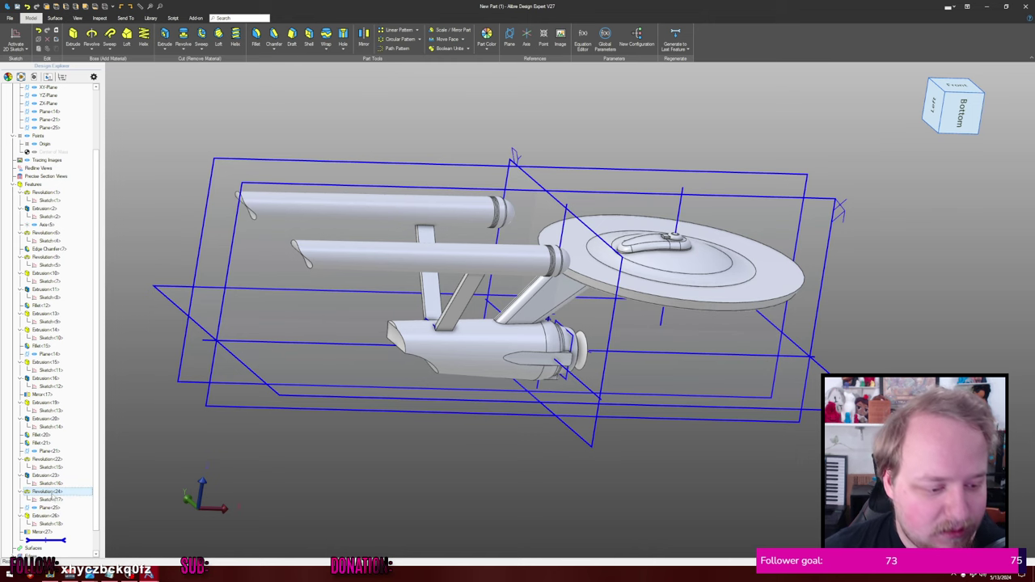
right_click(54, 499)
left_click(70, 504)
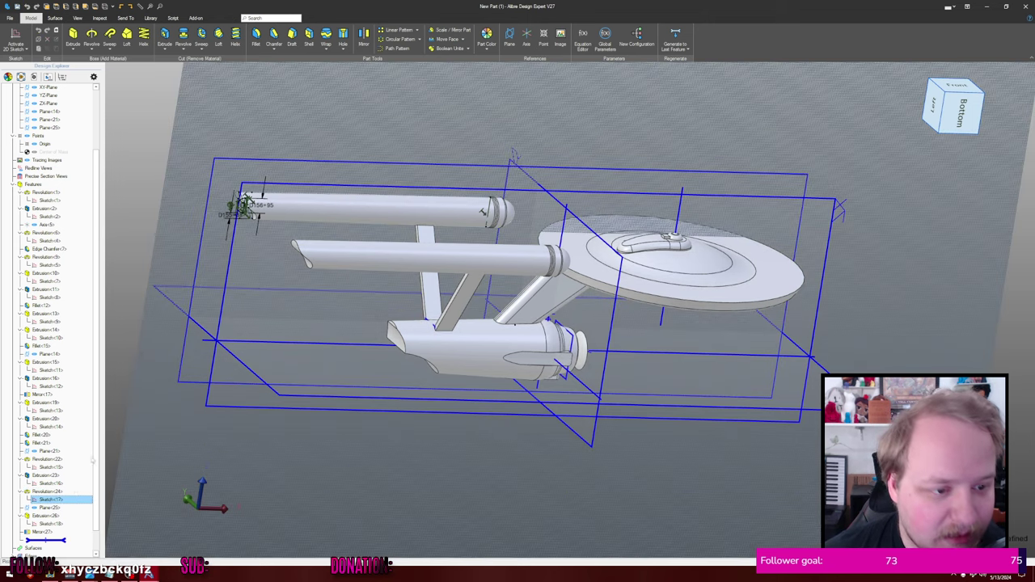
key("Escape")
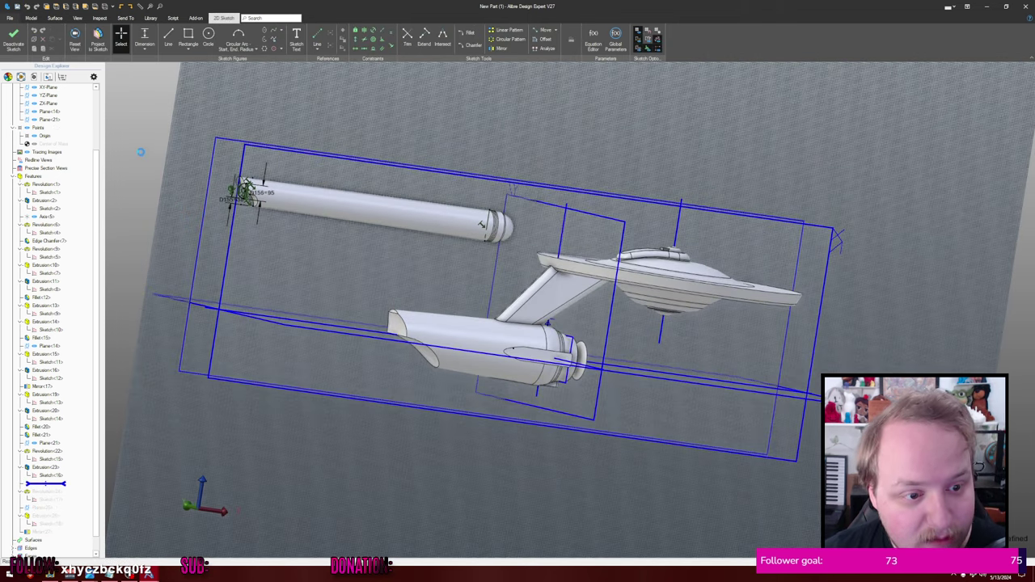
right_click(49, 490)
left_click(75, 547)
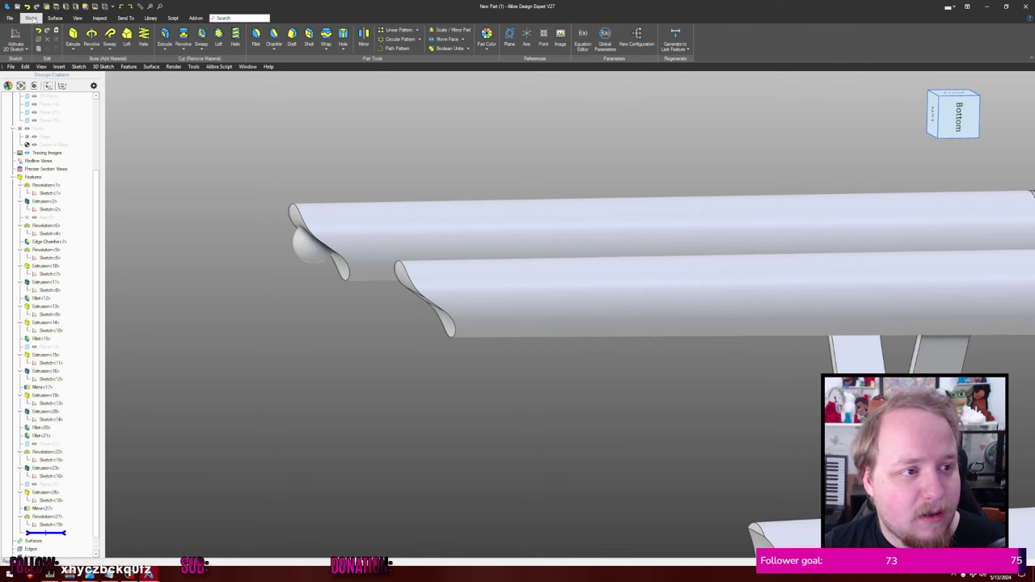
- Mirror the original nacelle's rear sphere revolution about the ZX-Plane onto the opposite nacelle
left_click(363, 36)
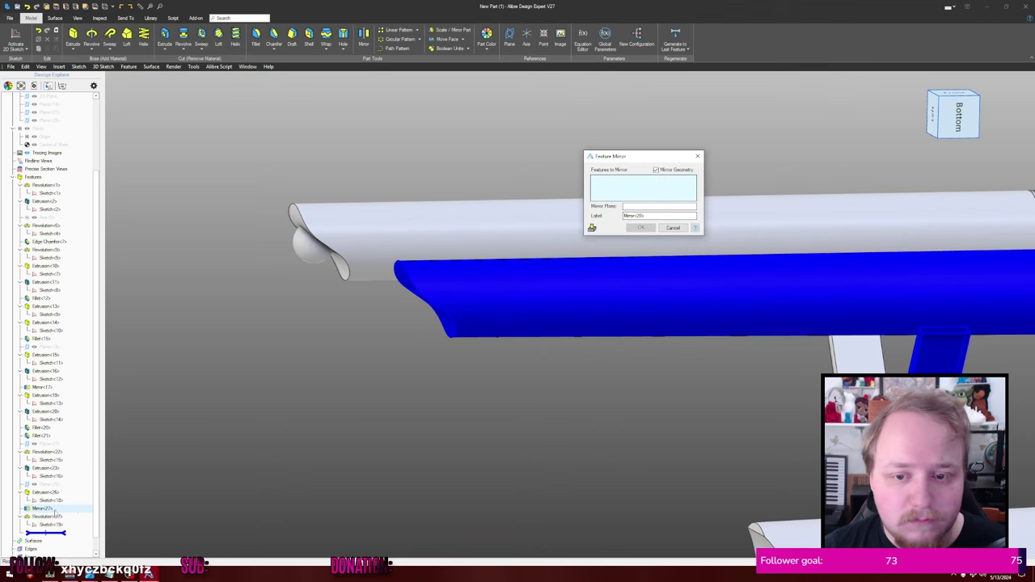
left_click(46, 515)
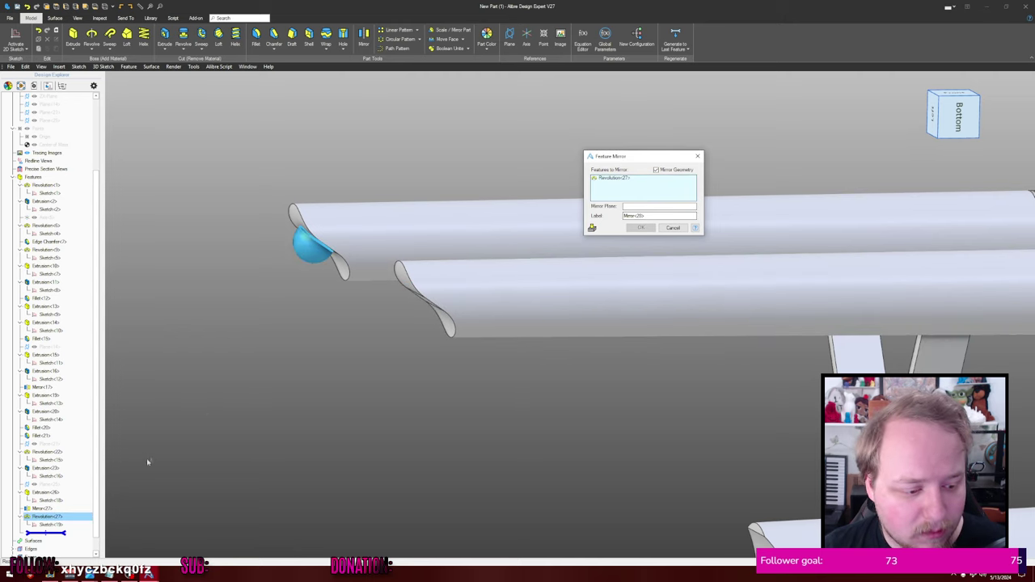
scroll(144, 464, "down", 2)
scroll(294, 414, "down", 2)
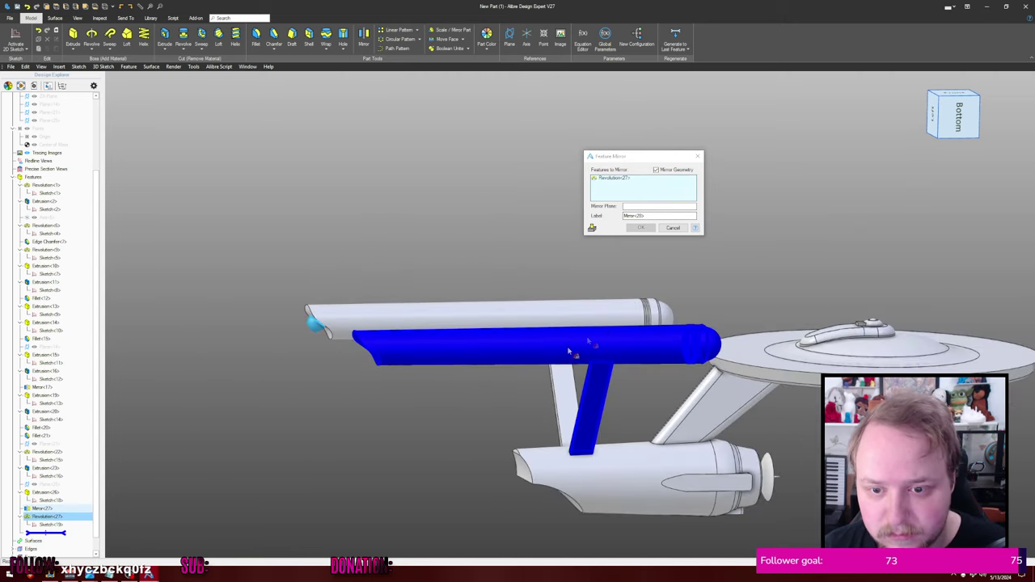
middle_click_drag(817, 233, 675, 234)
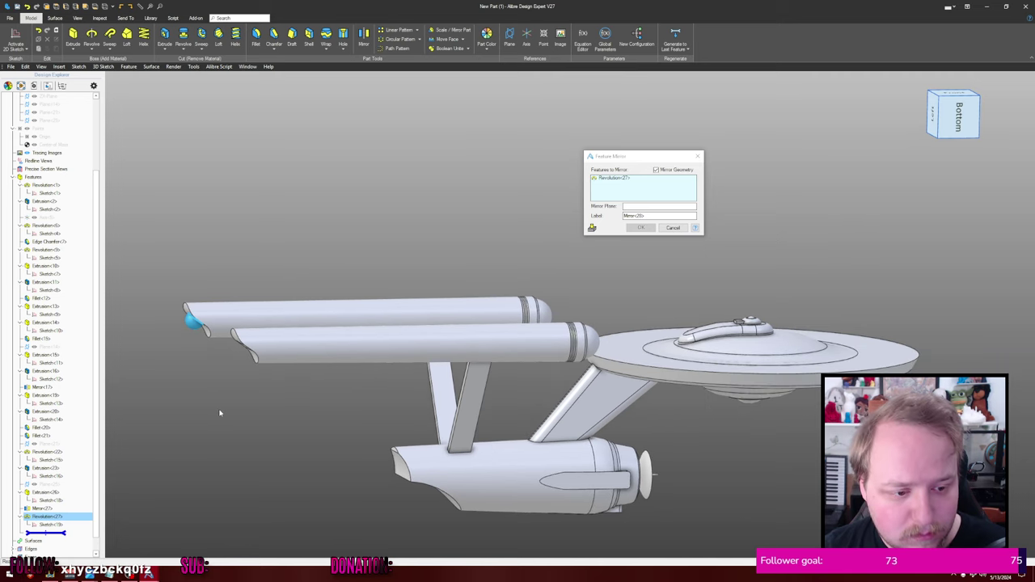
left_click(636, 207)
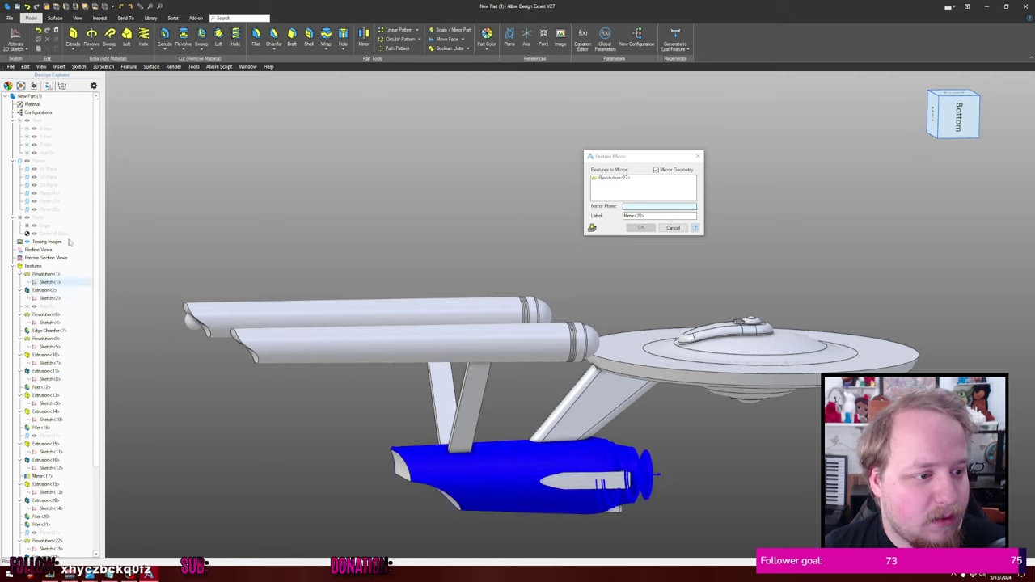
left_click(52, 185)
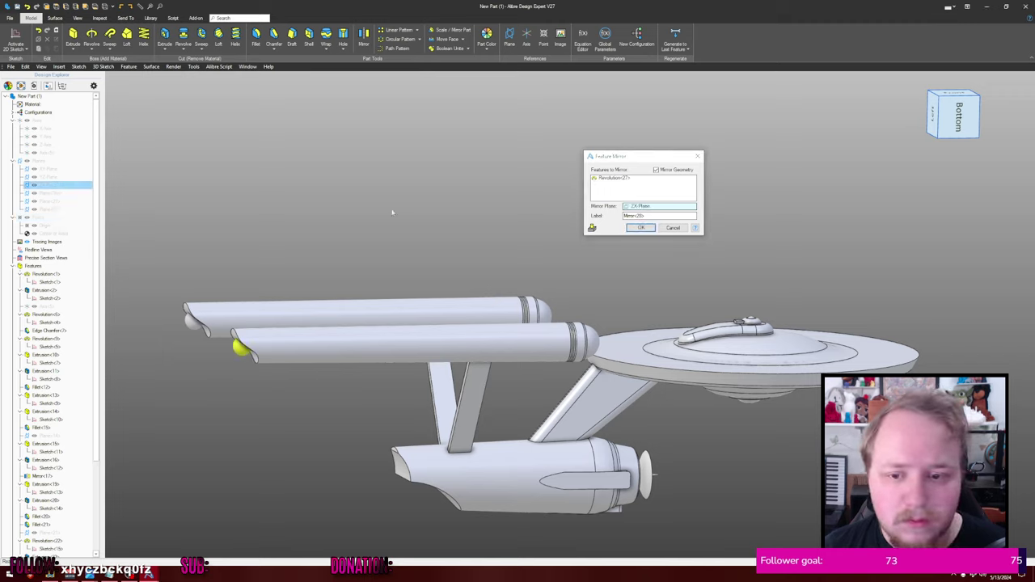
left_click(640, 228)
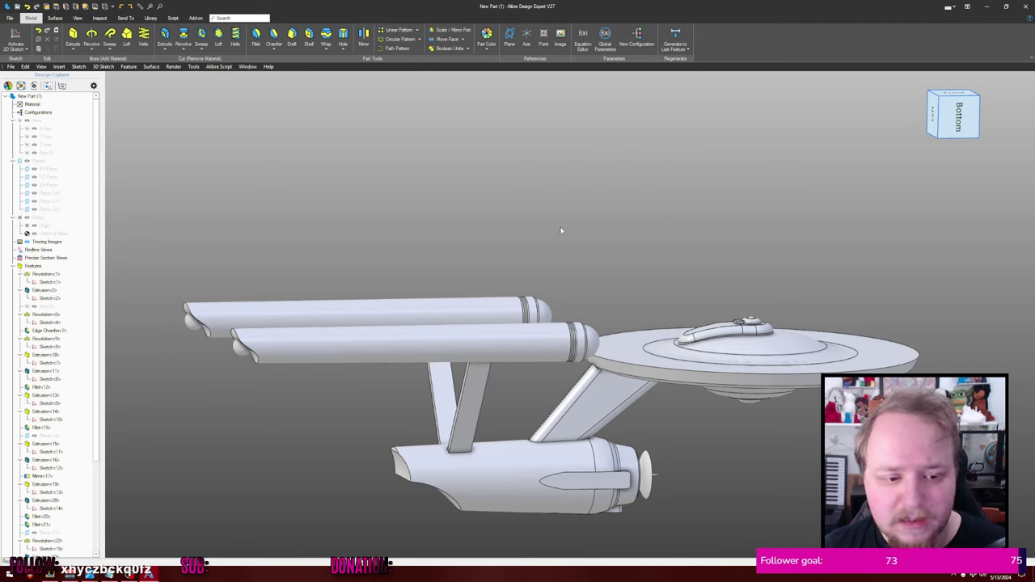
- Examine the rear spheres on both nacelles and the overall starship from several angles
middle_click_drag(489, 224, 527, 219)
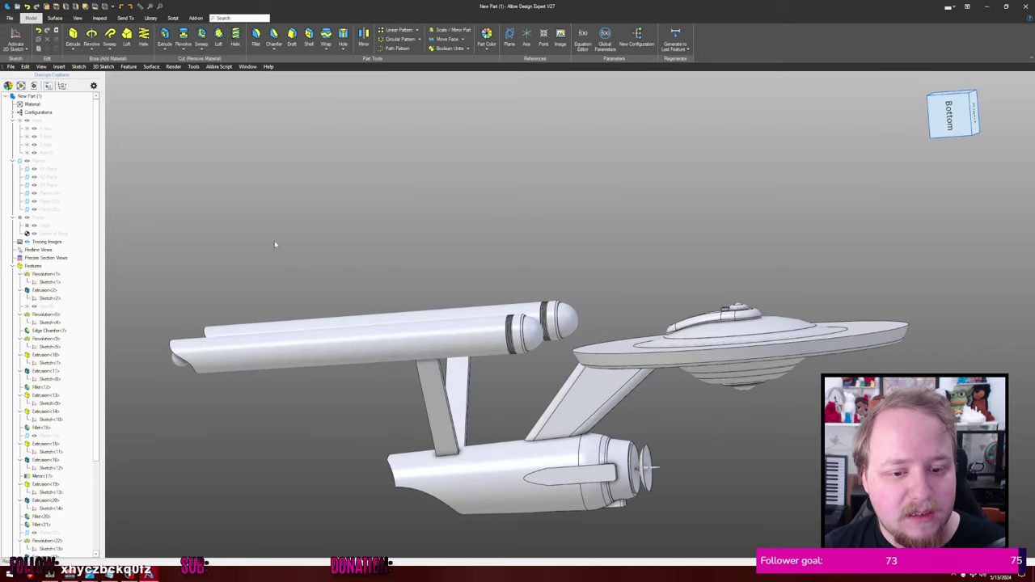
middle_click_drag(275, 244, 273, 250)
scroll(192, 252, "up", 3)
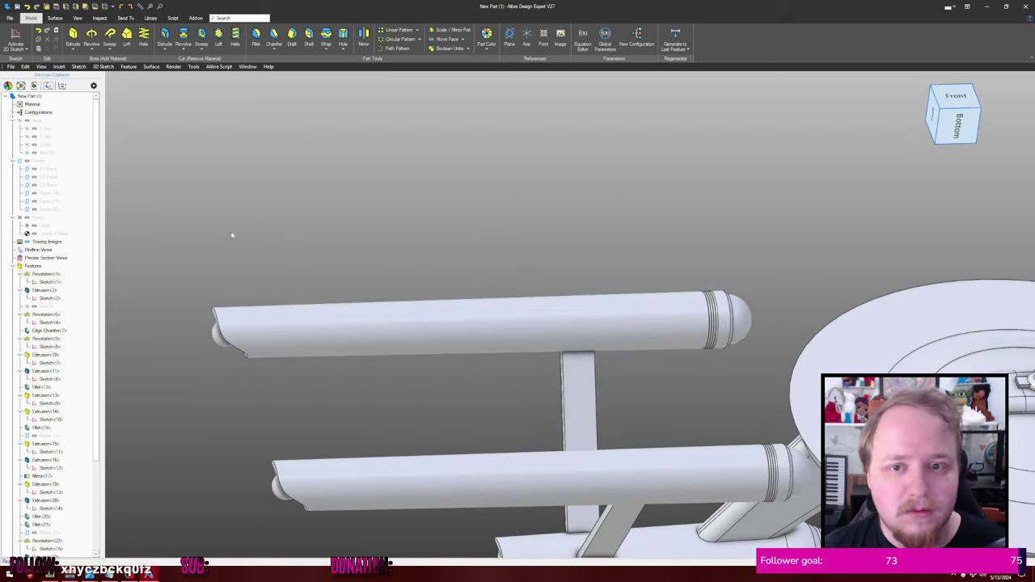
scroll(418, 201, "down", 3)
scroll(333, 168, "up", 2)
middle_click_drag(274, 185, 463, 168)
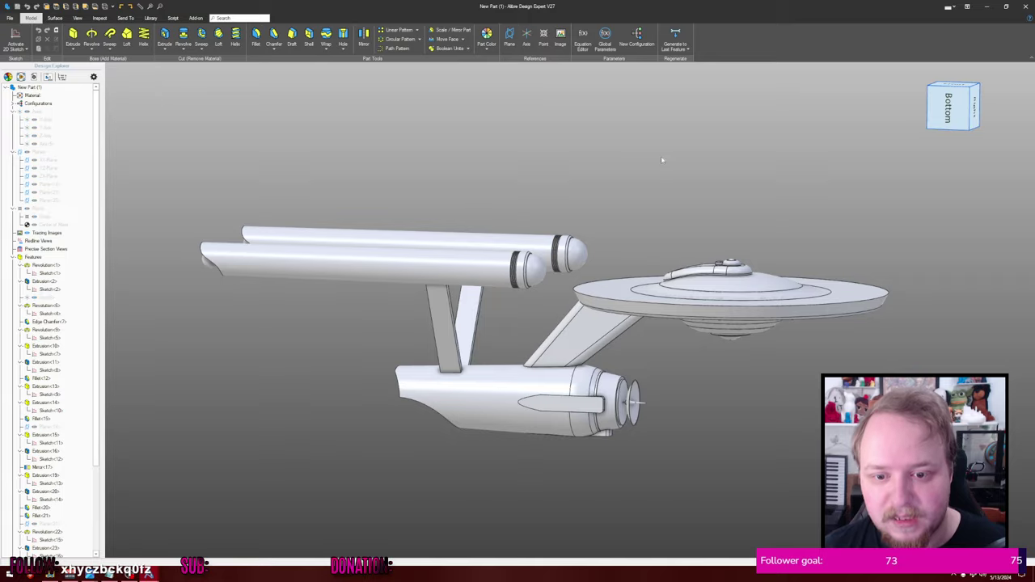
- Turn off the display of the model's edge lines and inspect the smooth-shaded starship from several sides
key("h")
key("h")
middle_click_drag(661, 155, 618, 222)
key("h")
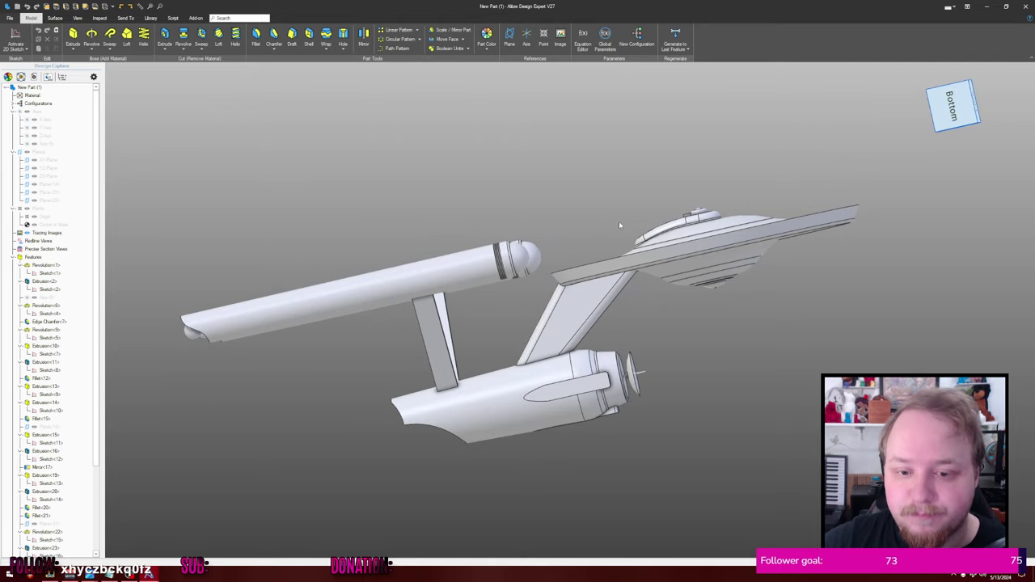
middle_click_drag(619, 224, 653, 262)
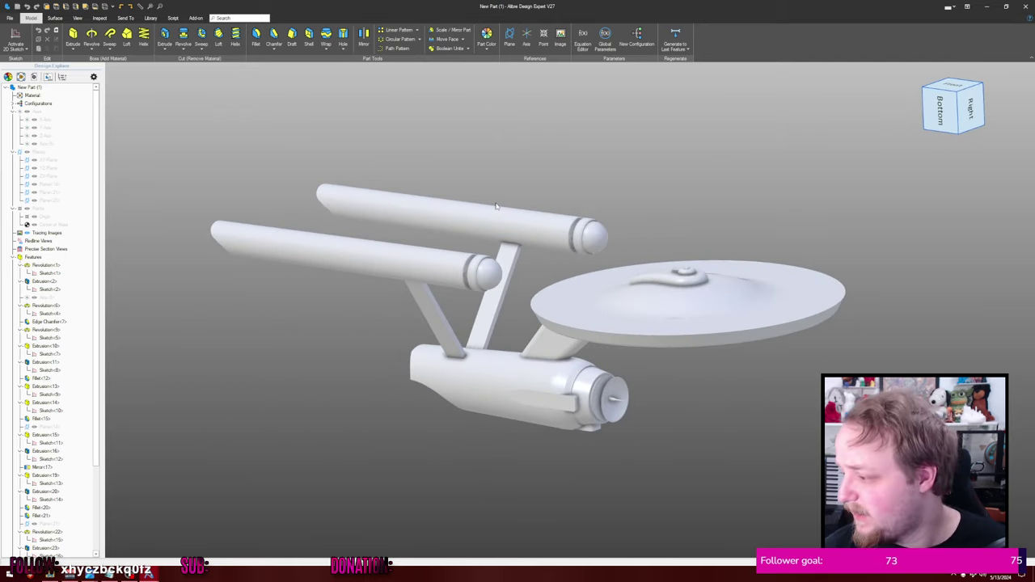
middle_click_drag(606, 173, 624, 159)
middle_click_drag(596, 142, 607, 174)
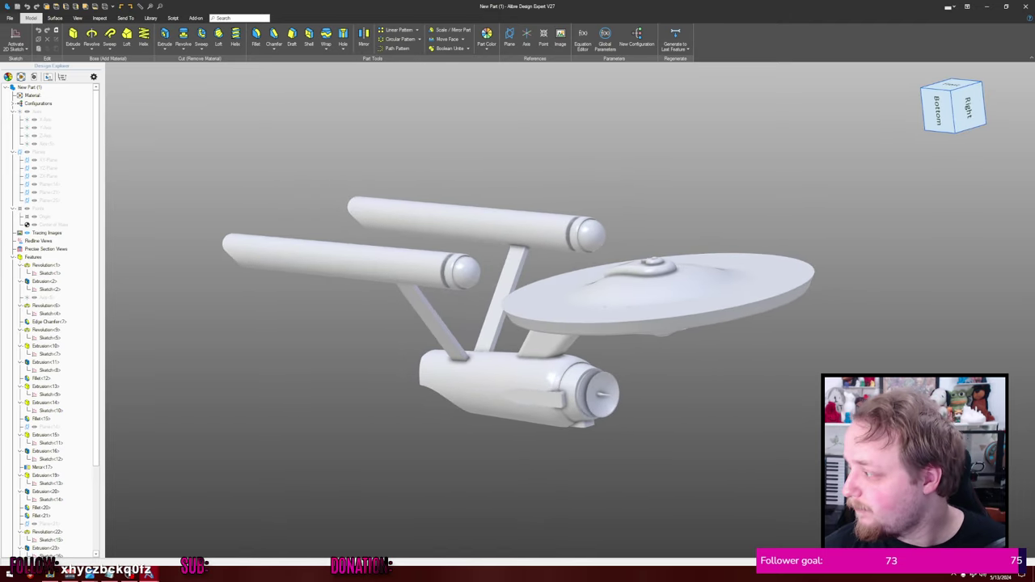